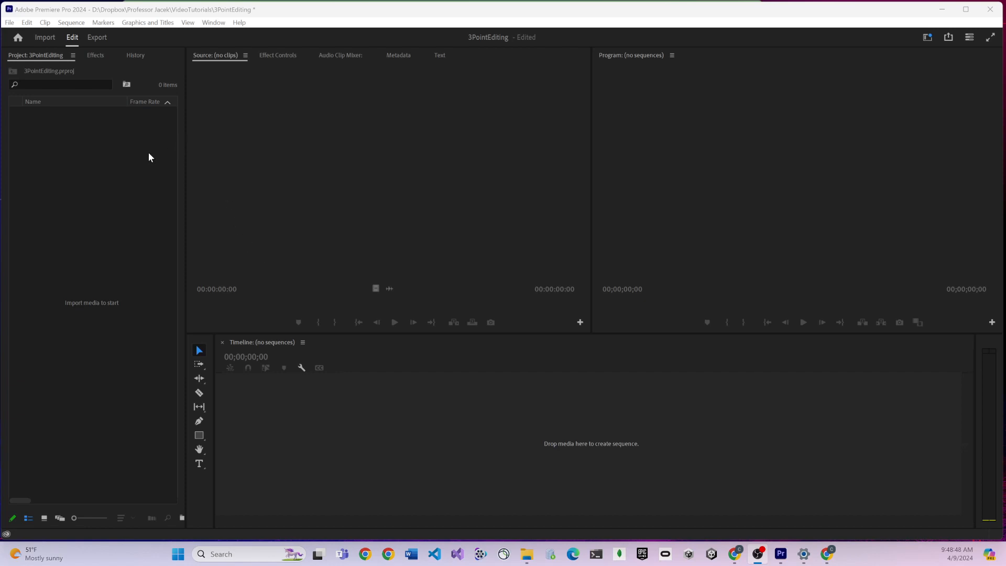
- Switch the workspace layout to Editing
left_click(211, 22)
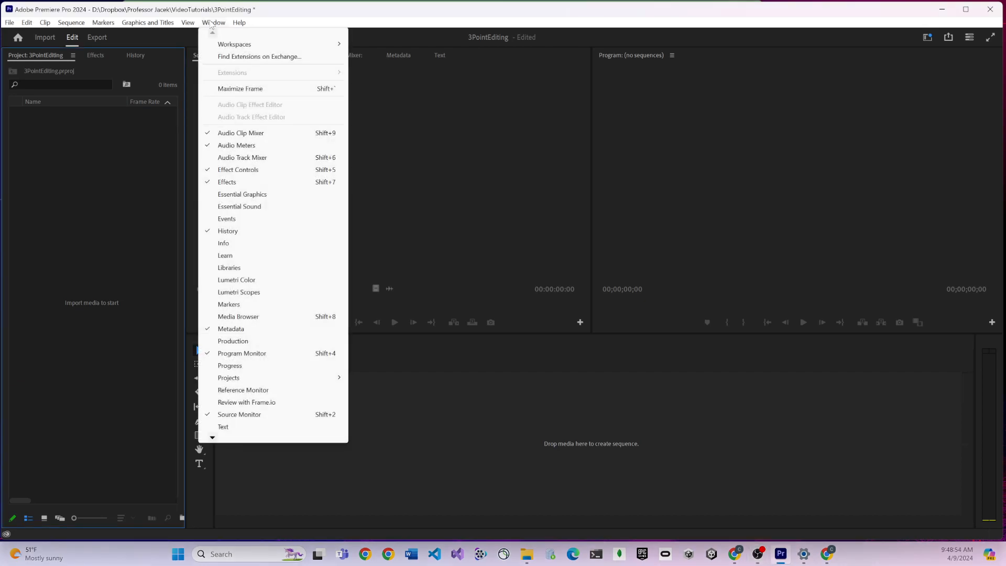
mouse_move(234, 48)
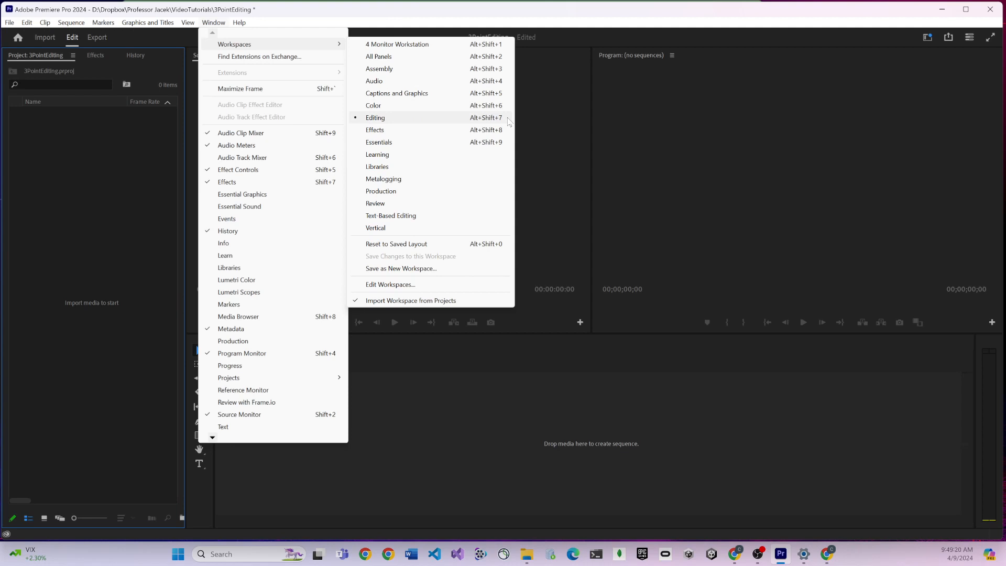
left_click(384, 117)
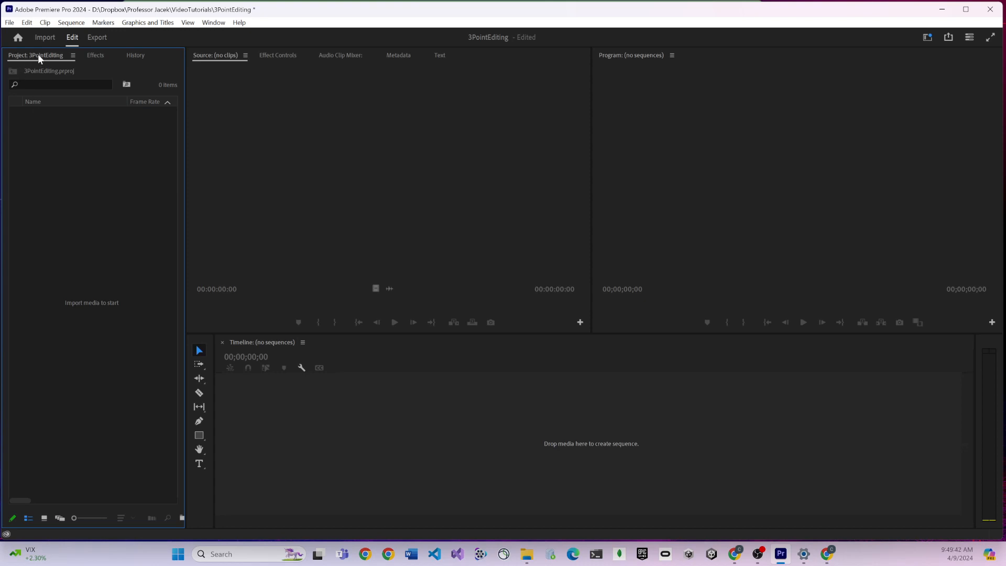
- Look through the effects library, the edit history and the media import page, and return to the editing view
left_click(93, 56)
left_click(143, 56)
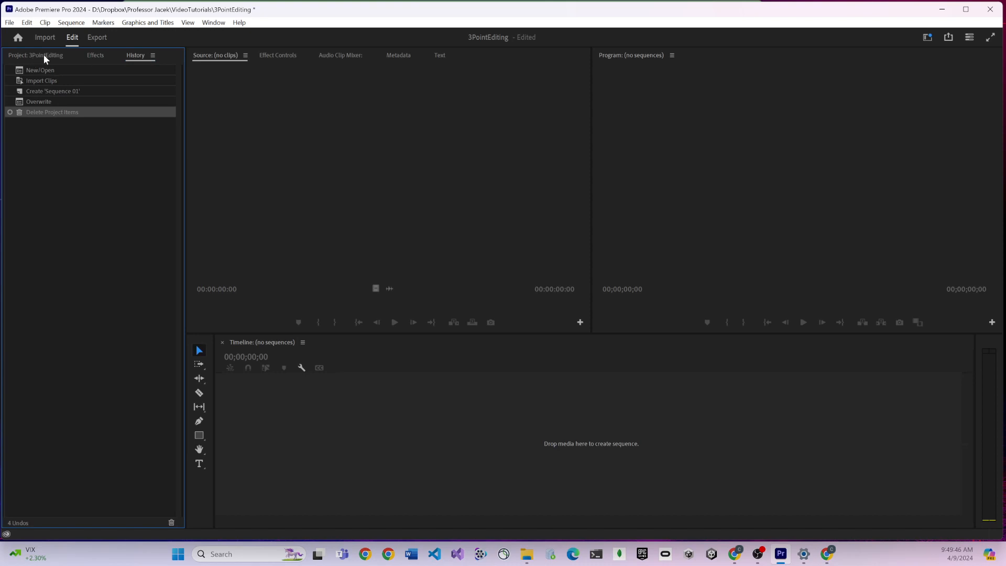
left_click(99, 55)
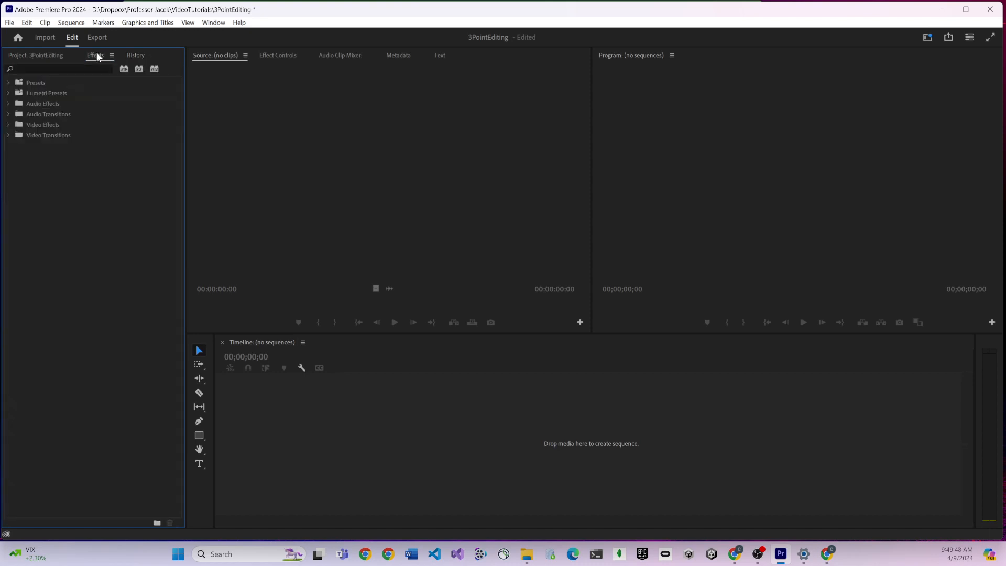
left_click(135, 55)
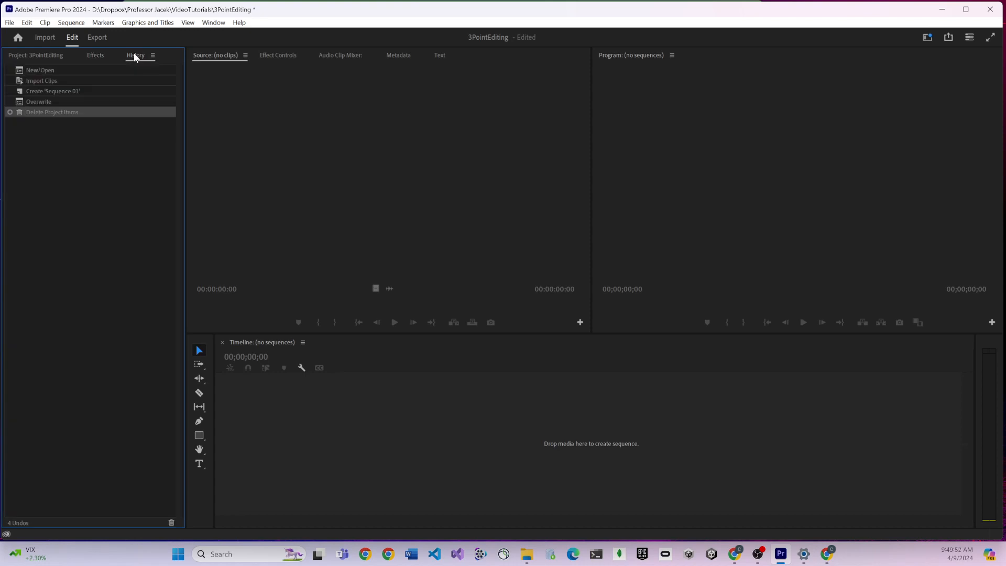
left_click(27, 57)
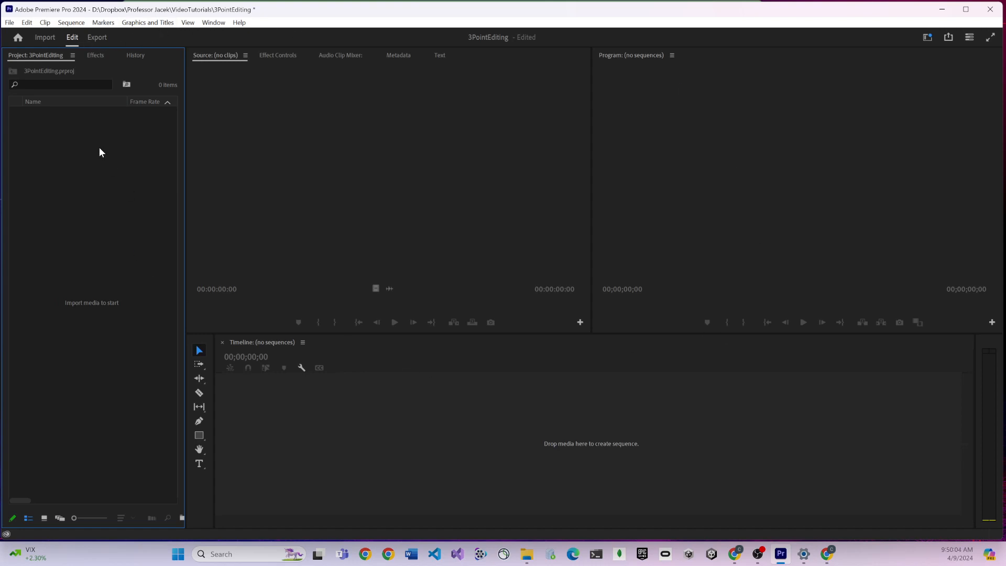
left_click(46, 38)
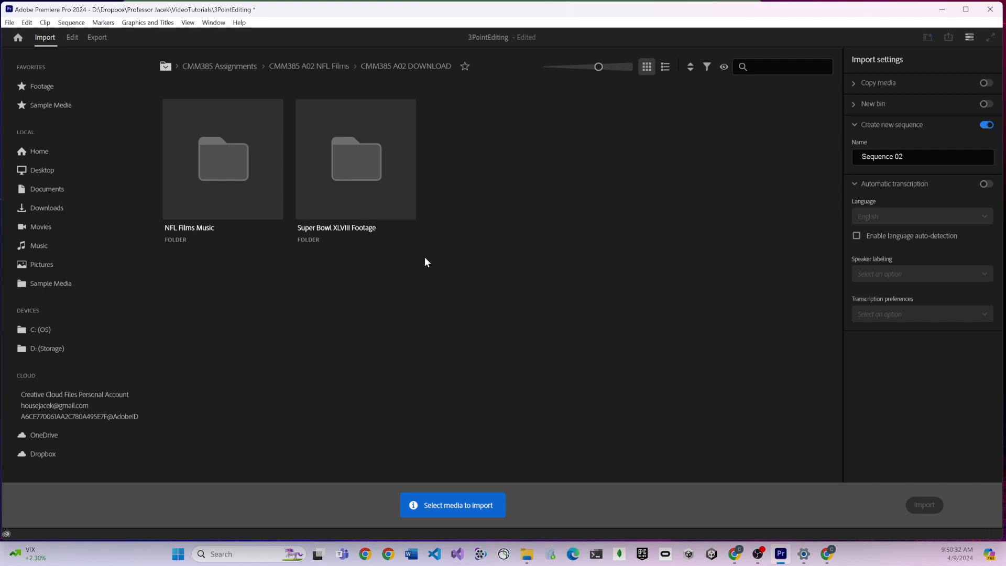
left_click(71, 38)
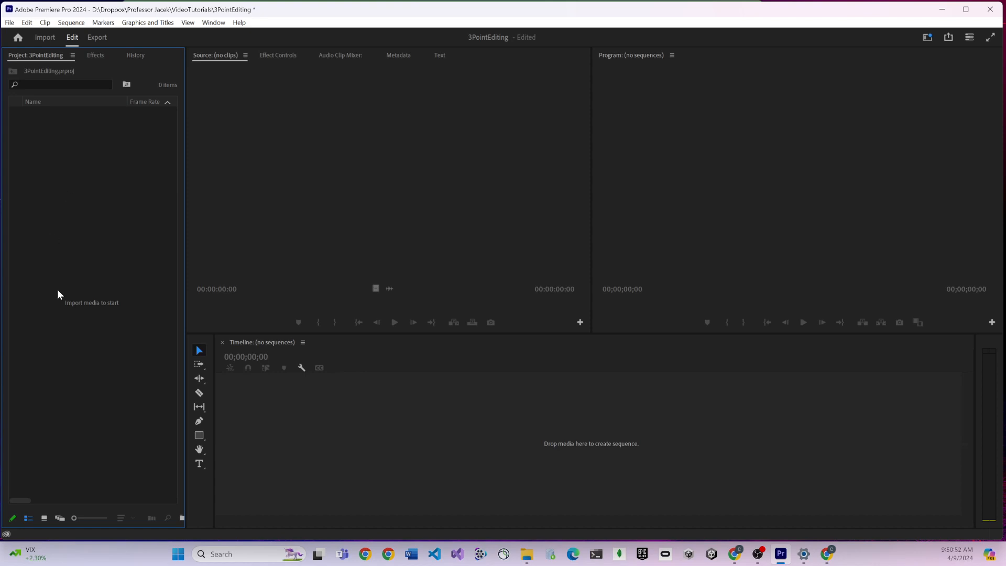
left_click(360, 184)
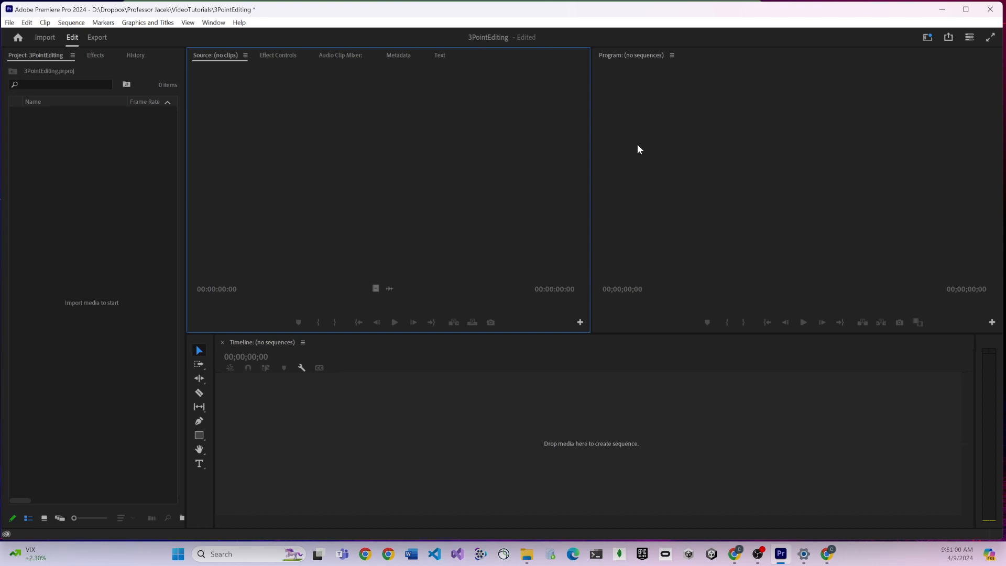
left_click(719, 162)
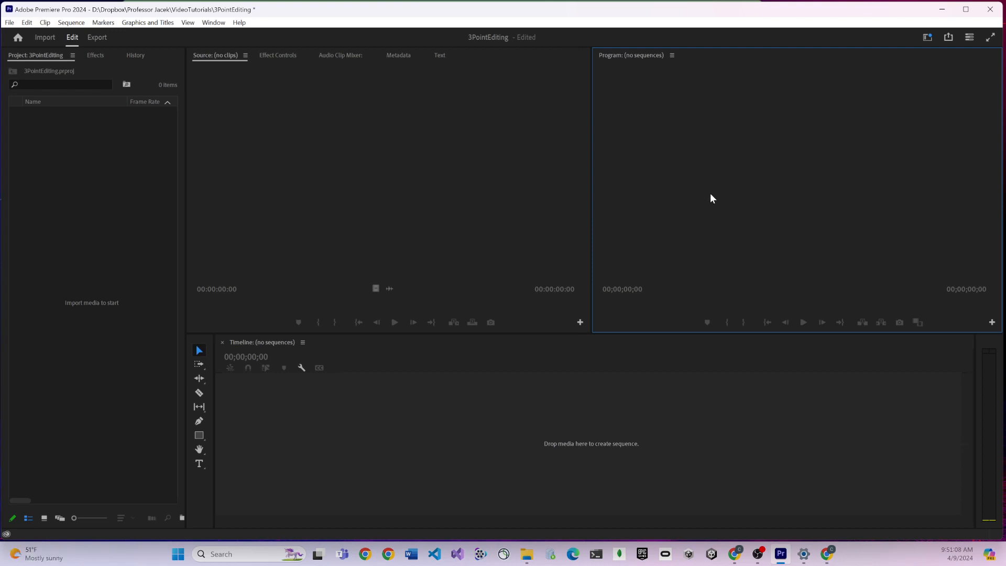
left_click(489, 398)
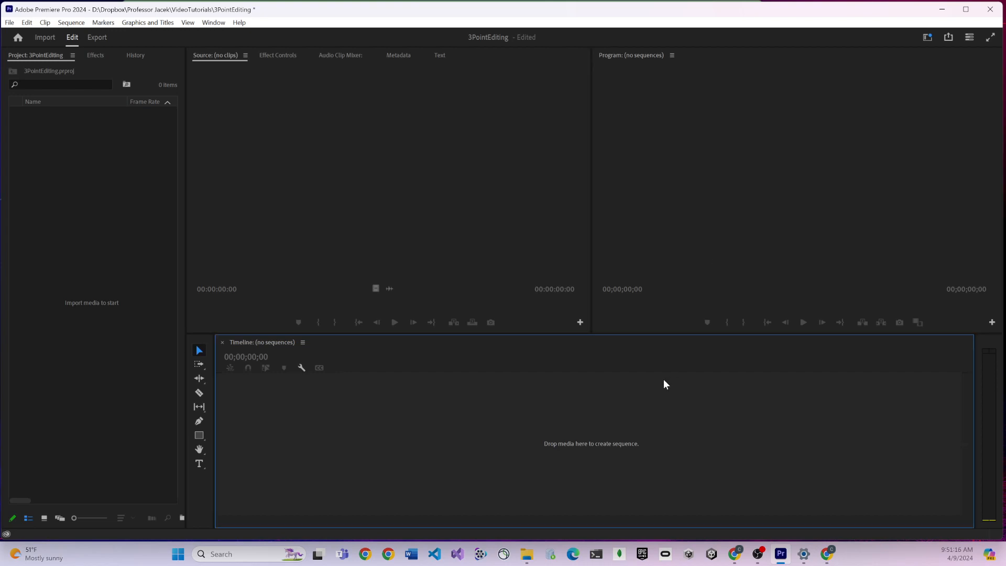
left_click(712, 254)
left_click(675, 401)
left_click(702, 265)
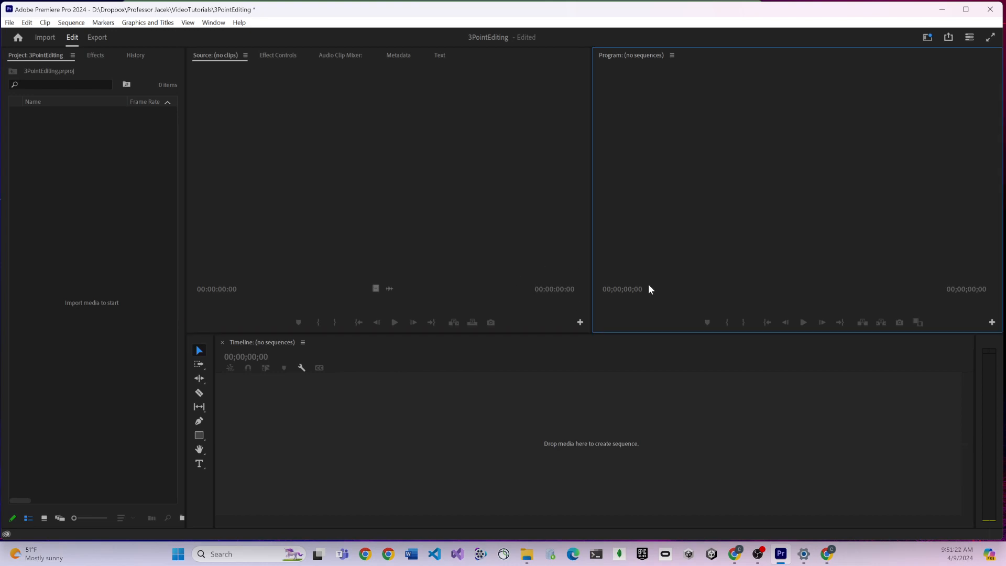
left_click(574, 388)
left_click(134, 358)
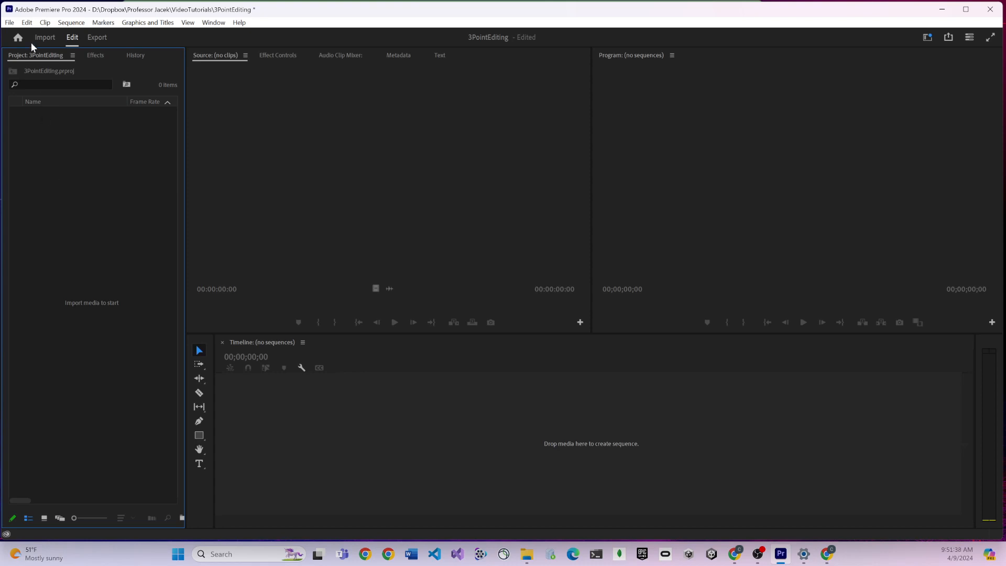
left_click(9, 22)
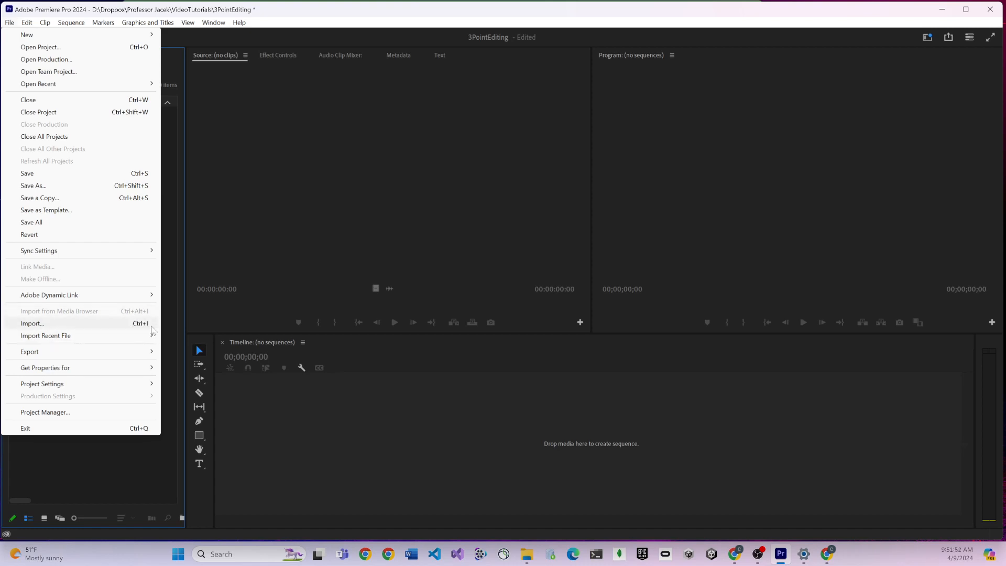
left_click(140, 464)
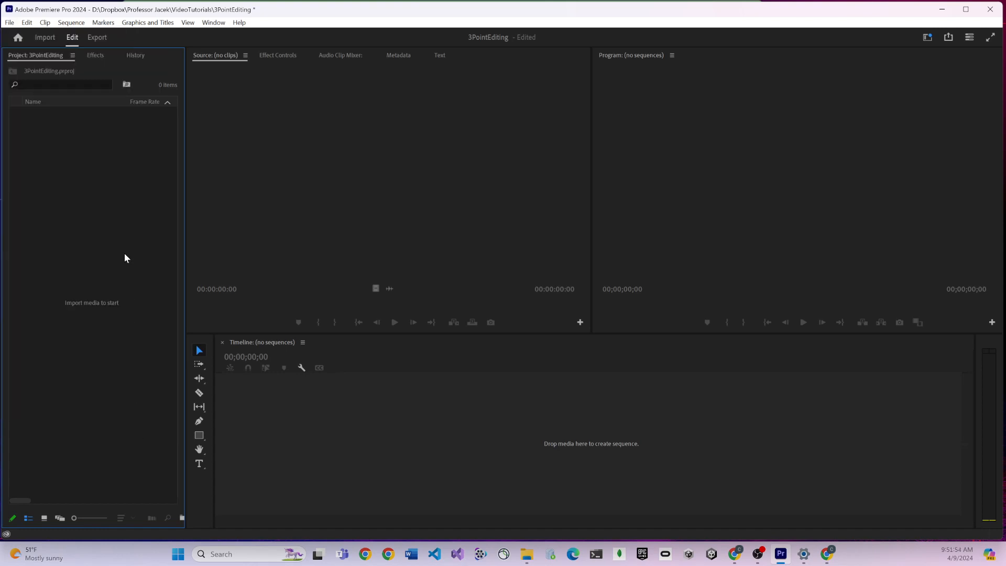
right_click(58, 201)
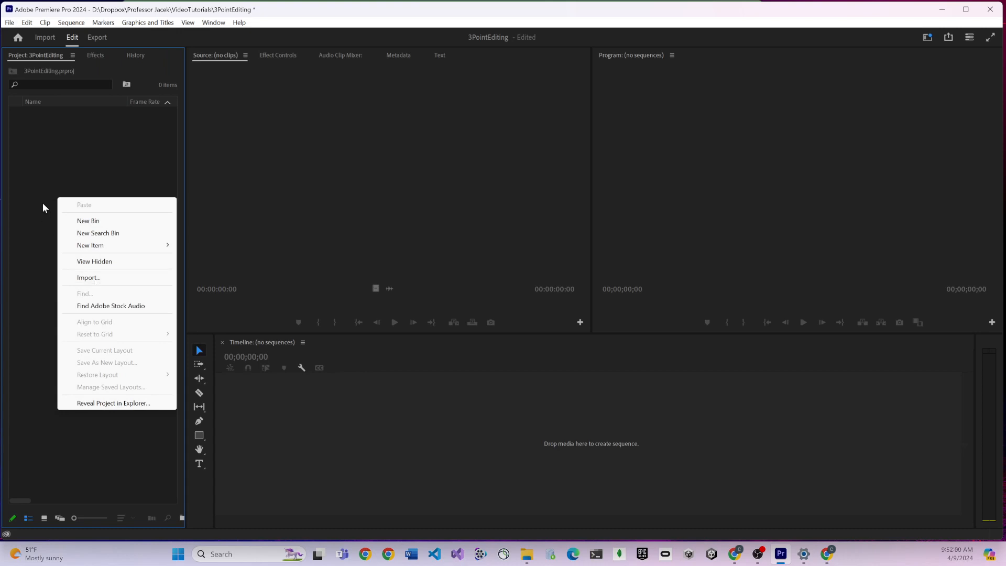
left_click(43, 176)
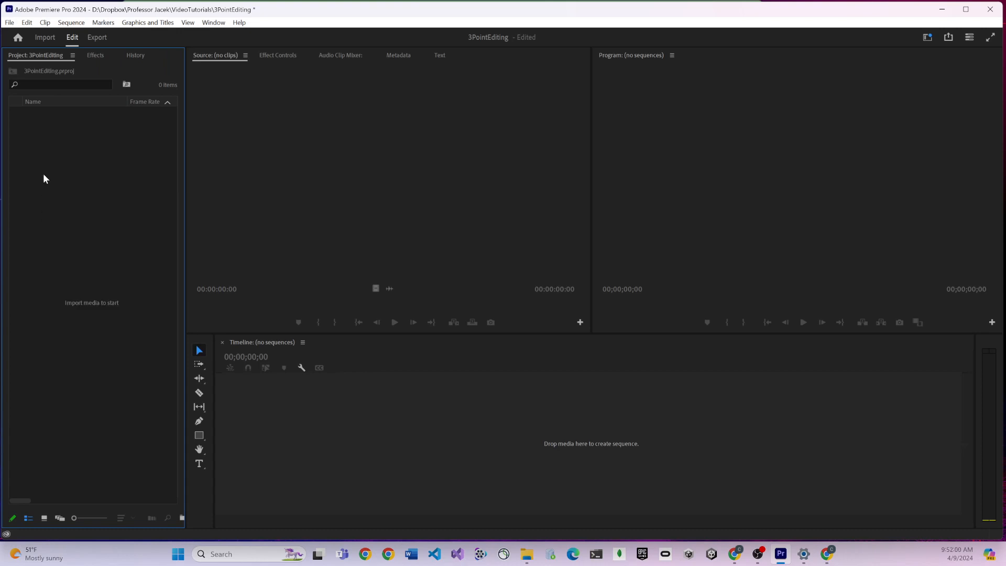
right_click(79, 144)
left_click(56, 304)
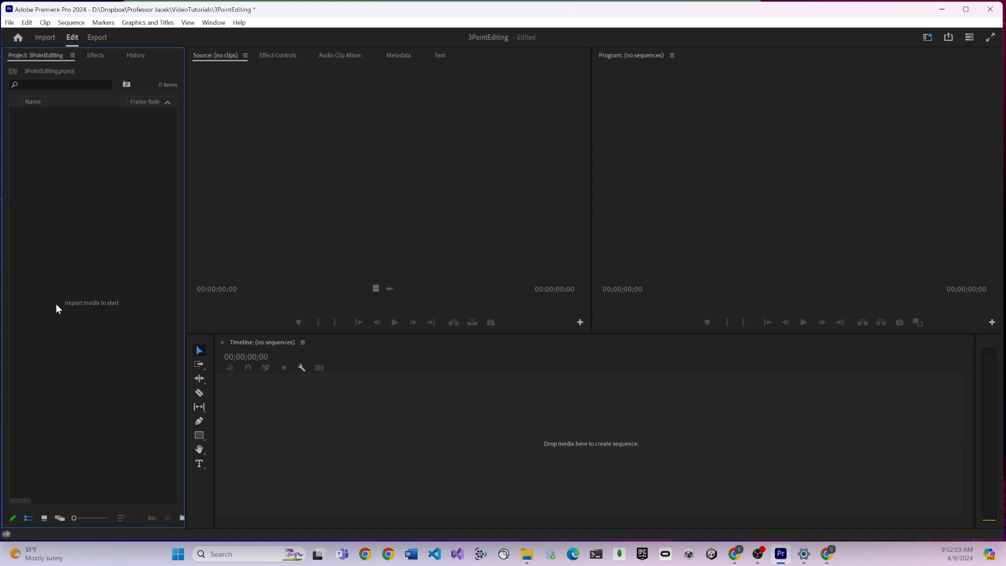
- Start importing media into the project and open the NFL Films Music folder in CMM385 A02 DOWNLOAD
right_click(56, 377)
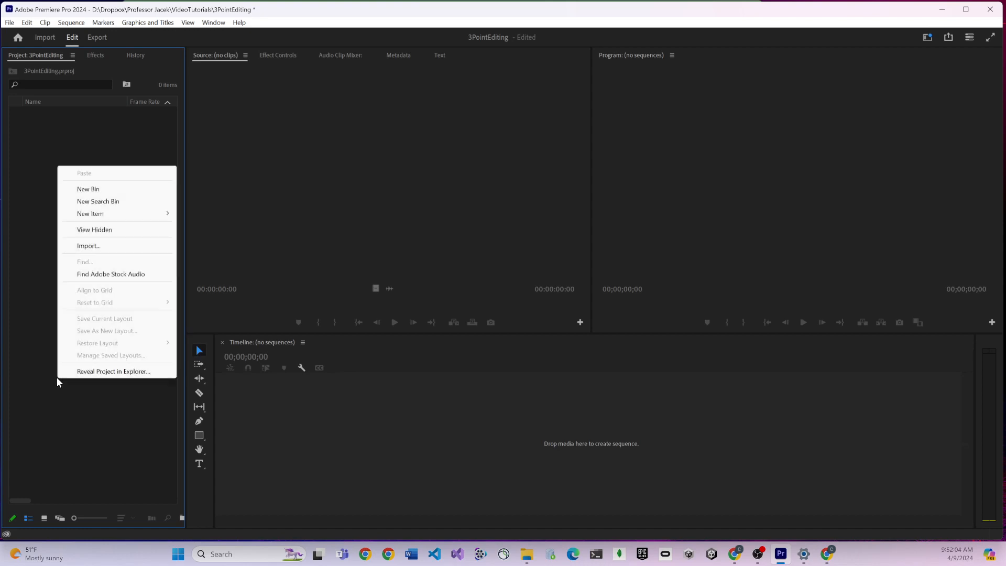
left_click(97, 249)
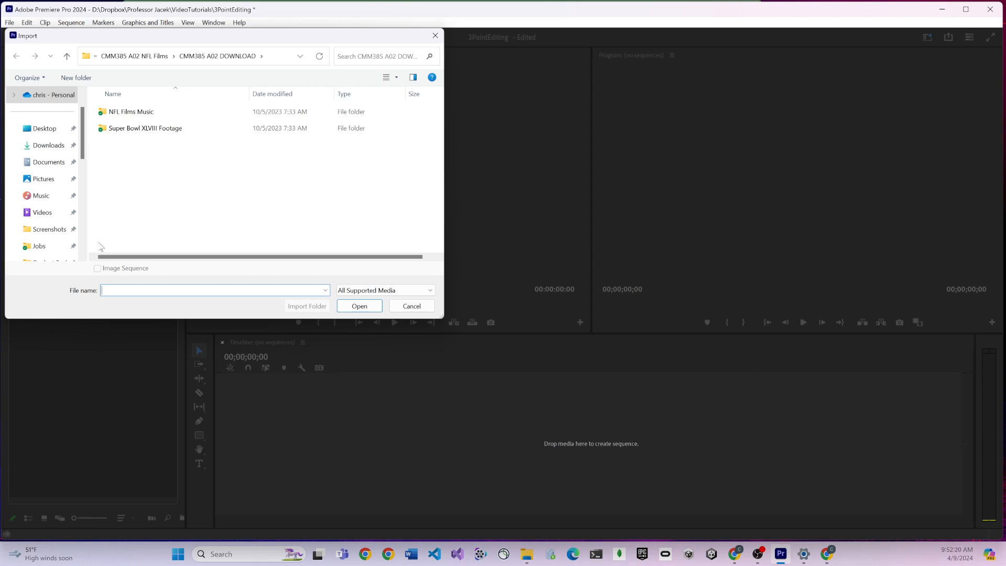
left_click(133, 116)
left_click(135, 131)
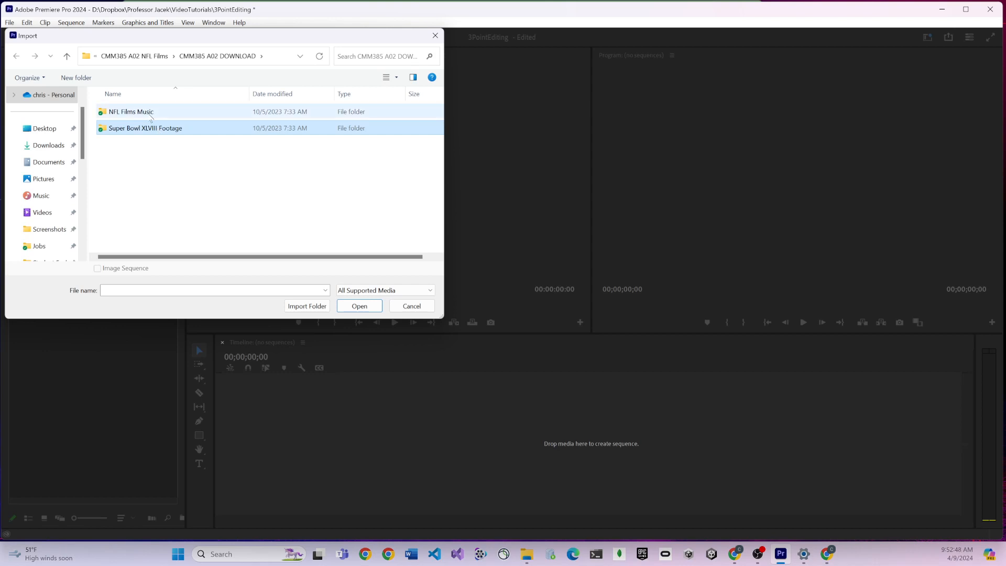
left_click(131, 112)
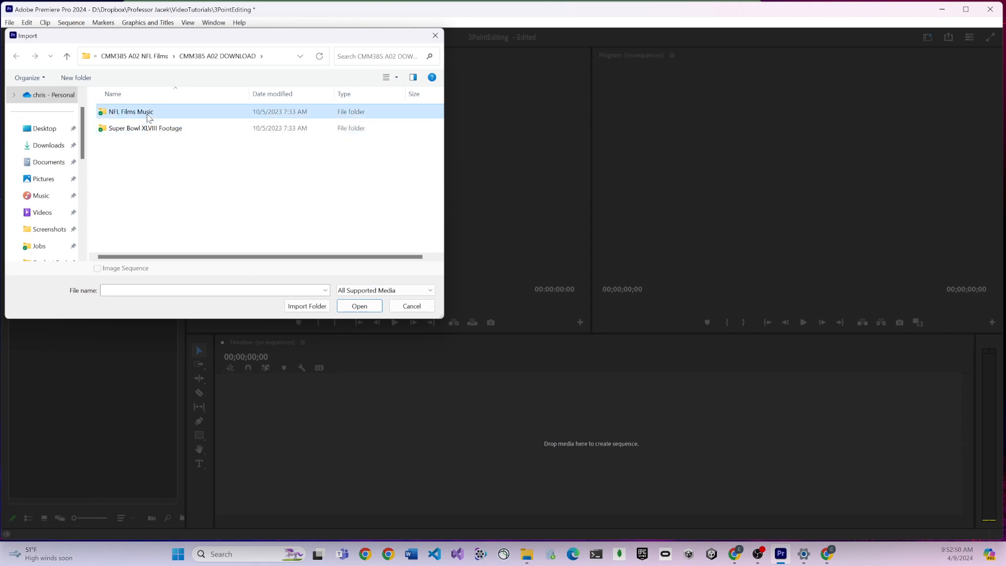
double_click(148, 116)
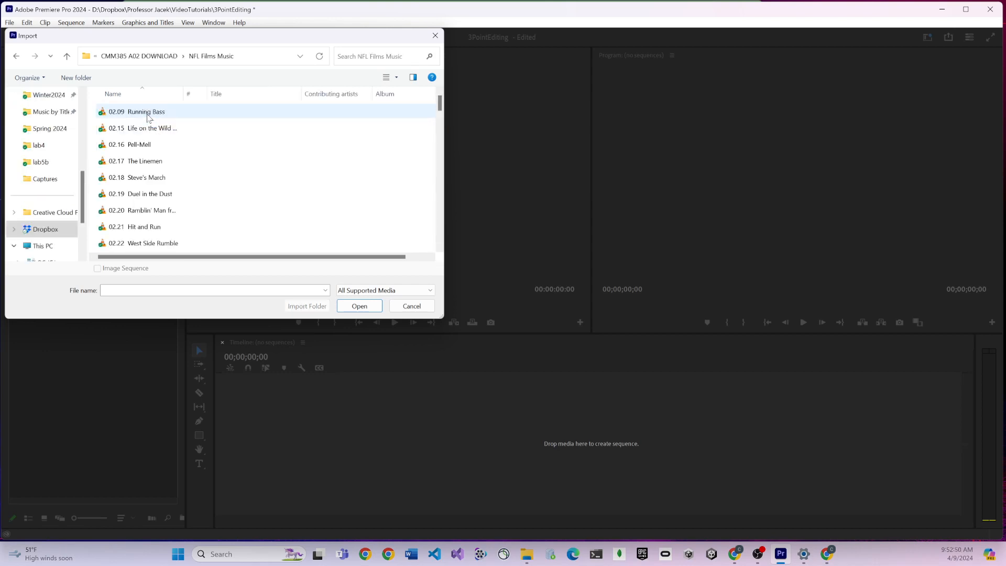
left_click(17, 56)
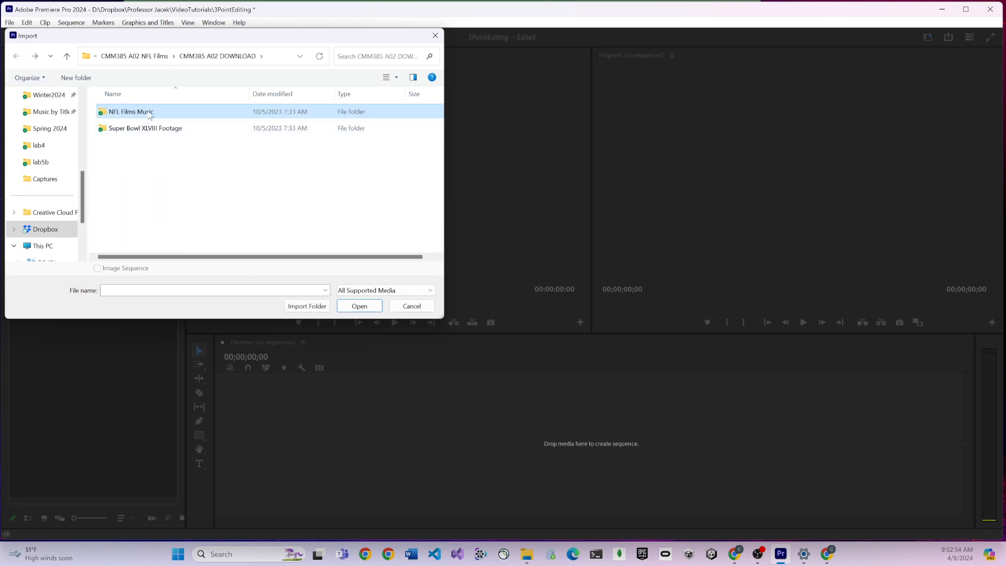
double_click(176, 113)
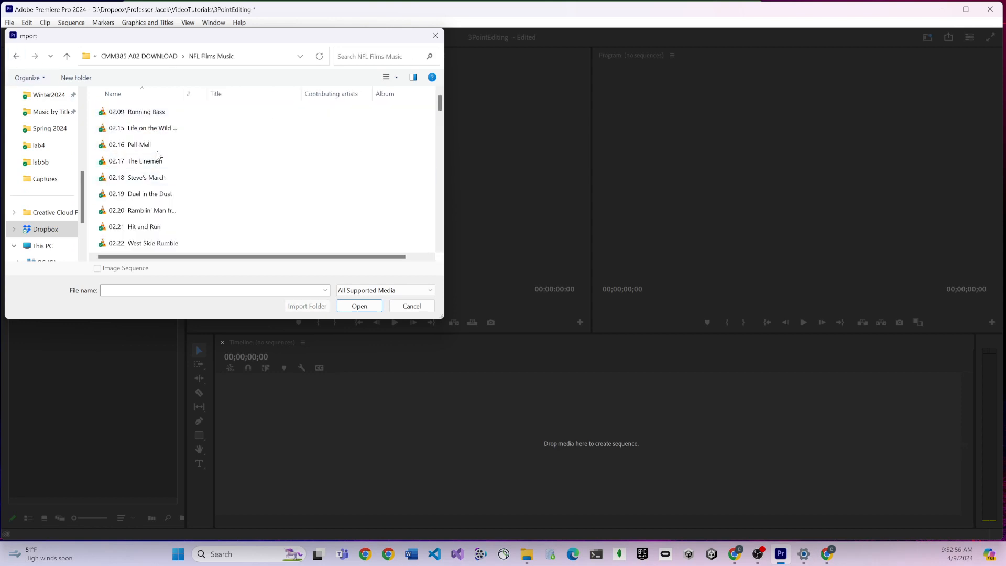
- Find the audio file "02.18 Steve's March" in the music folder and import it into the project
scroll(205, 158, "down", 20)
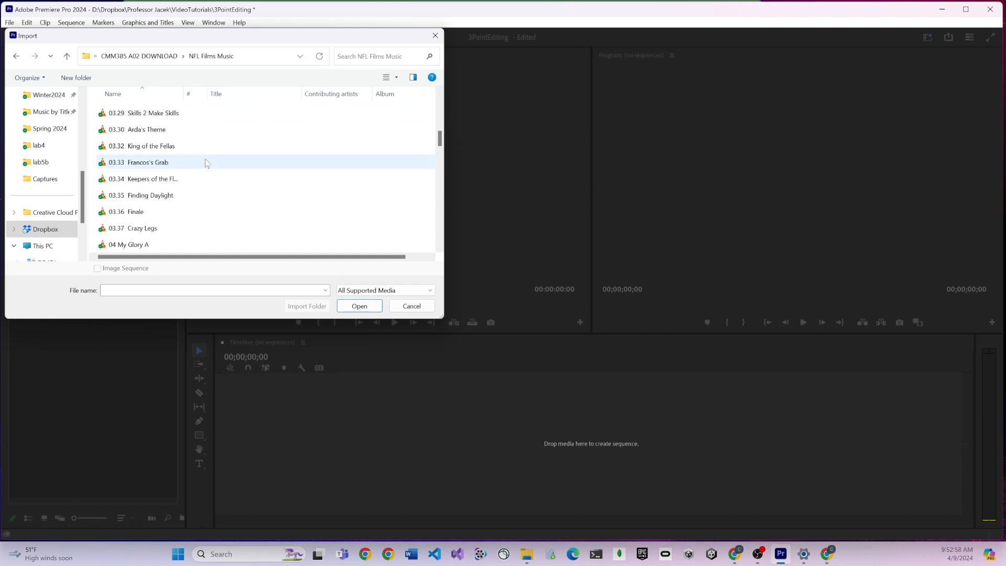
scroll(205, 159, "down", 15)
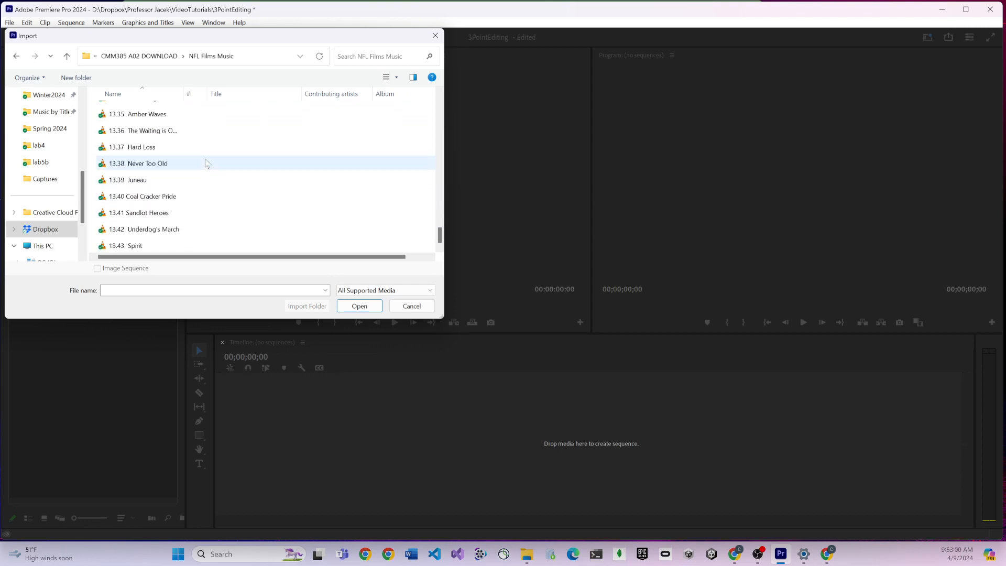
scroll(205, 159, "up", 20)
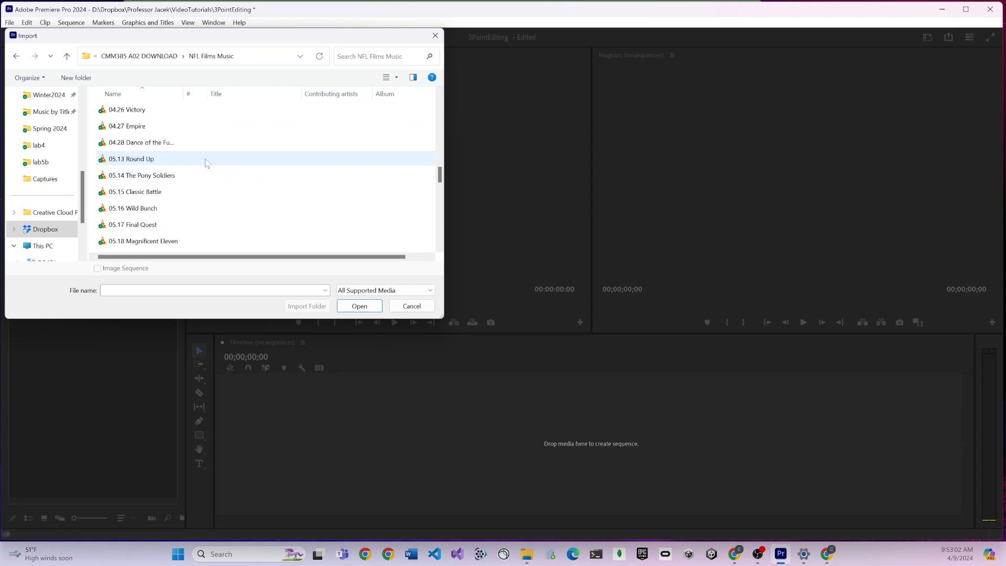
scroll(205, 162, "up", 5)
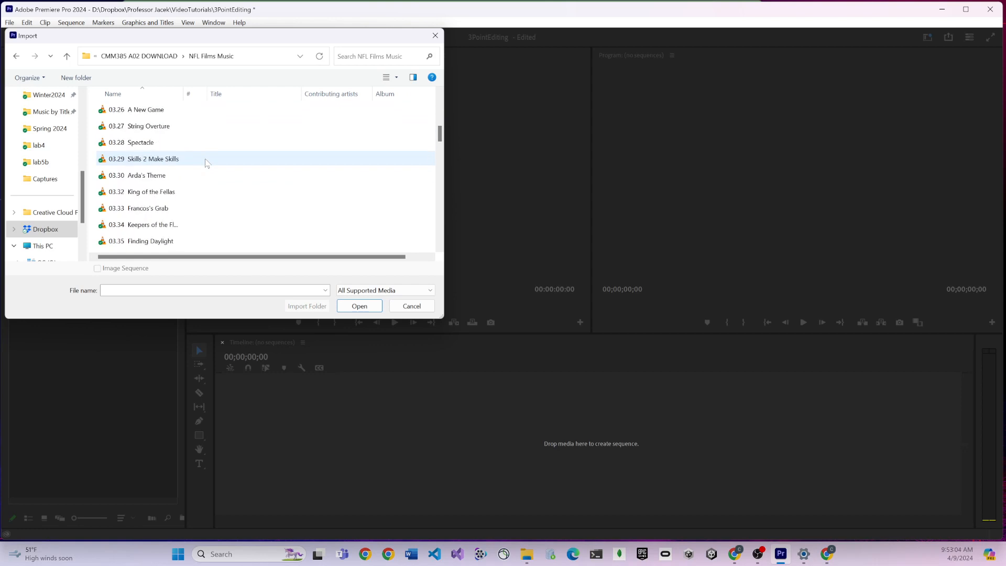
scroll(207, 162, "up", 10)
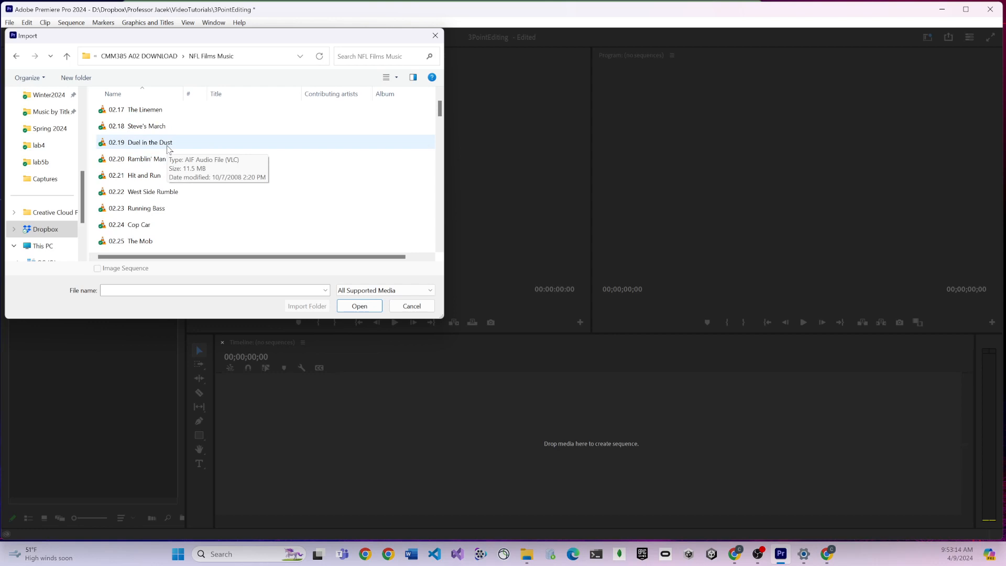
left_click(140, 128)
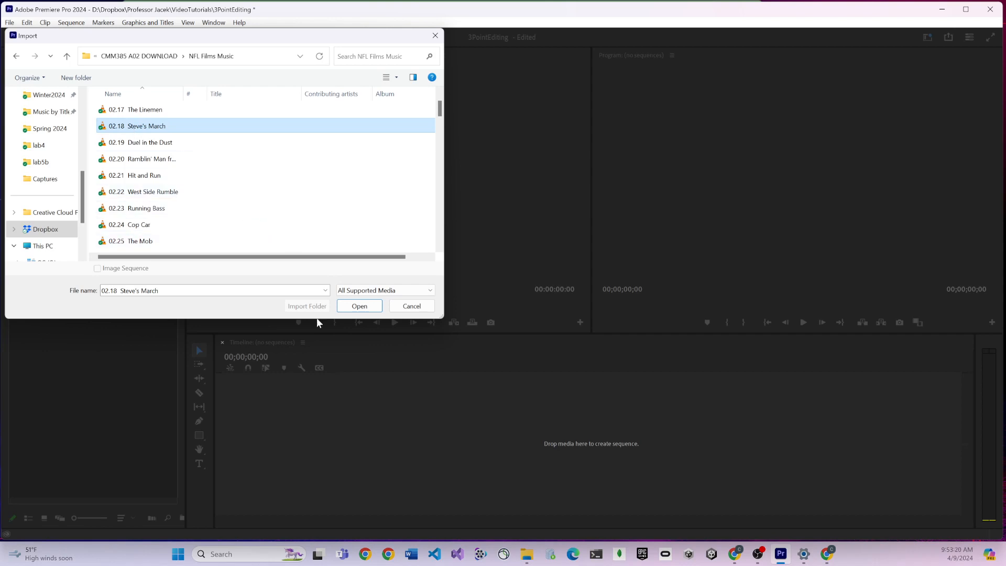
left_click(360, 307)
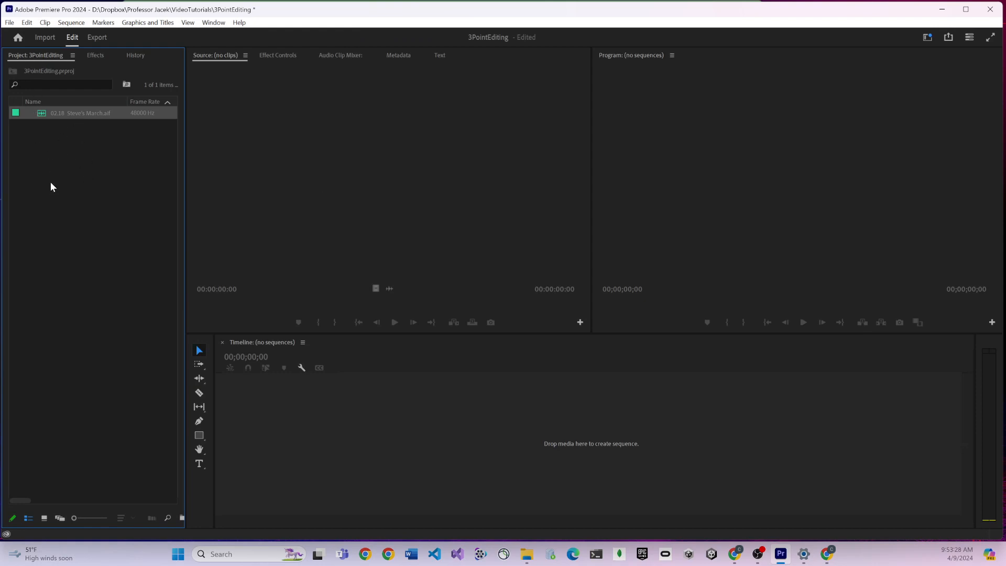
- Load the imported "02.18 Steve's March.aif" clip into the Source Monitor
mouse_move(42, 115)
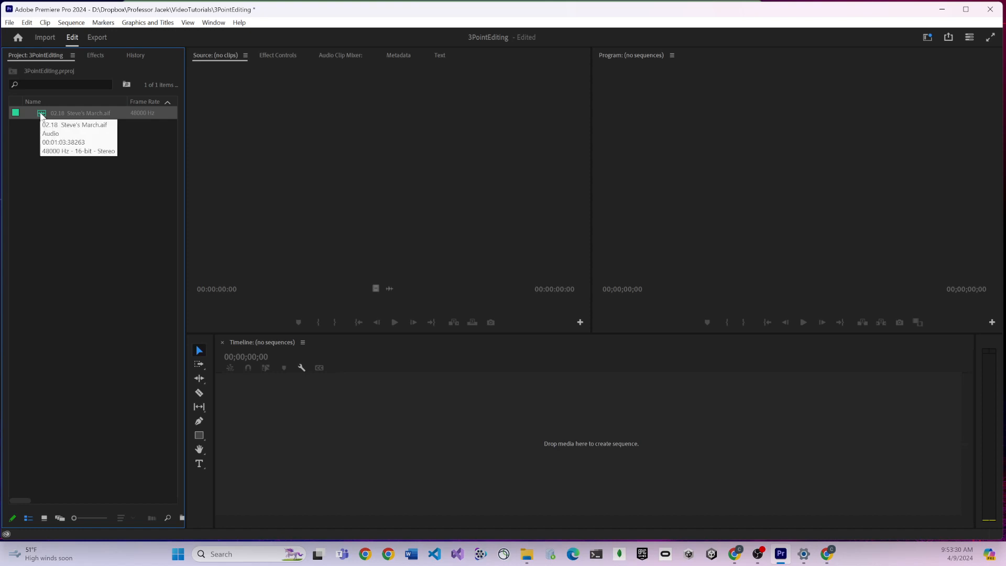
double_click(42, 116)
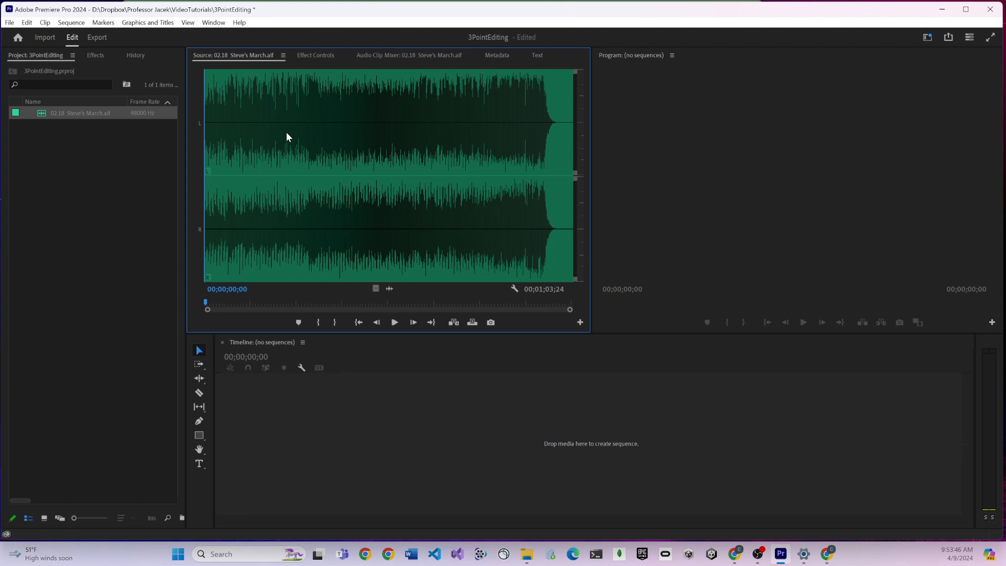
- Scrub through the Steve's March waveform in the Source Monitor and play a passage from near its beginning
left_click_drag(417, 147, 378, 148)
left_click(296, 153)
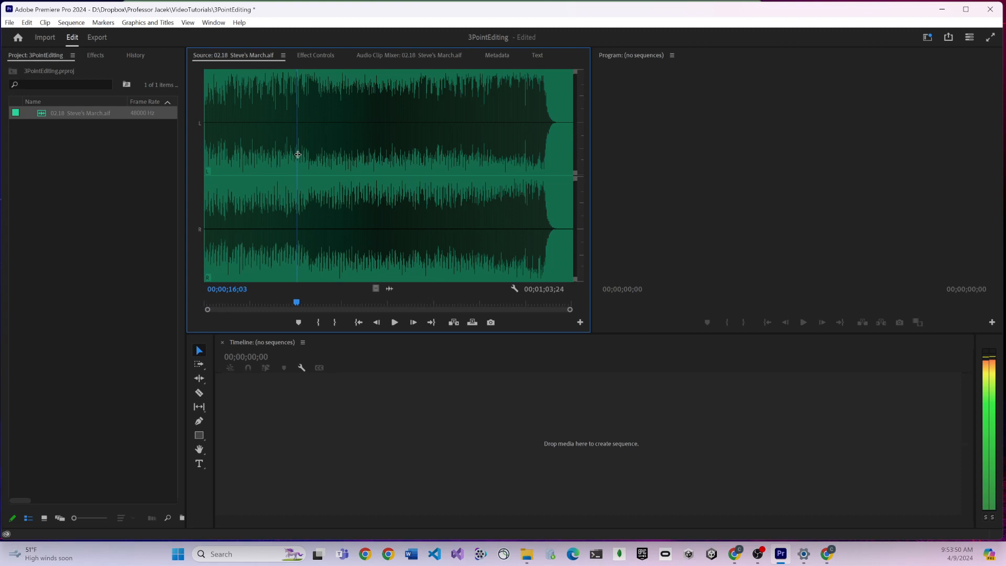
left_click(400, 171)
left_click(427, 173)
left_click_drag(428, 173, 310, 173)
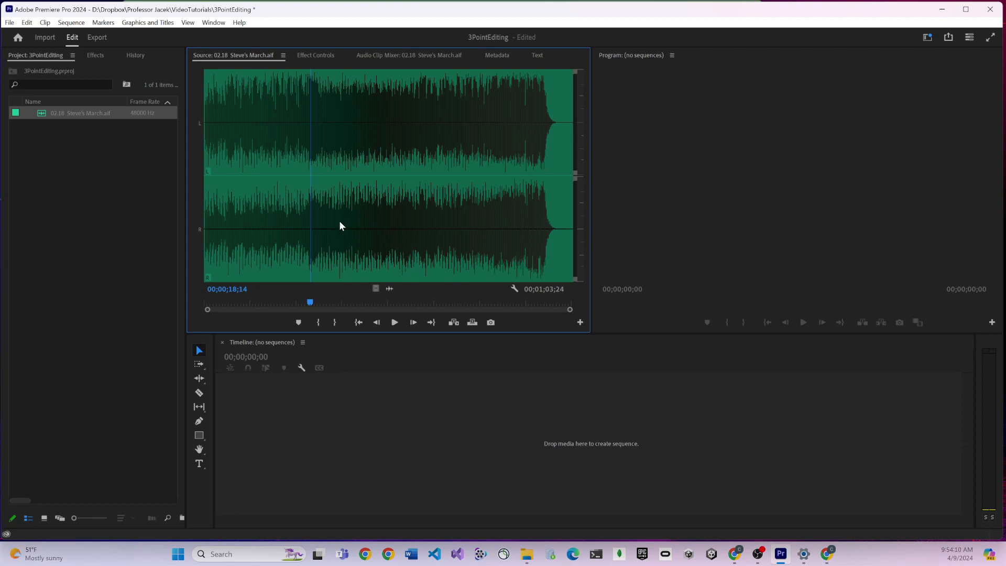
left_click_drag(277, 243, 224, 246)
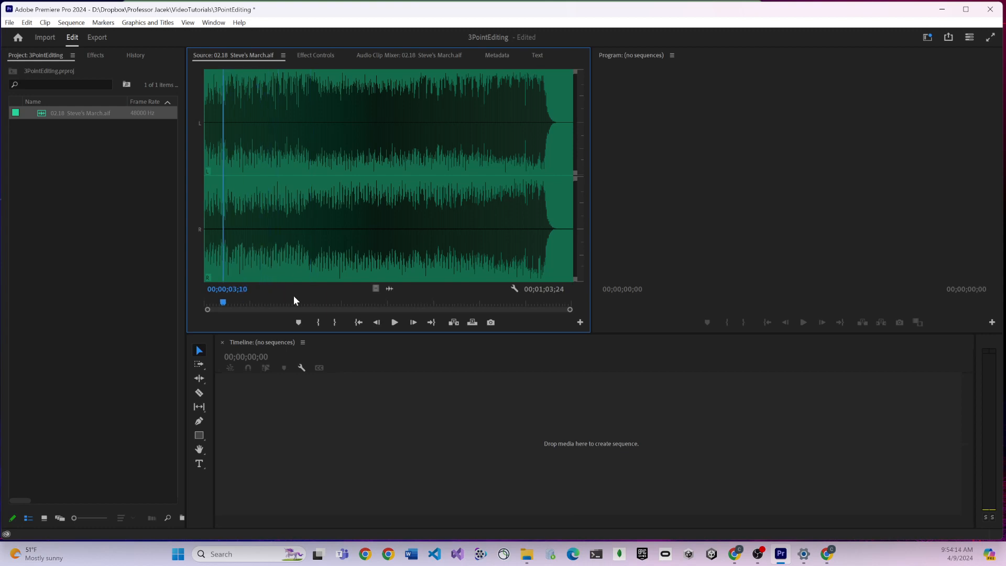
left_click(395, 323)
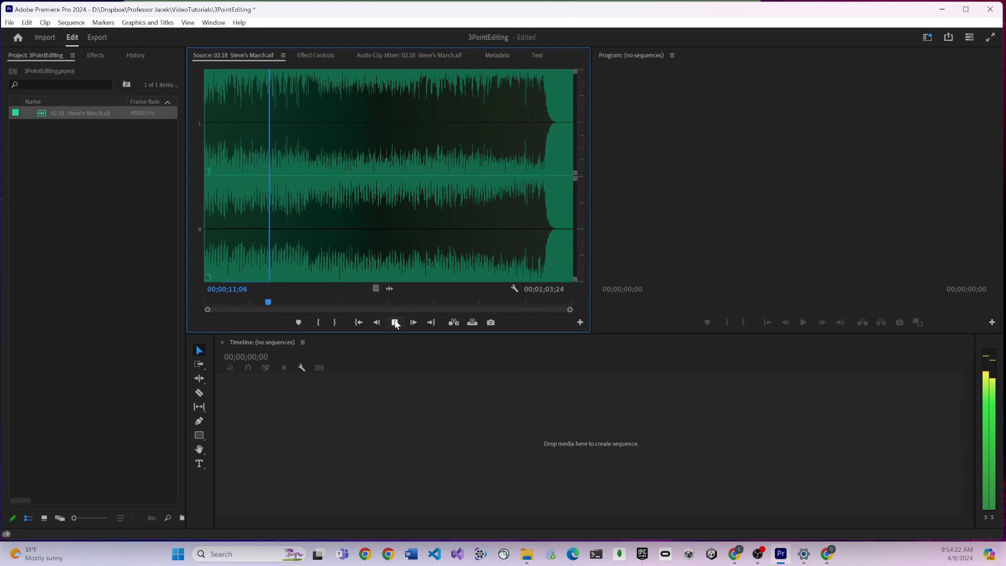
left_click(395, 323)
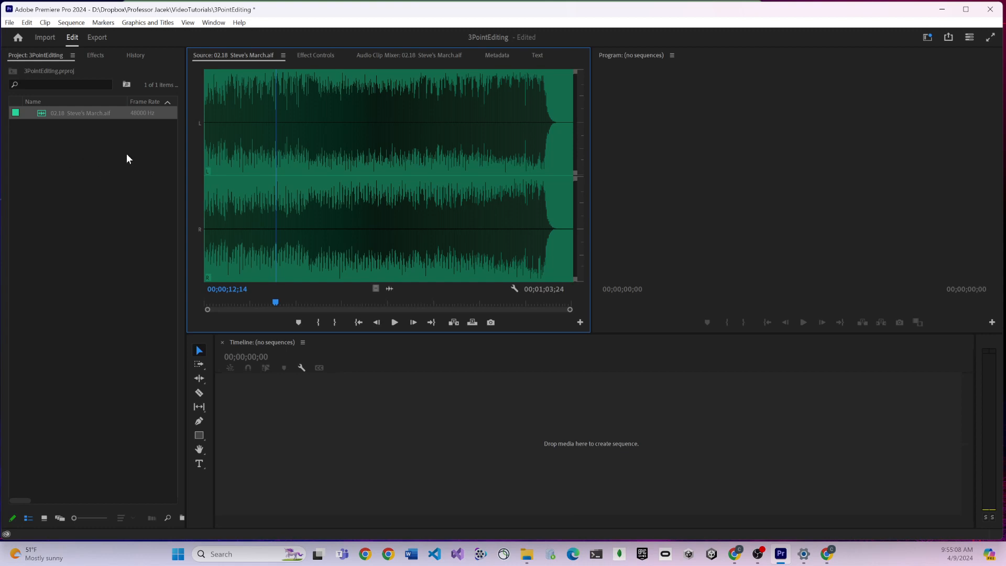
- Delete the Steve's March clip from the project and import the whole NFL Films Music folder from CMM385 A02 DOWNLOAD
left_click_drag(102, 164, 79, 114)
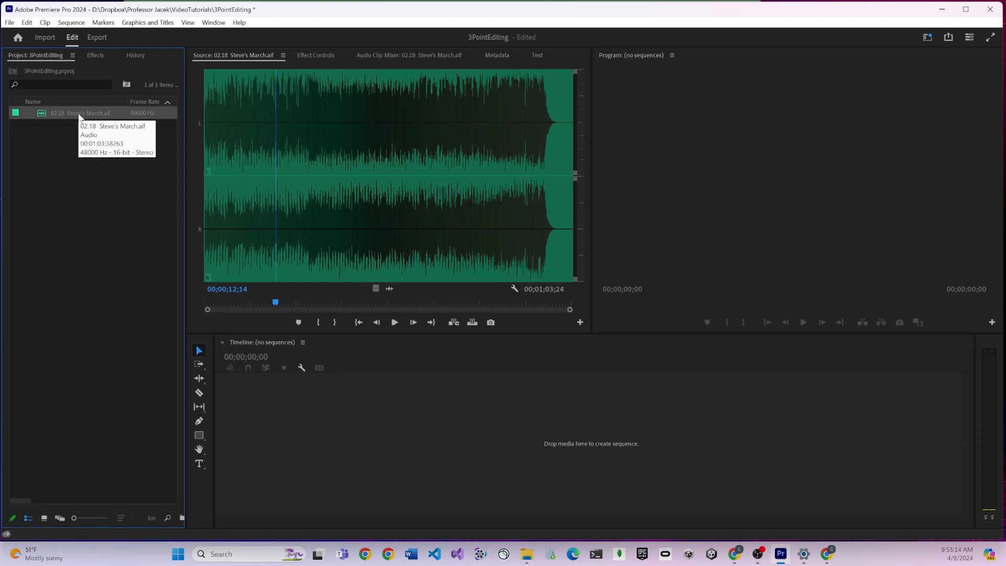
key("Delete")
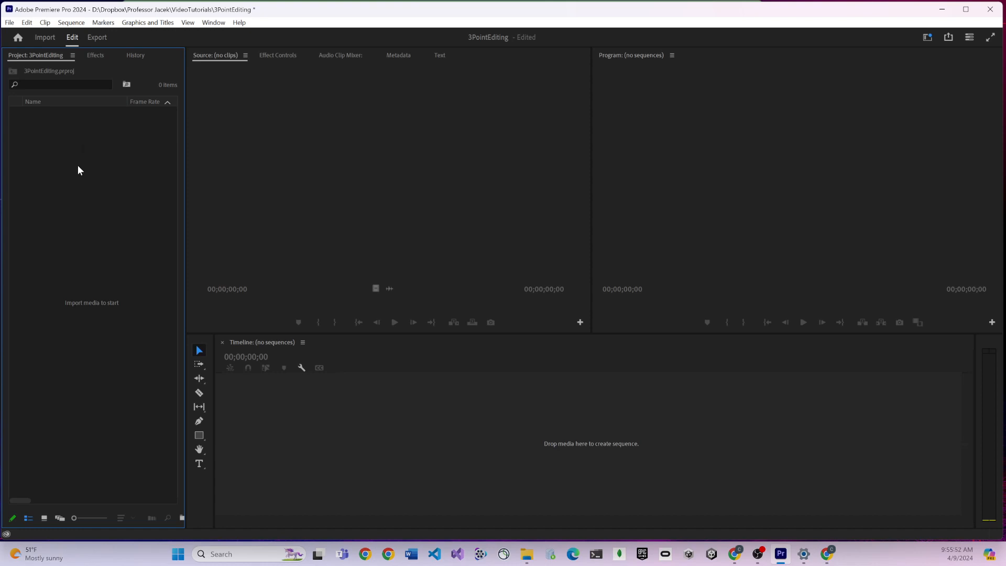
right_click(60, 157)
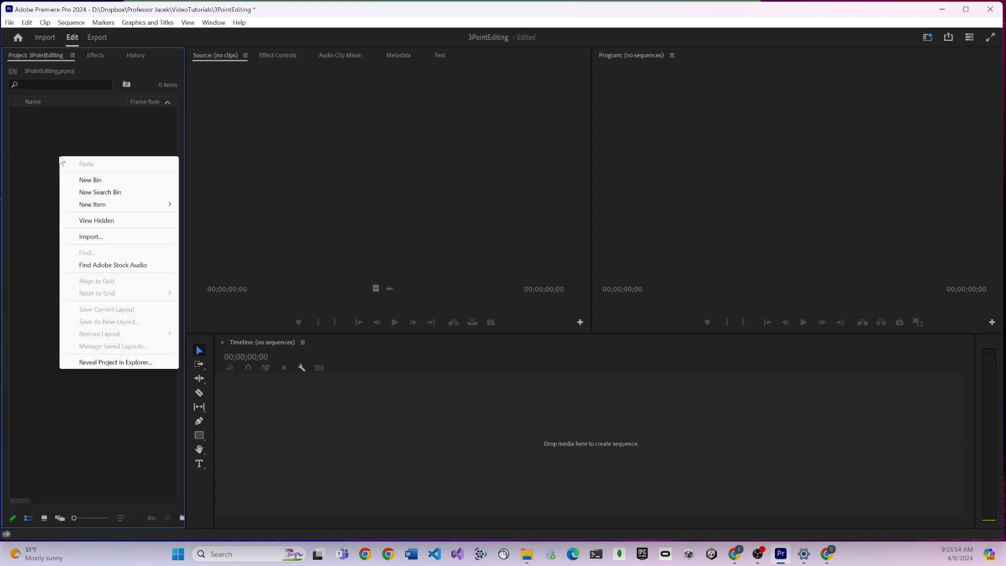
left_click(104, 239)
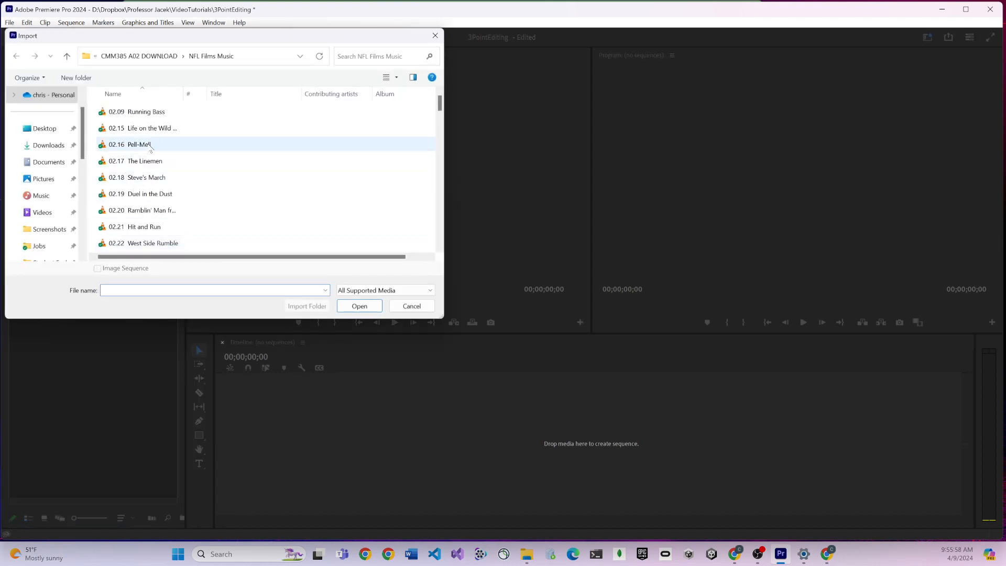
scroll(150, 147, "down", 10)
scroll(150, 147, "down", 20)
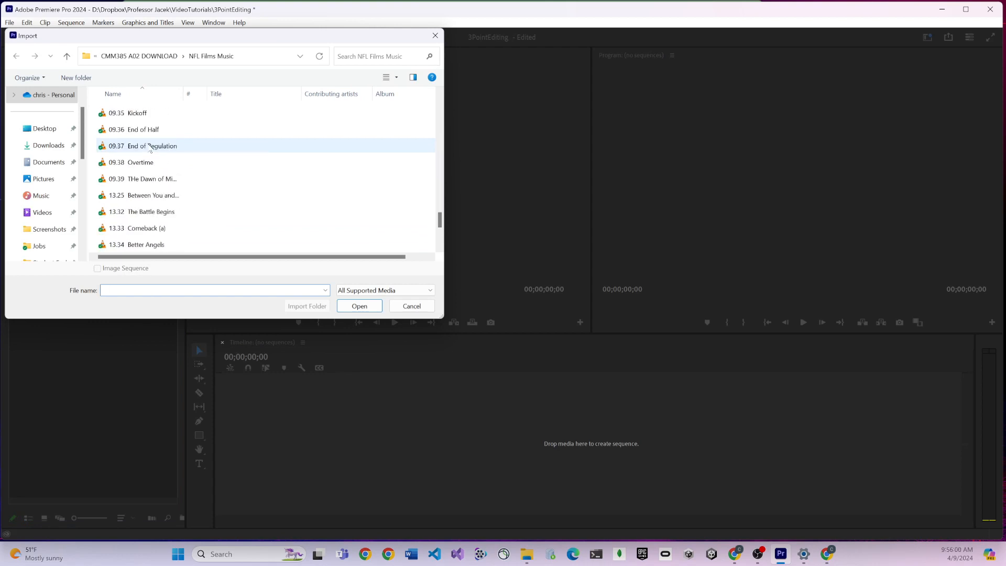
scroll(149, 147, "up", 20)
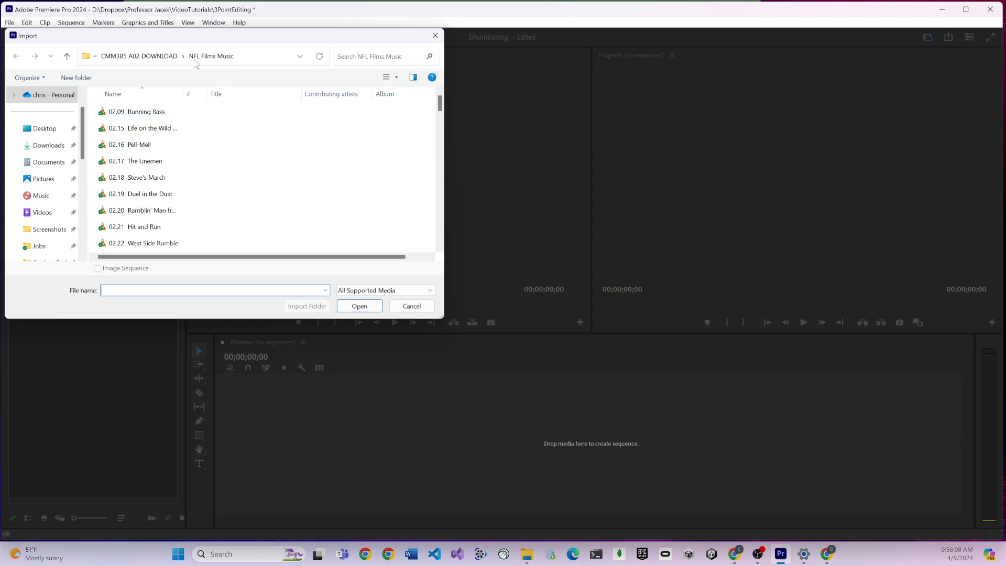
left_click(175, 57)
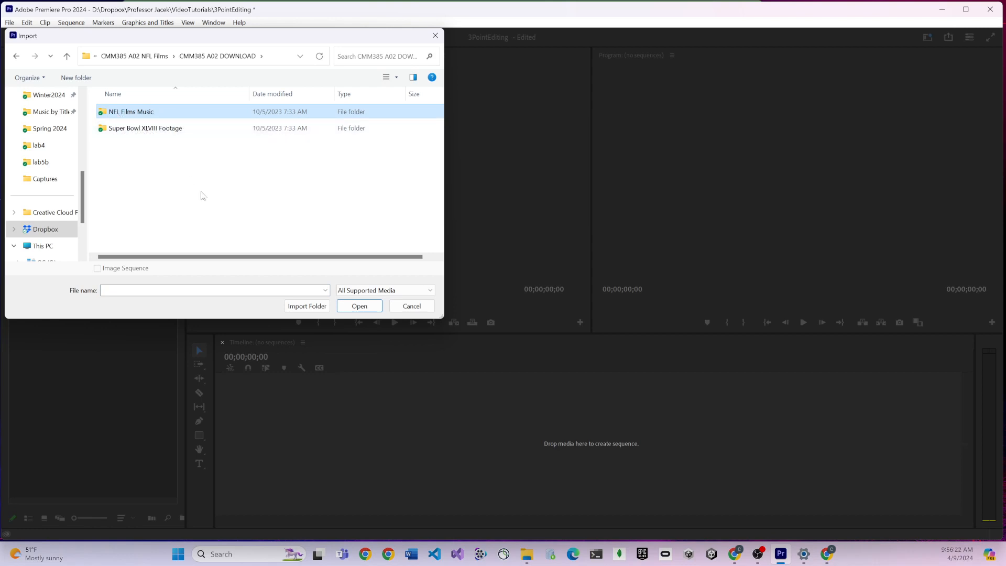
left_click(300, 307)
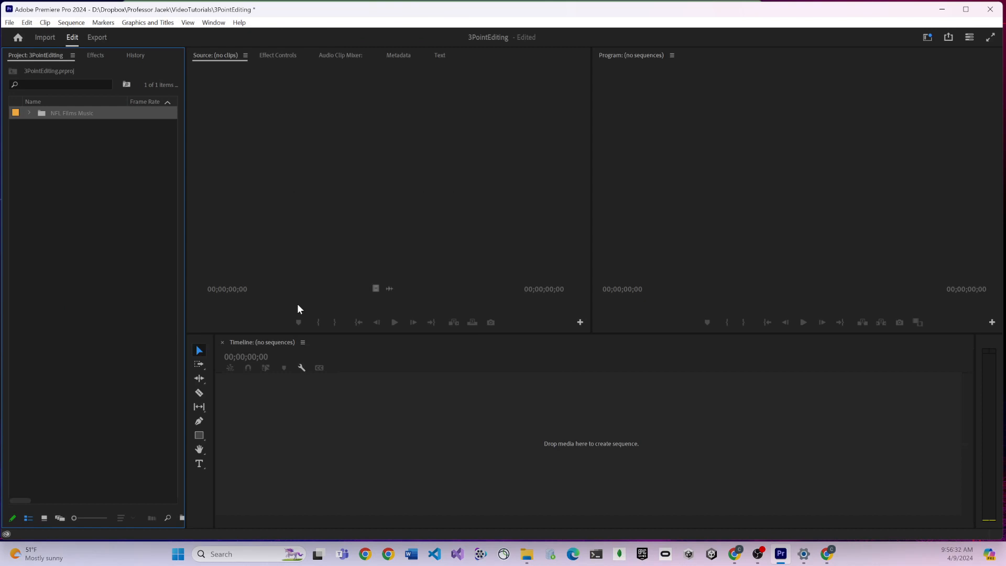
- Expand the NFL Films Music bin and look through the imported music tracks
left_click(28, 112)
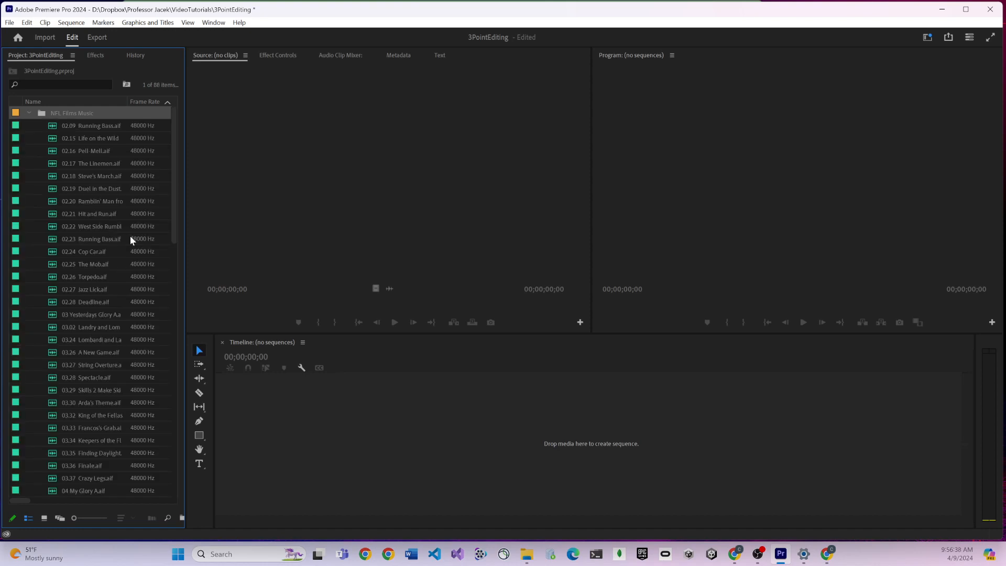
scroll(130, 236, "down", 6)
scroll(130, 239, "down", 7)
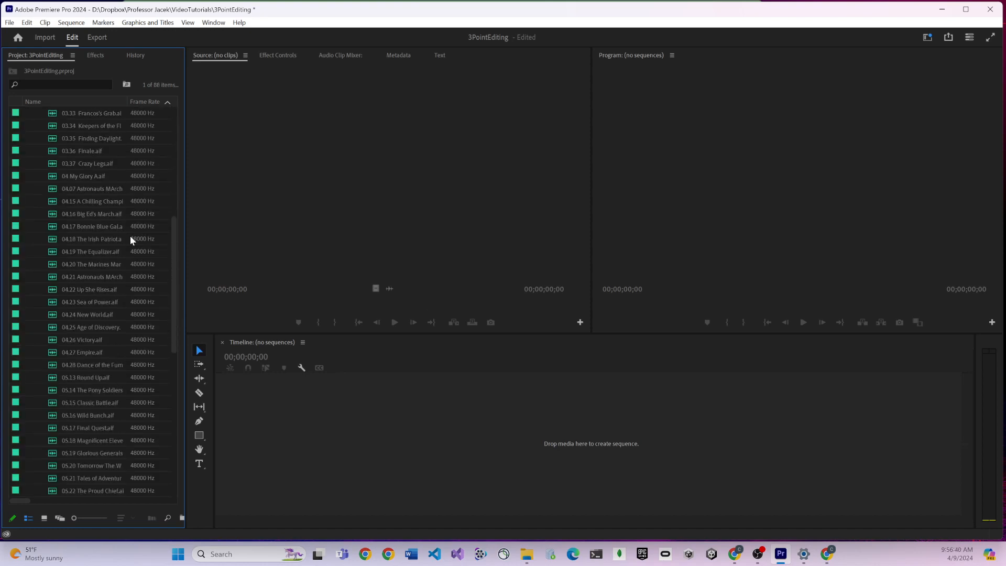
scroll(131, 239, "up", 8)
scroll(130, 239, "up", 5)
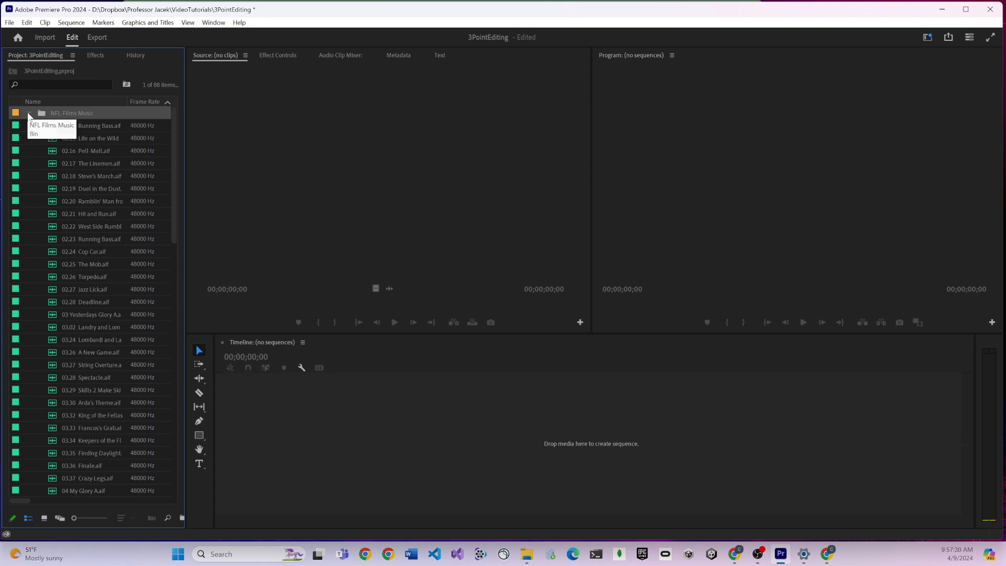
scroll(102, 179, "down", 3)
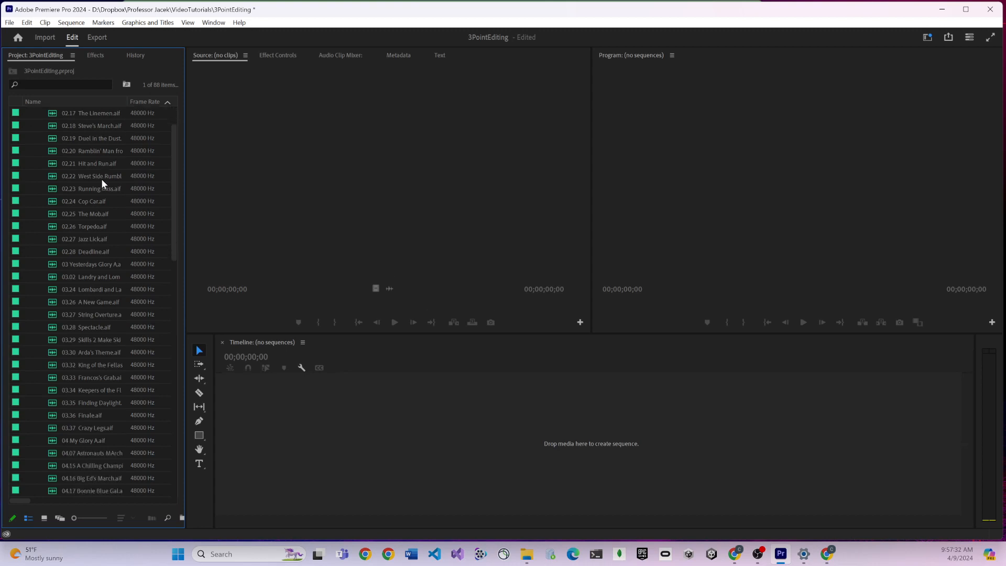
scroll(101, 178, "up", 3)
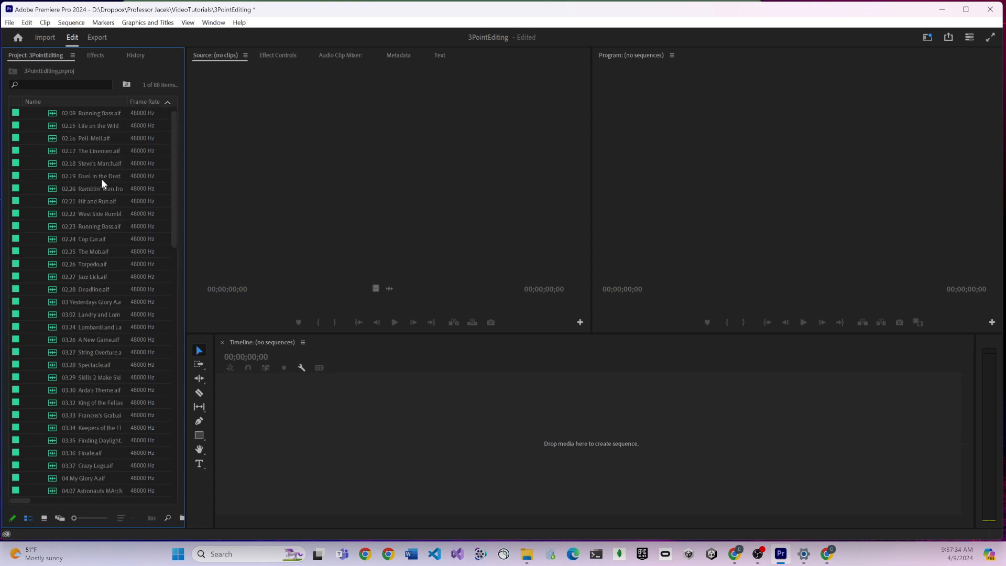
- Load 02.16 Pell-Mell.aif into the Source Monitor, play its opening and jump to about the middle of the track
double_click(90, 150)
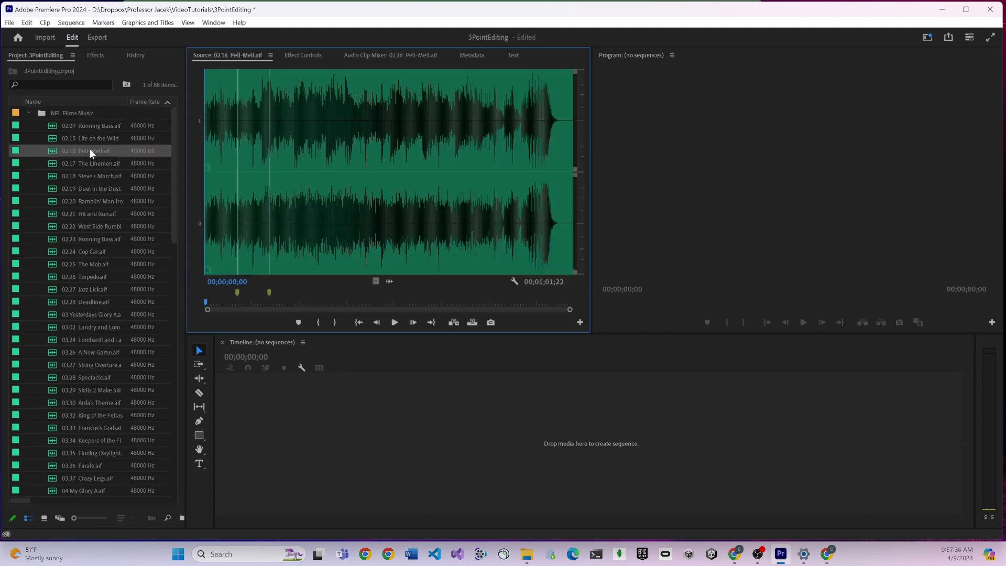
left_click(396, 322)
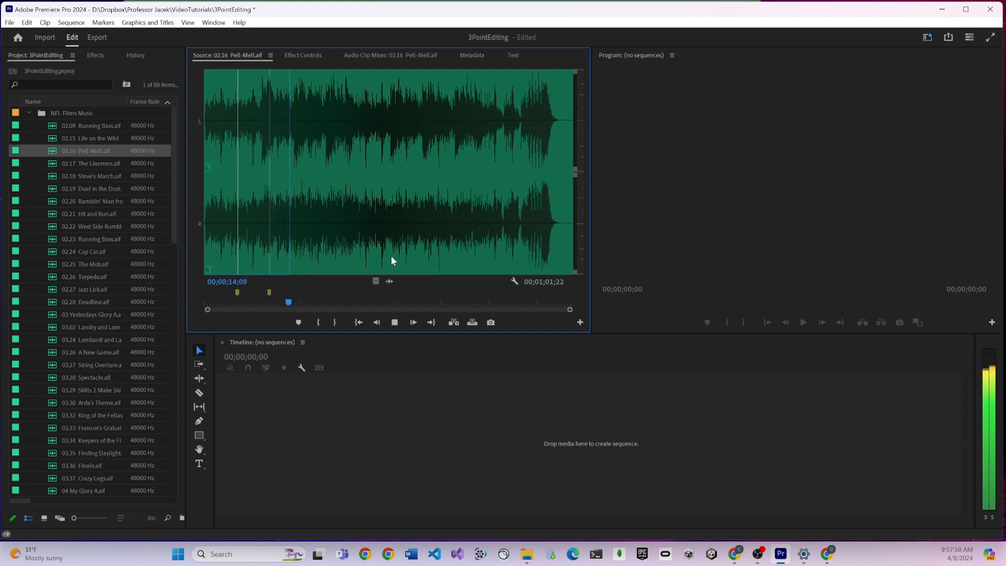
left_click(388, 221)
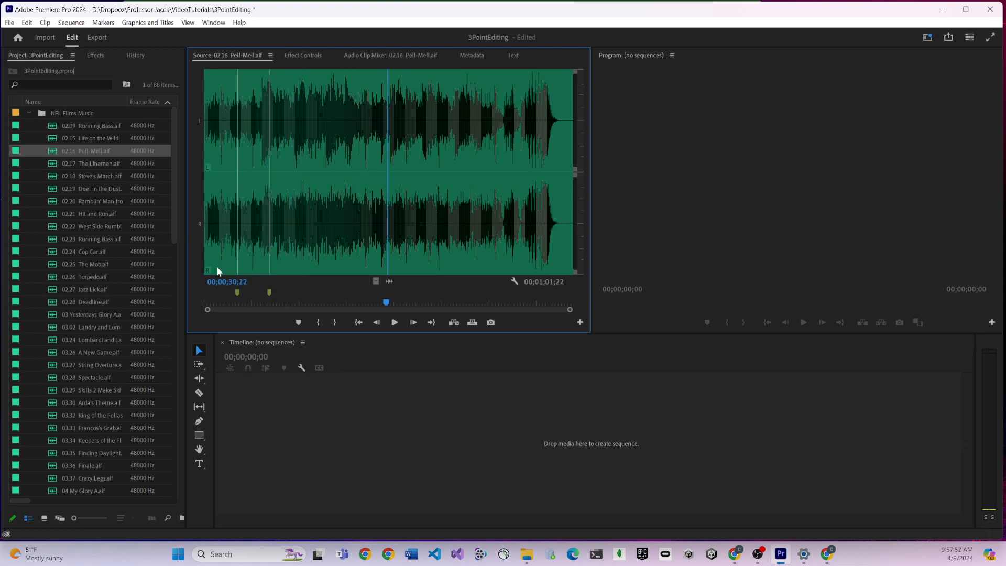
- Load 03.02 Landry and Lombardi.aif into the Source Monitor and play its first few seconds
scroll(84, 306, "down", 2)
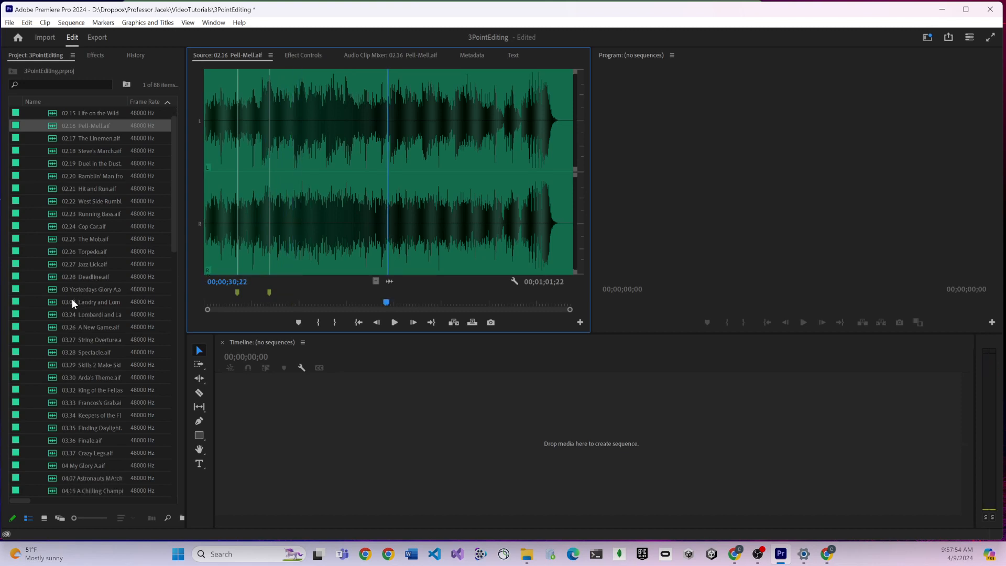
double_click(56, 302)
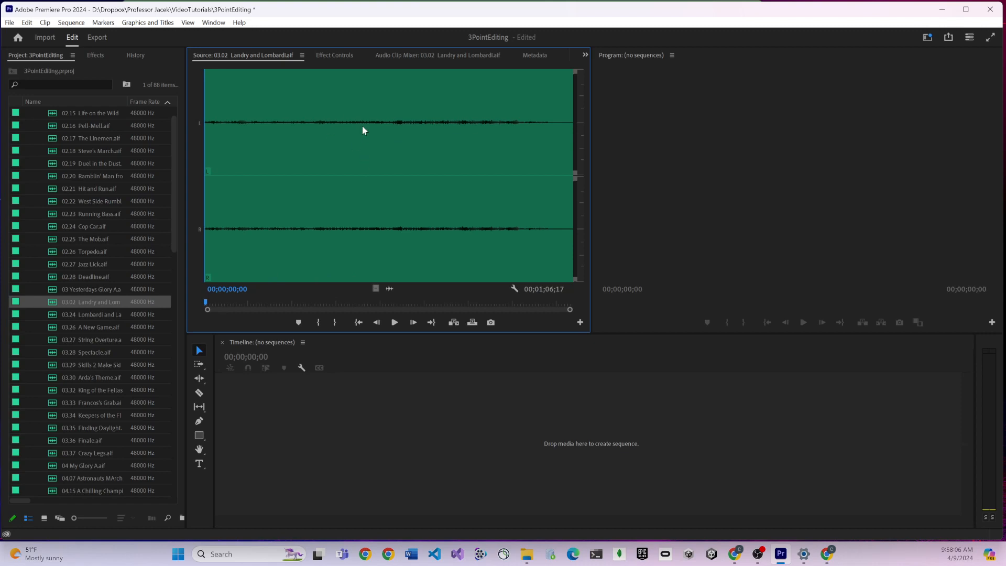
key("space")
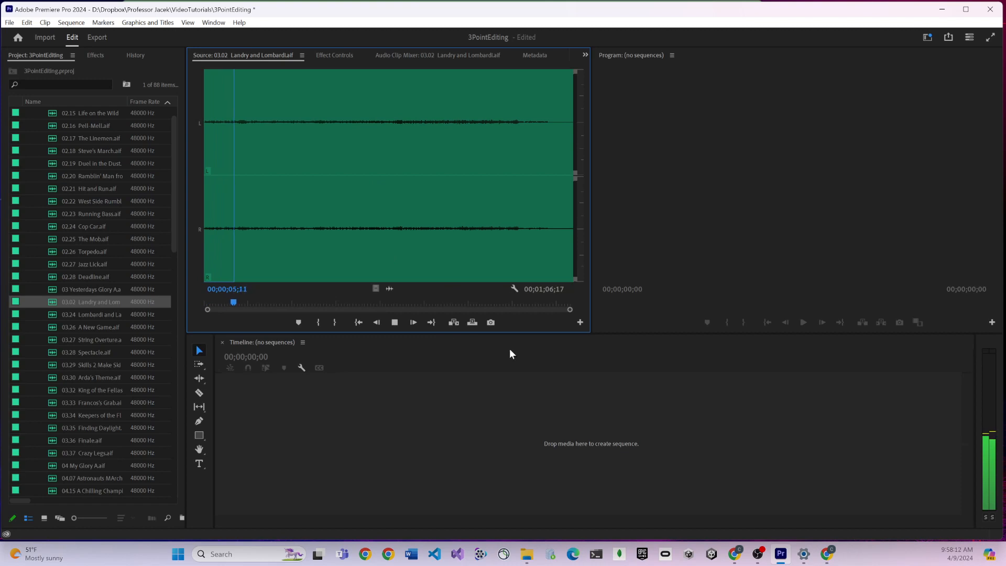
key("space")
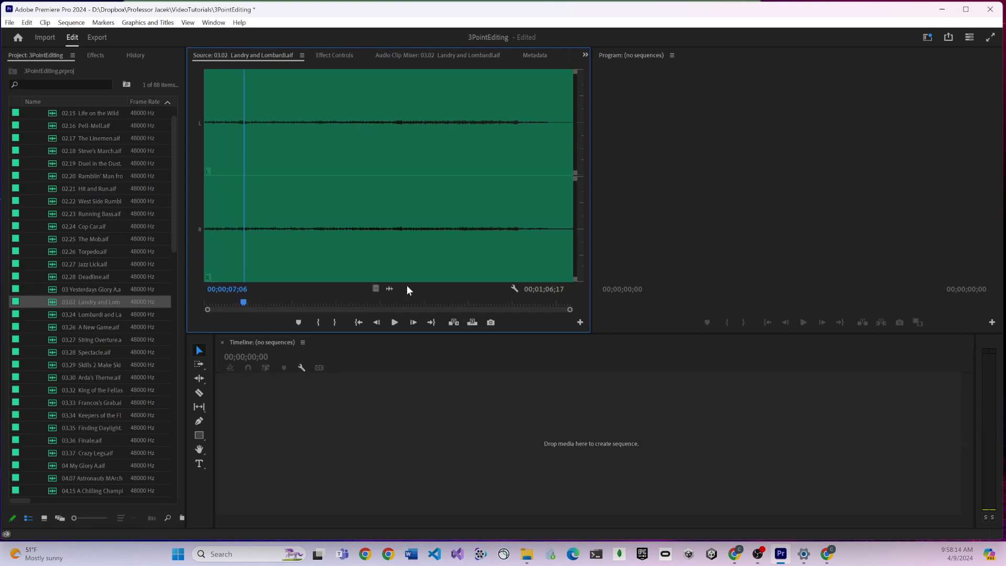
- Load 04.18 The Irish Patriot.aif into the Source Monitor and preview its opening seconds
scroll(140, 357, "down", 4)
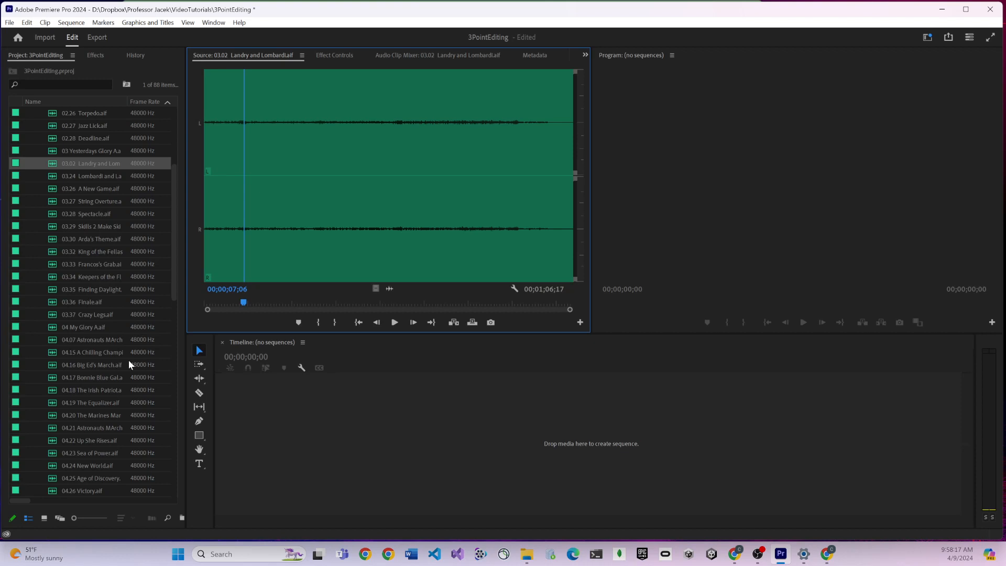
double_click(52, 389)
key("space")
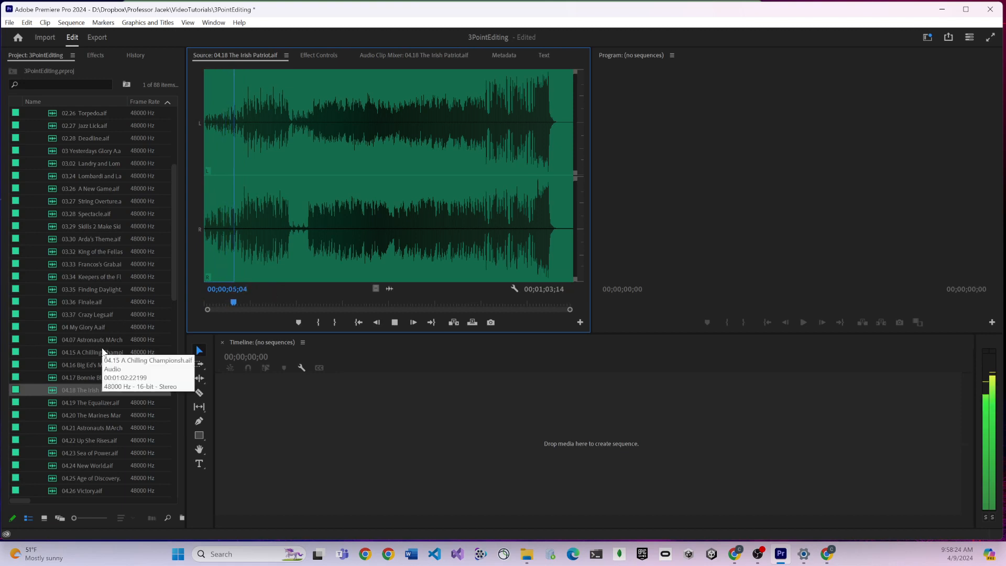
key("space")
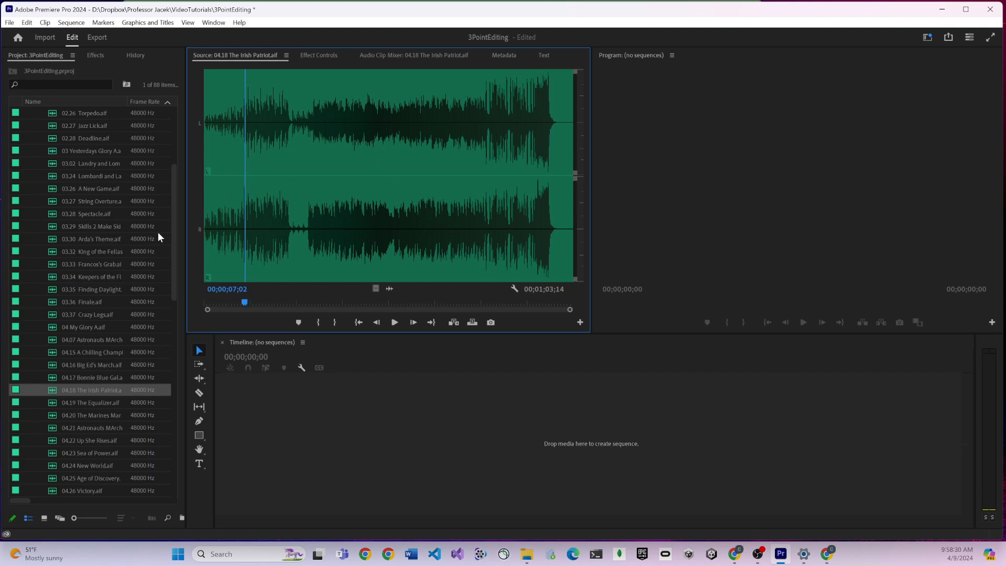
- Collapse the music bin and import SB XLVIII First Half 720p and SB XLVIII Second Half 720p from the Super Bowl XLVIII Footage folder
left_click_drag(173, 214, 120, 123)
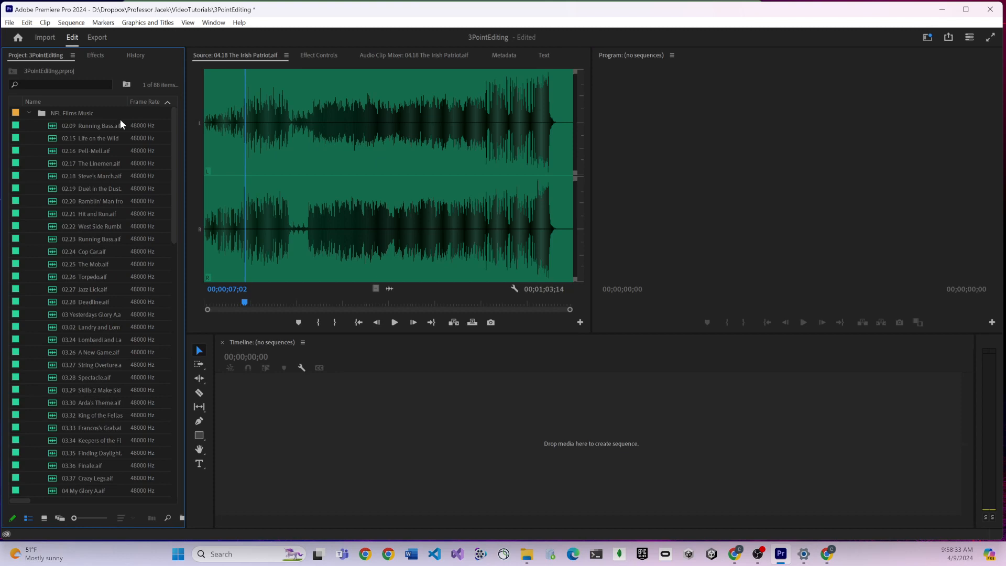
left_click(28, 113)
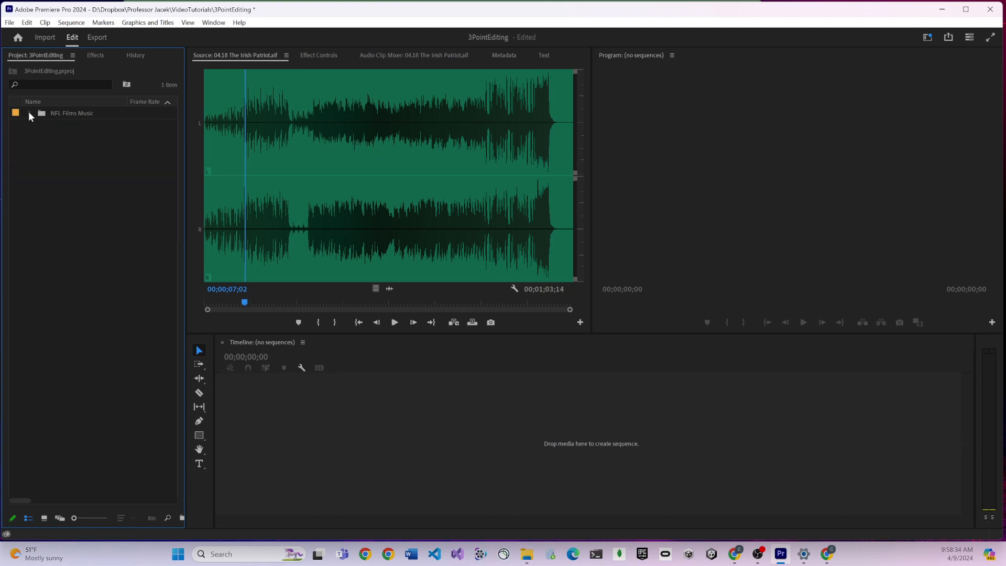
right_click(57, 185)
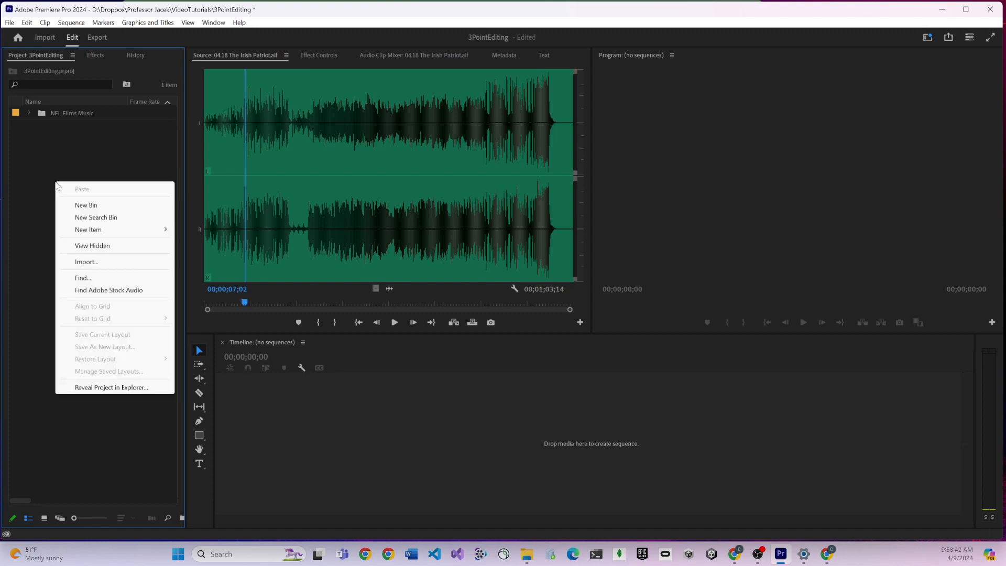
left_click(87, 262)
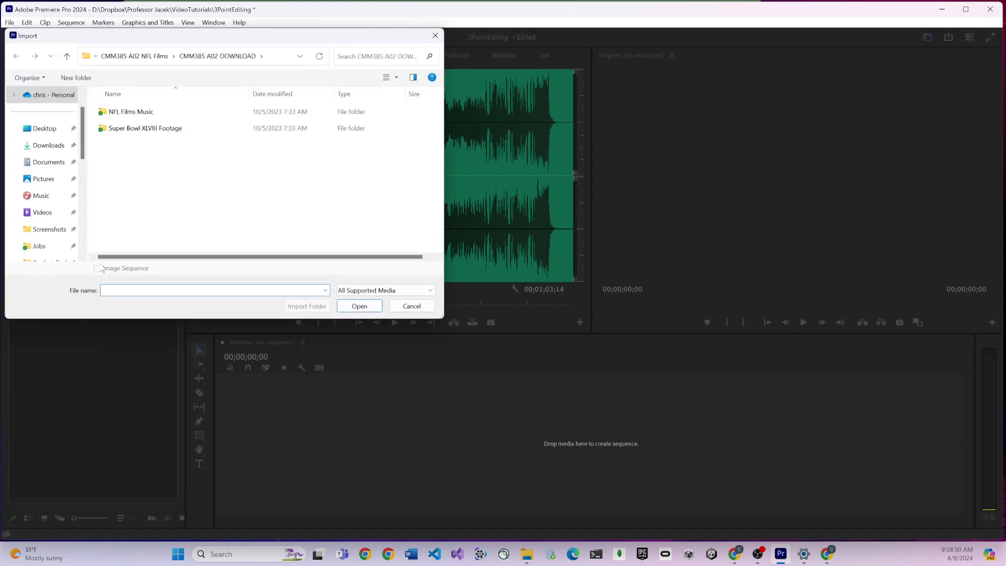
double_click(161, 128)
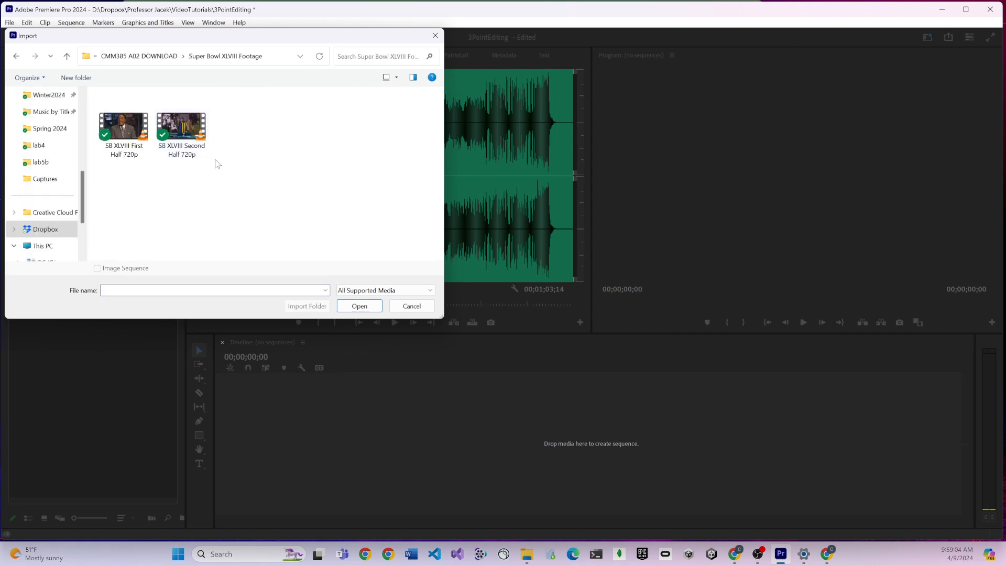
left_click_drag(113, 200, 218, 121)
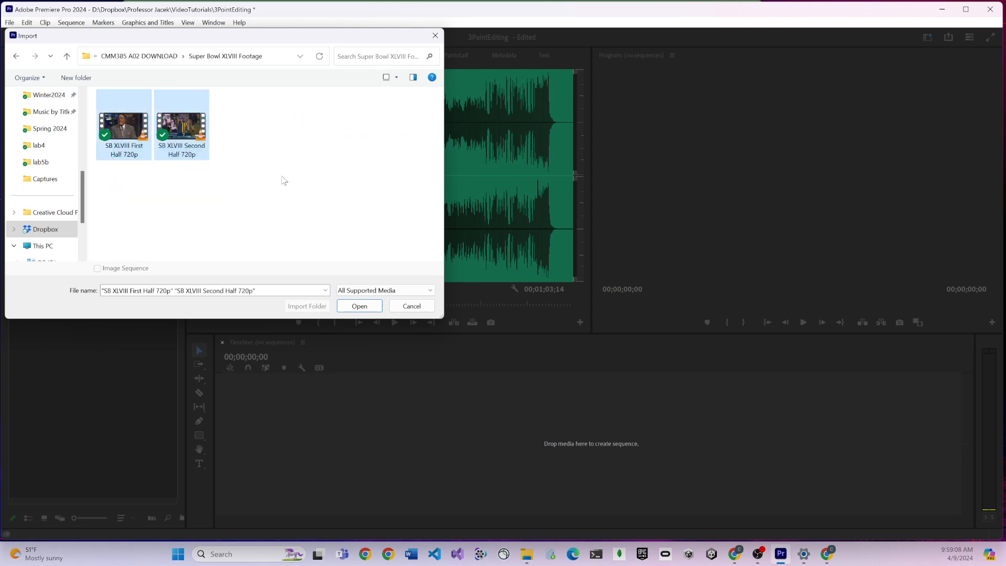
left_click(365, 309)
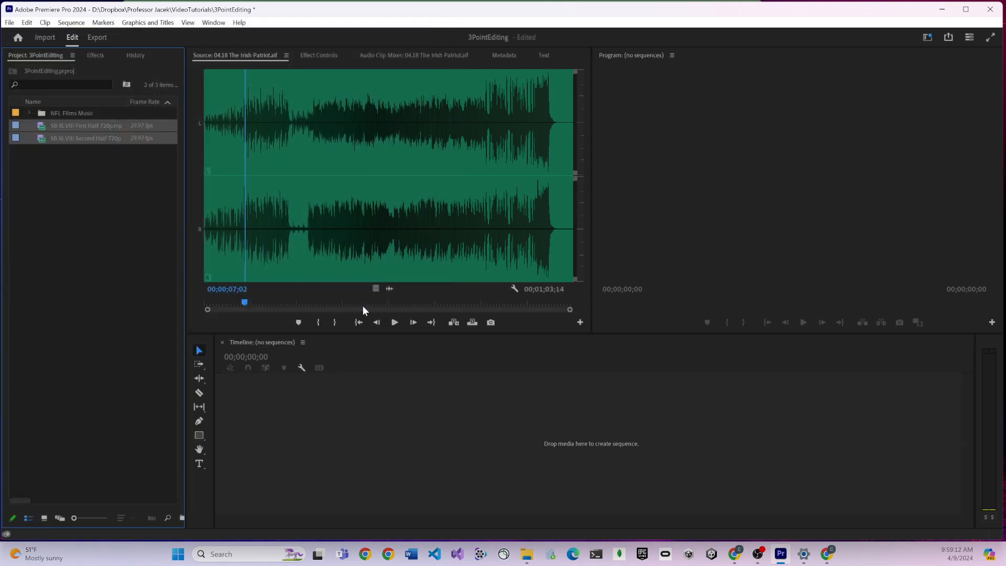
- Load SB XLVIII First Half 720p into the Source Monitor, scrub to about 00:02:21 and play a few seconds
left_click(107, 185)
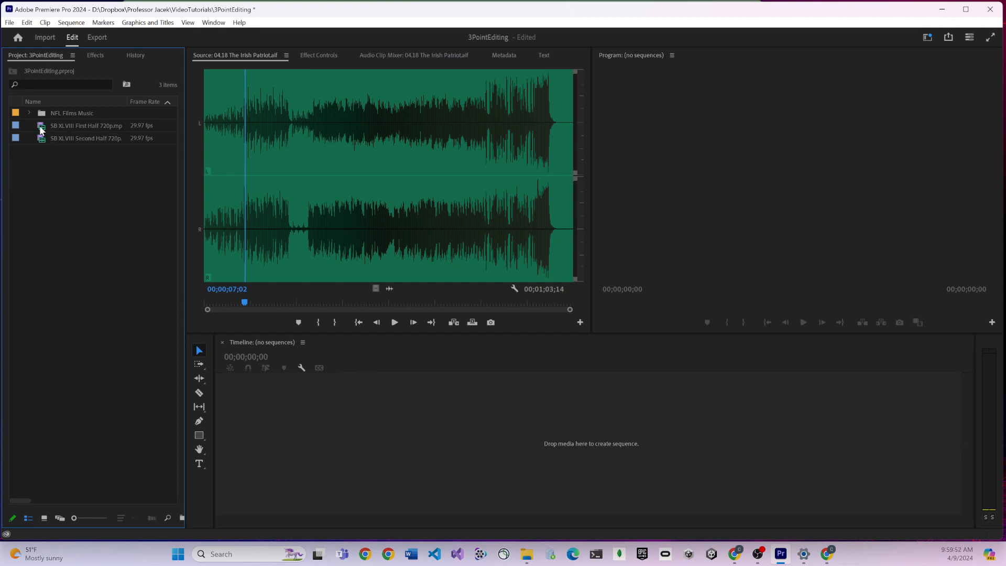
left_click(70, 130)
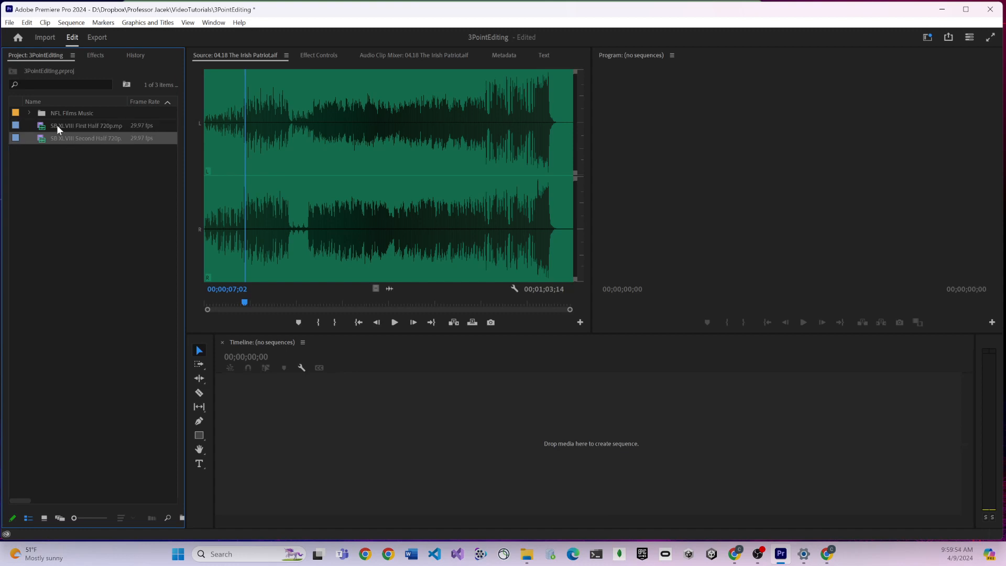
double_click(44, 130)
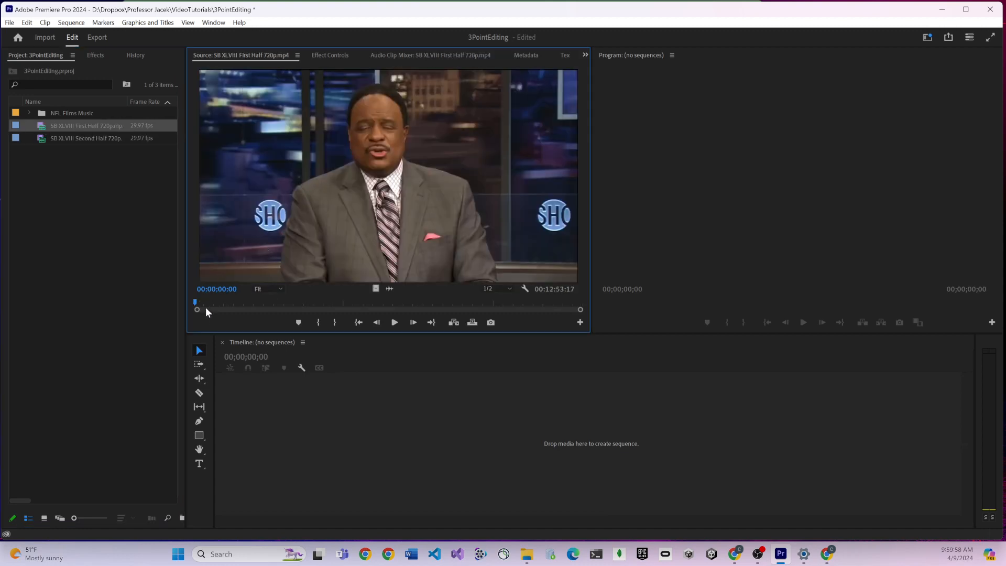
left_click_drag(219, 303, 265, 304)
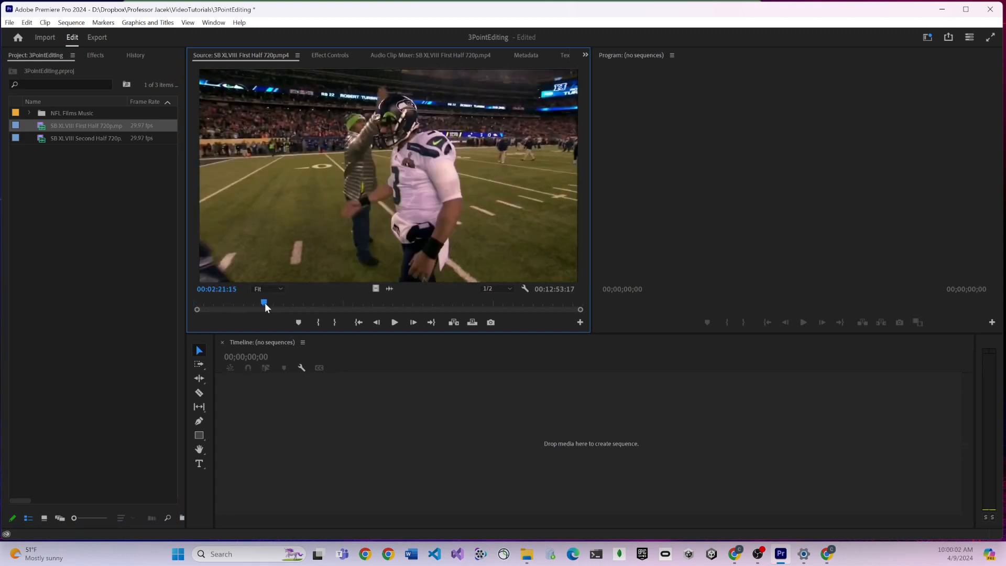
key("space")
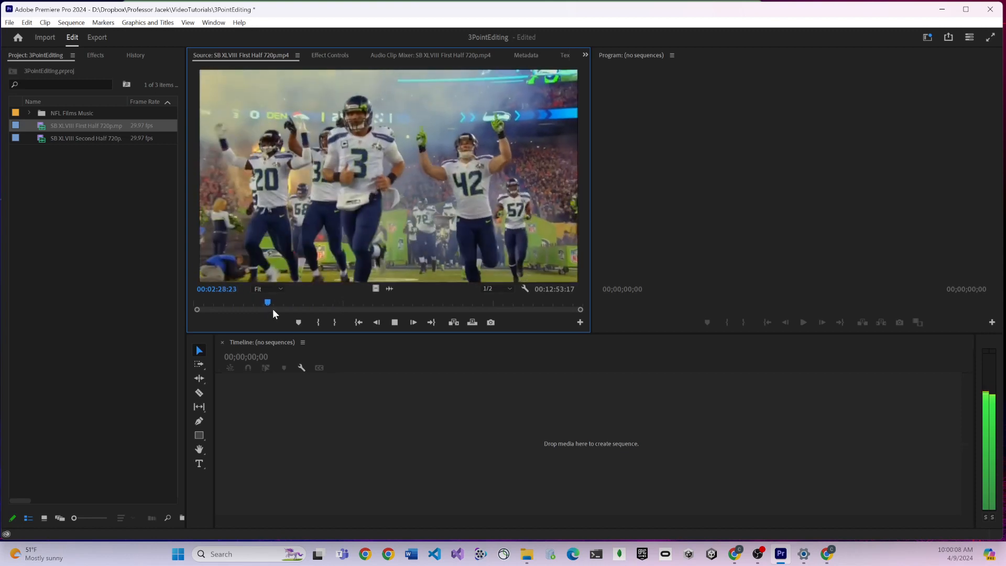
key("space")
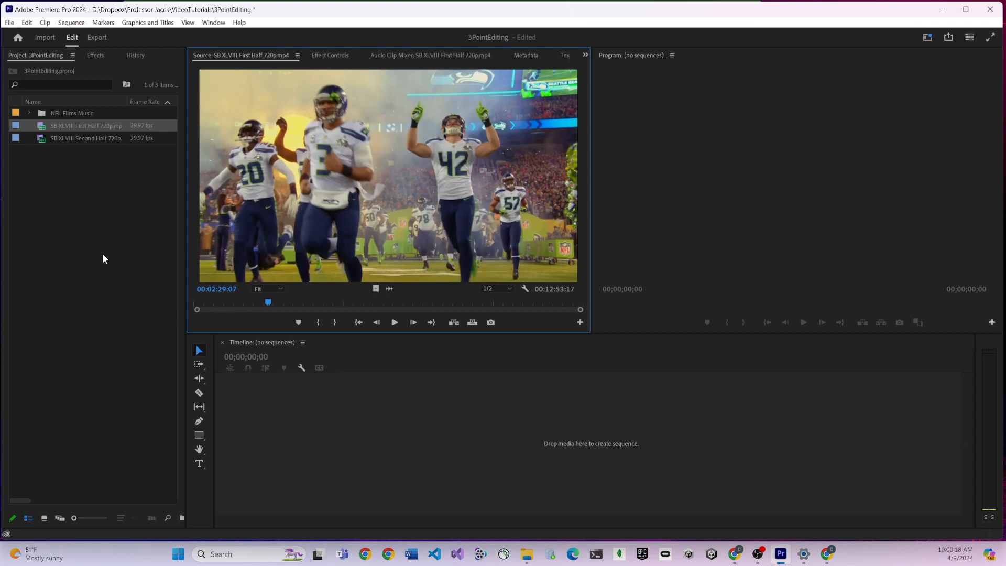
left_click(83, 138)
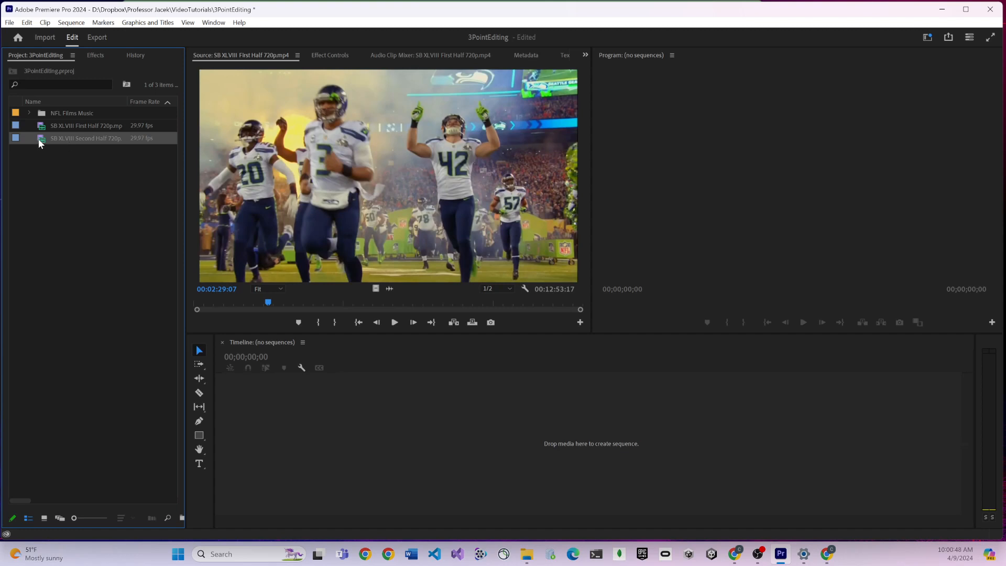
left_click_drag(40, 143, 100, 318)
left_click(324, 418)
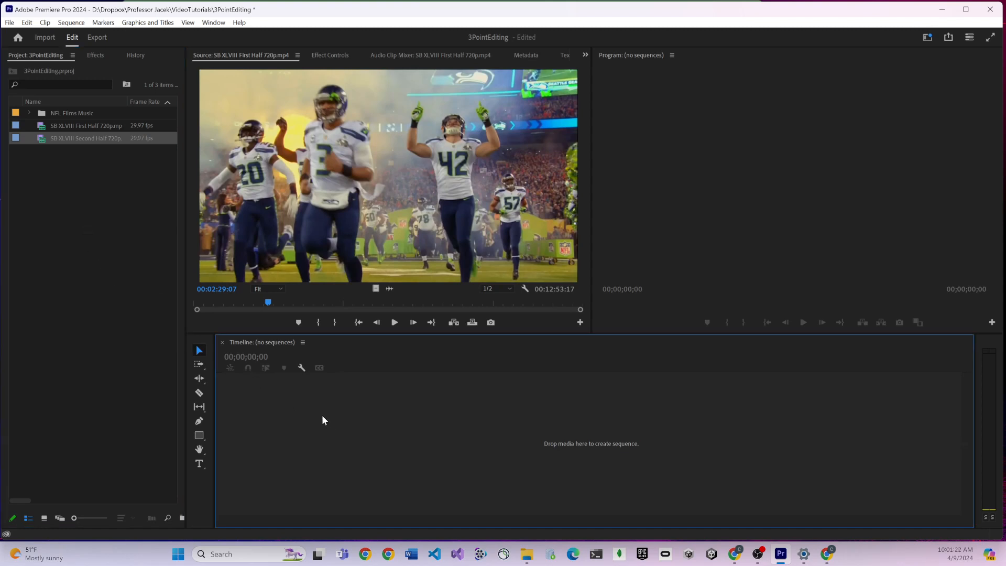
- Start a new sequence and browse the available presets, expanding the DNxHR group
left_click(9, 23)
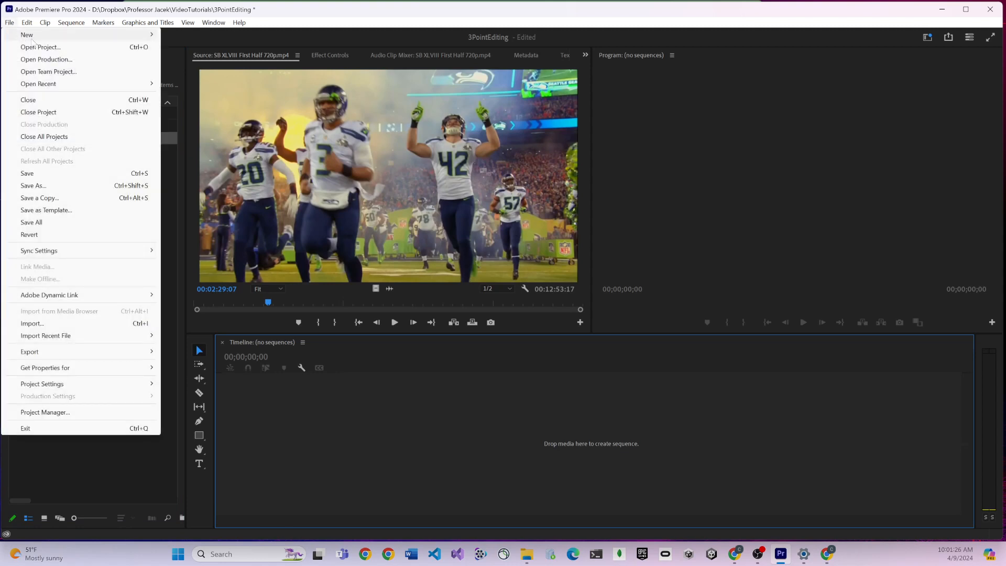
mouse_move(33, 39)
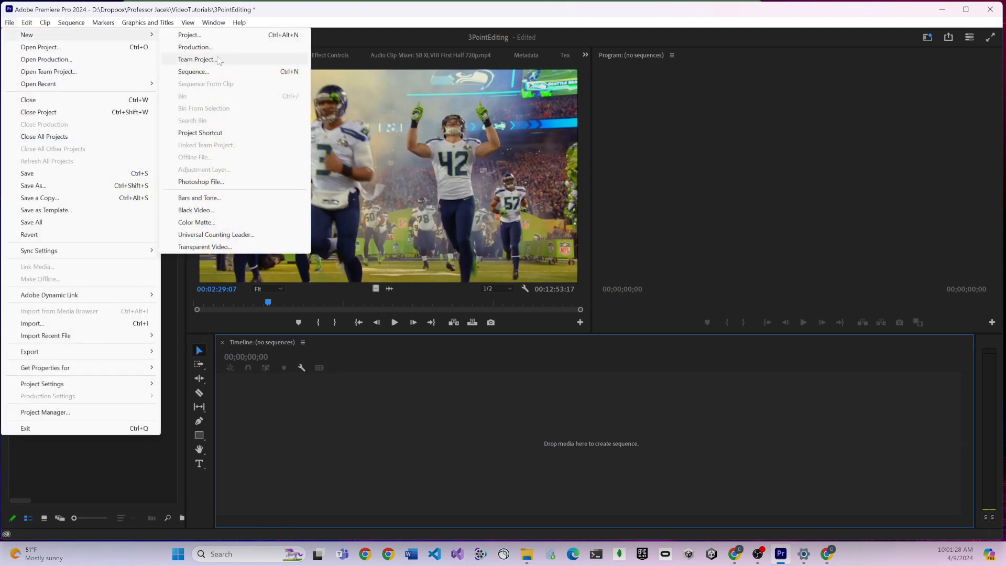
left_click(284, 74)
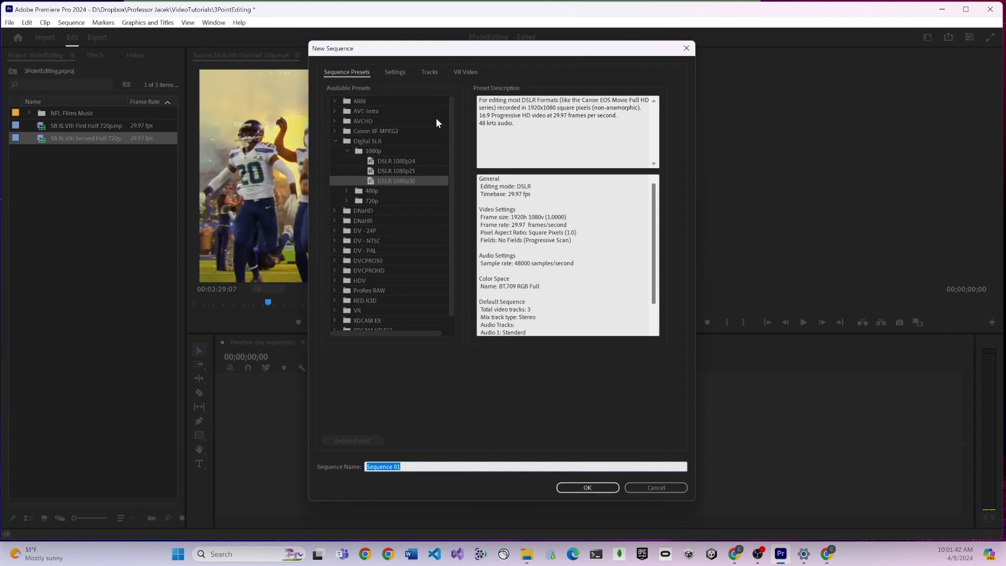
scroll(430, 121, "down", 1)
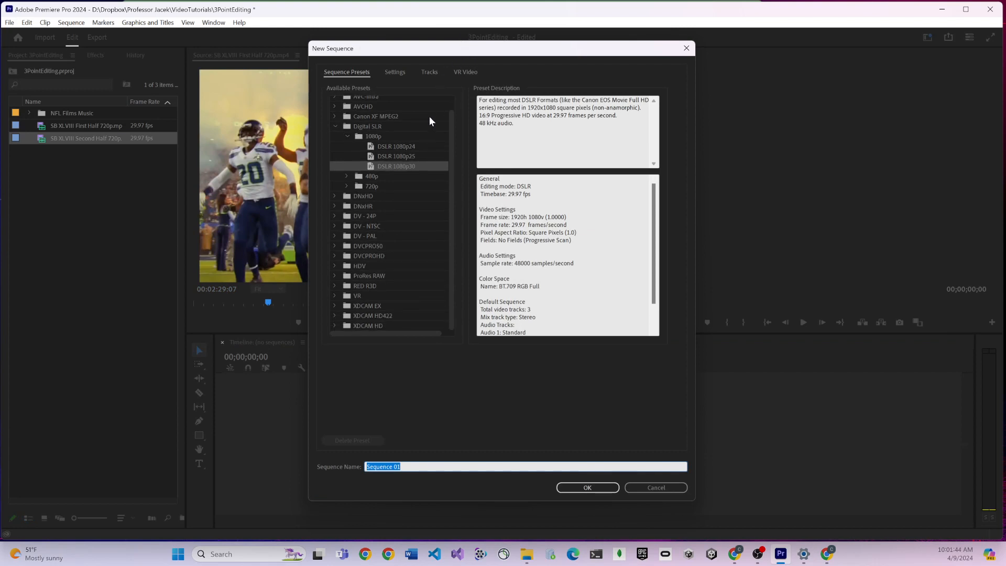
scroll(430, 119, "up", 1)
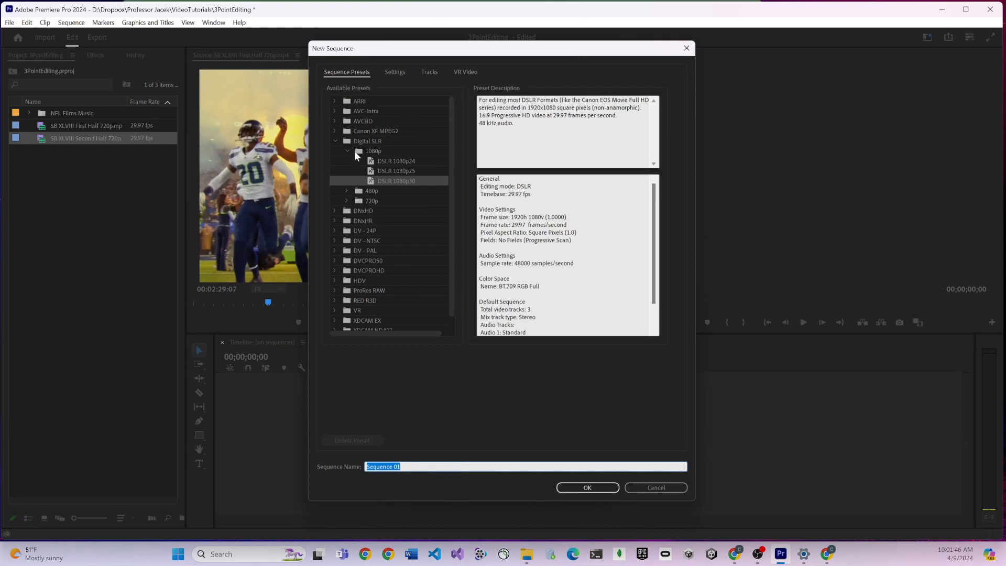
left_click(335, 220)
scroll(427, 221, "down", 1)
scroll(428, 222, "down", 5)
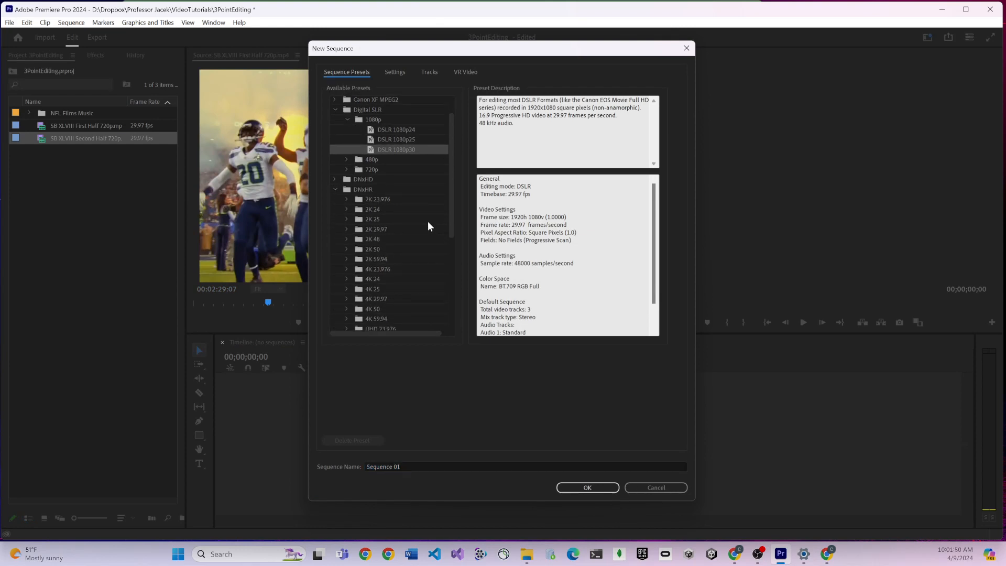
- Examine the settings of the DNxHR LB 2K 23.976 and DNxHR HQX 2K 23.976 sequence presets
scroll(427, 226, "up", 4)
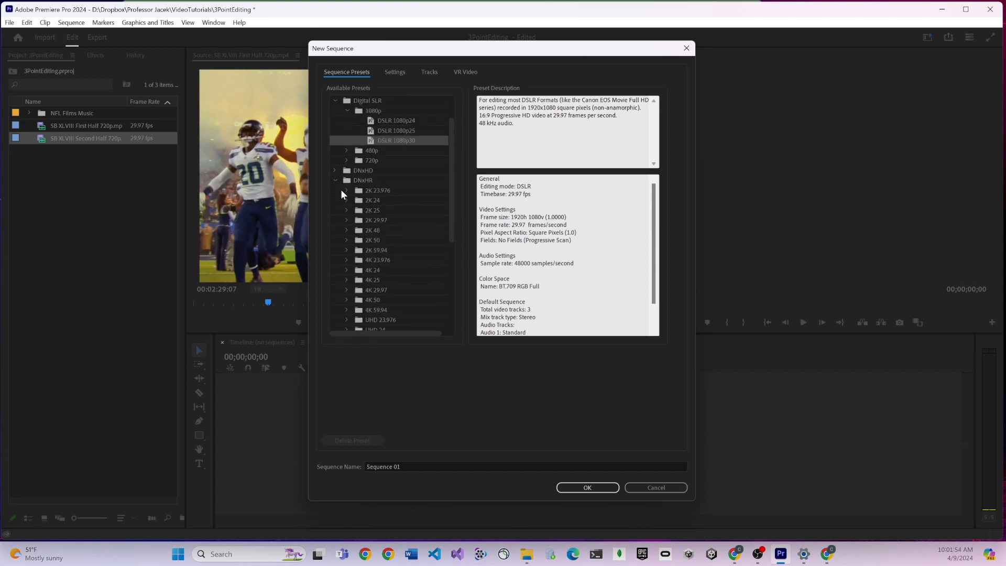
left_click(346, 191)
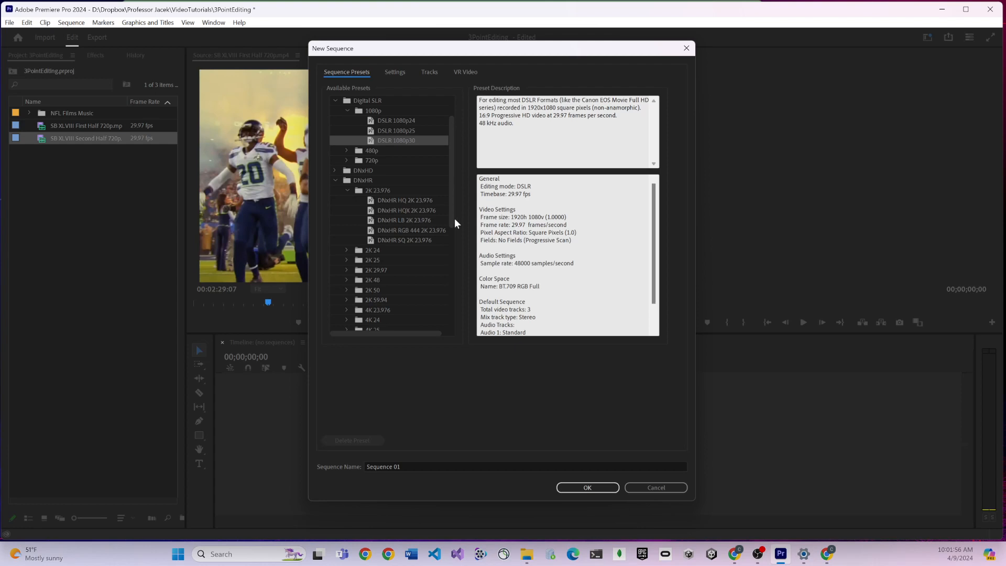
left_click(416, 220)
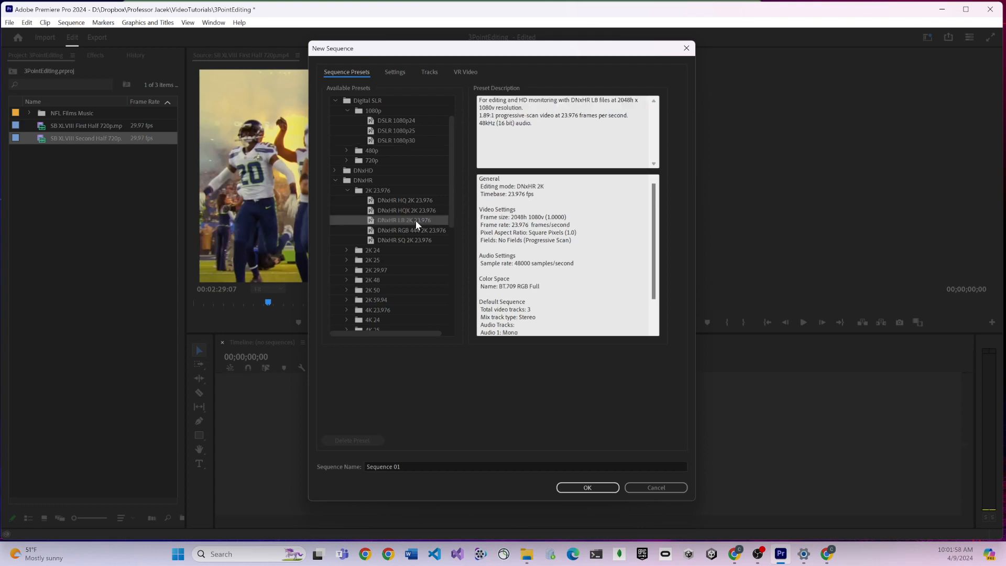
left_click(418, 209)
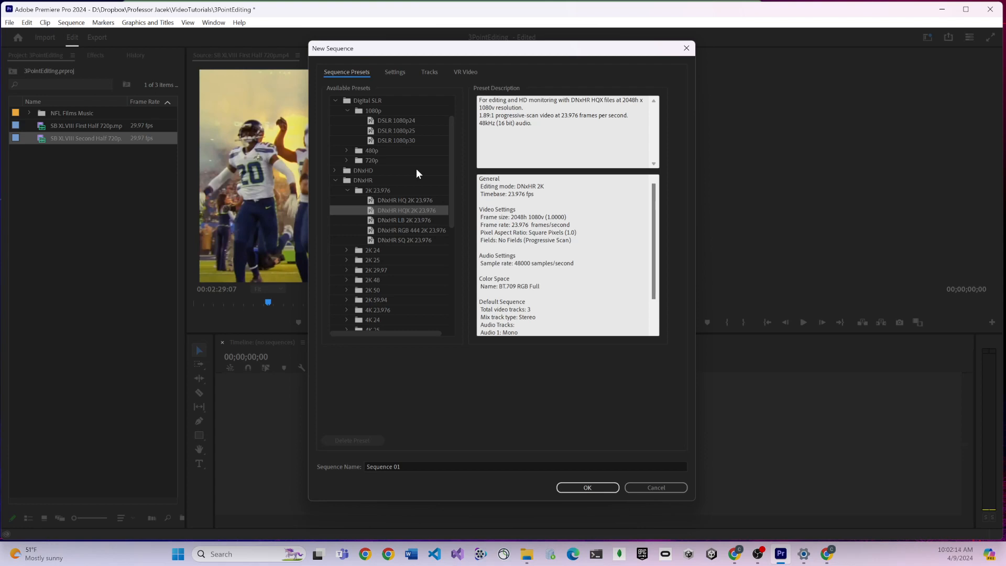
scroll(588, 216, "down", 2)
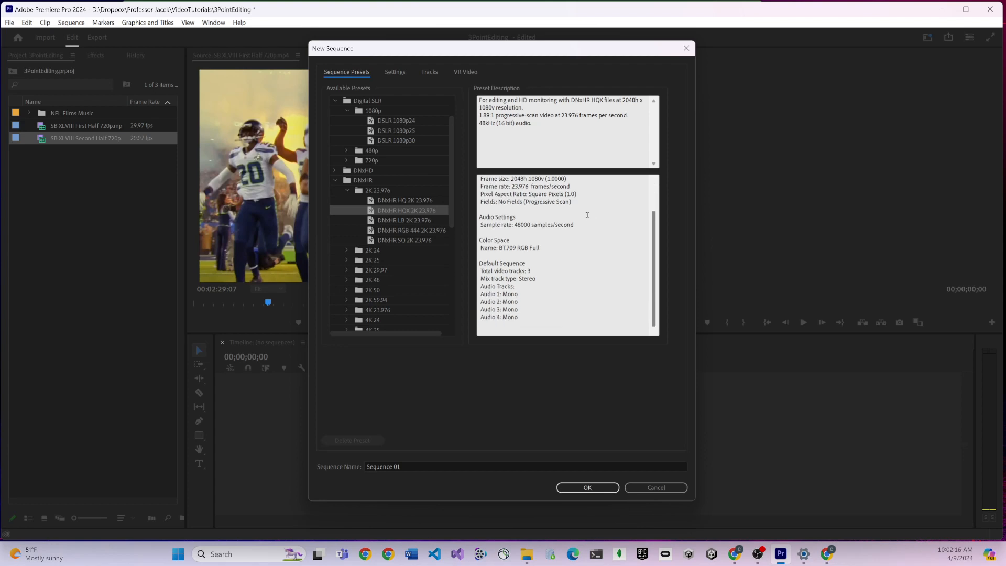
scroll(588, 216, "up", 2)
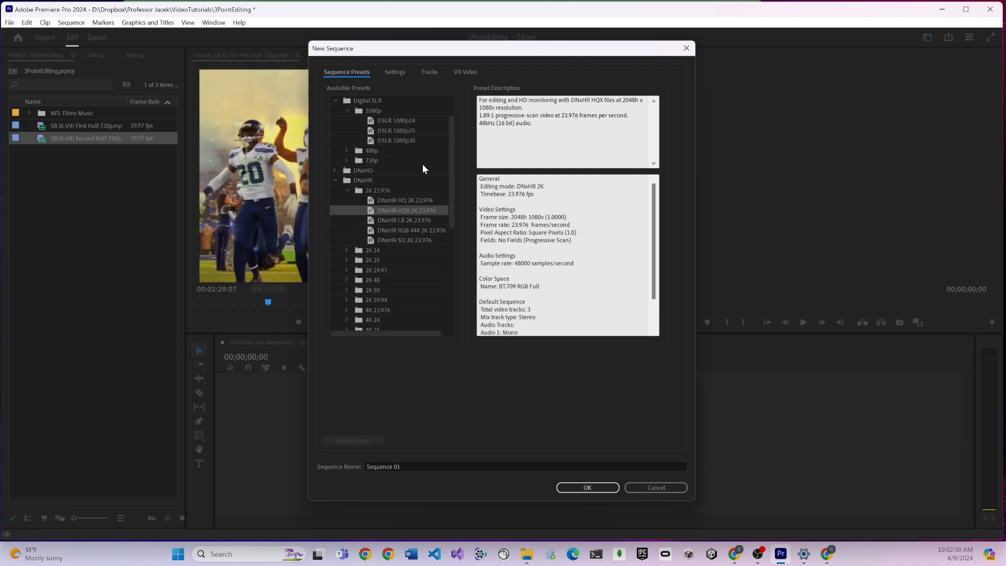
- Collapse the Digital SLR and DNxHR preset groups and dismiss the new sequence setup without creating one
scroll(422, 168, "up", 3)
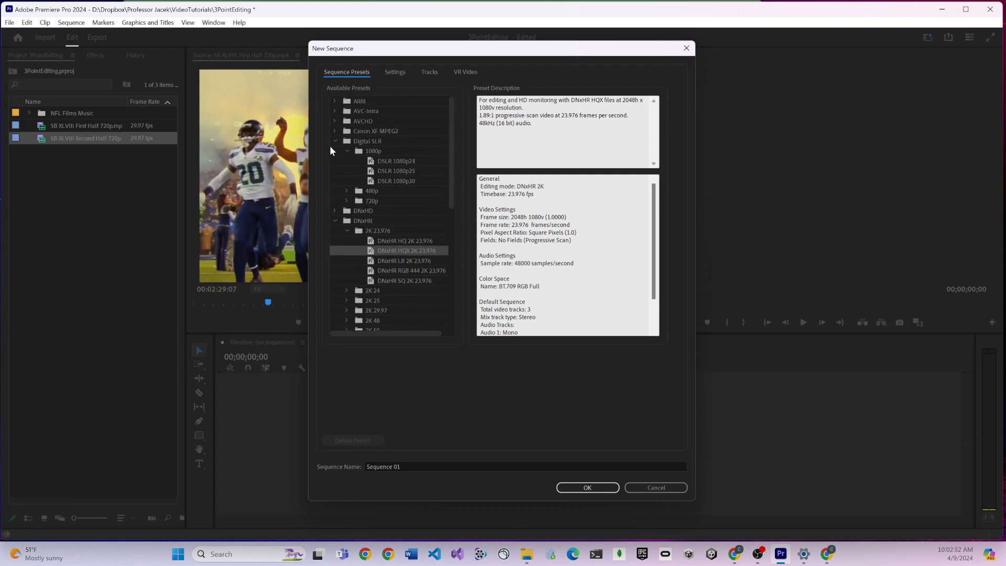
left_click(335, 141)
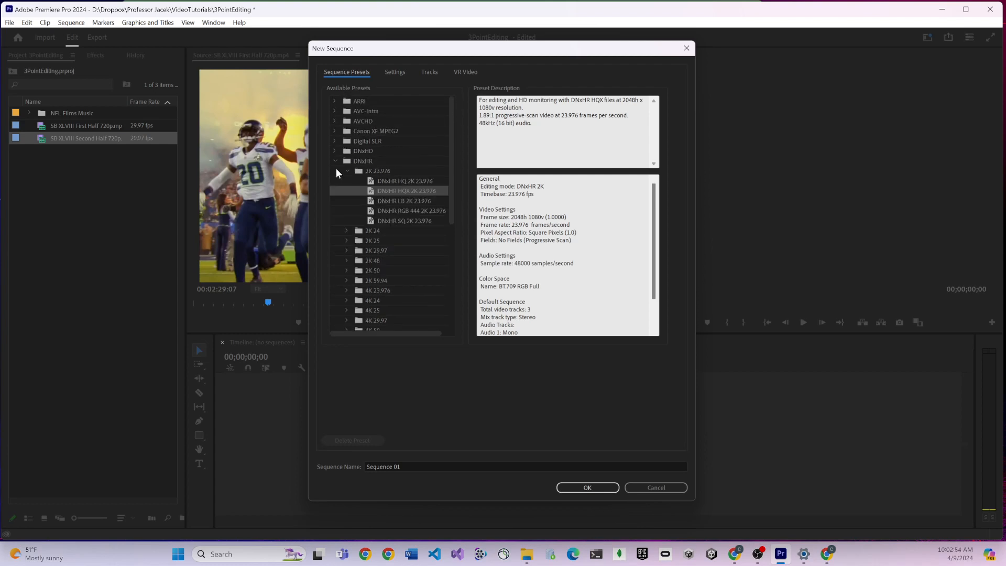
left_click(335, 161)
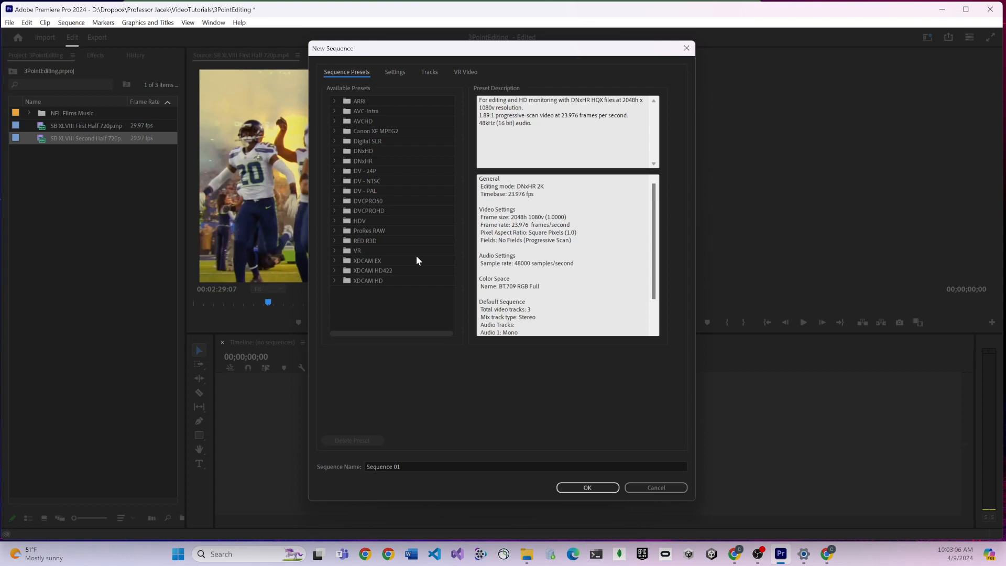
left_click(687, 50)
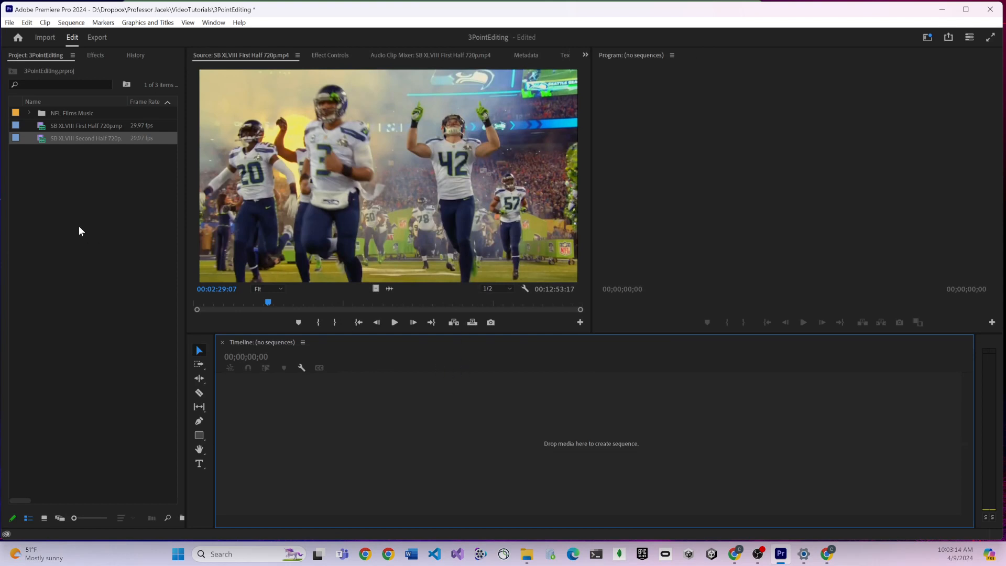
- Create a sequence by placing the SB XLVIII First Half 720p clip in the empty timeline, and undo it
left_click(40, 128)
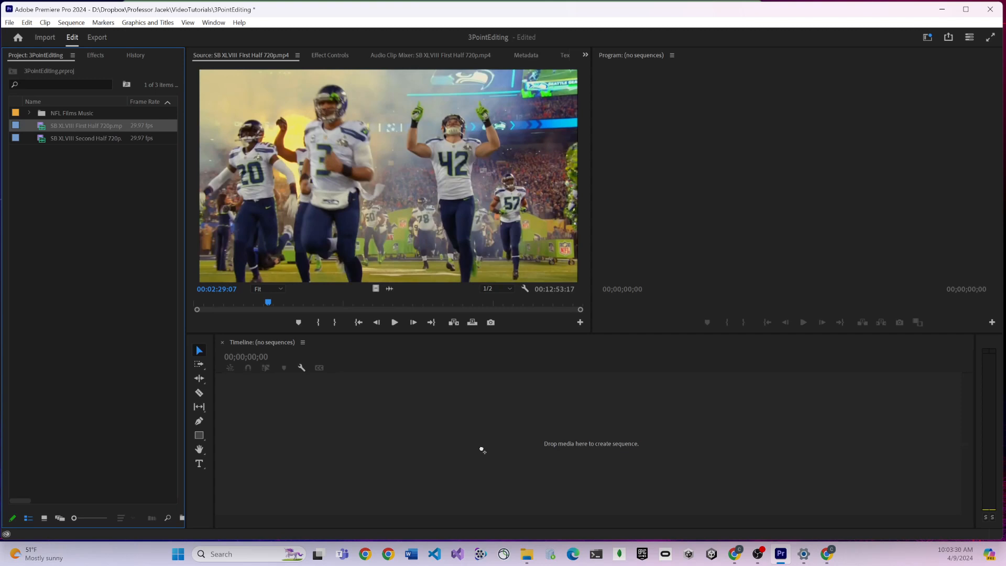
left_click_drag(482, 450, 482, 449)
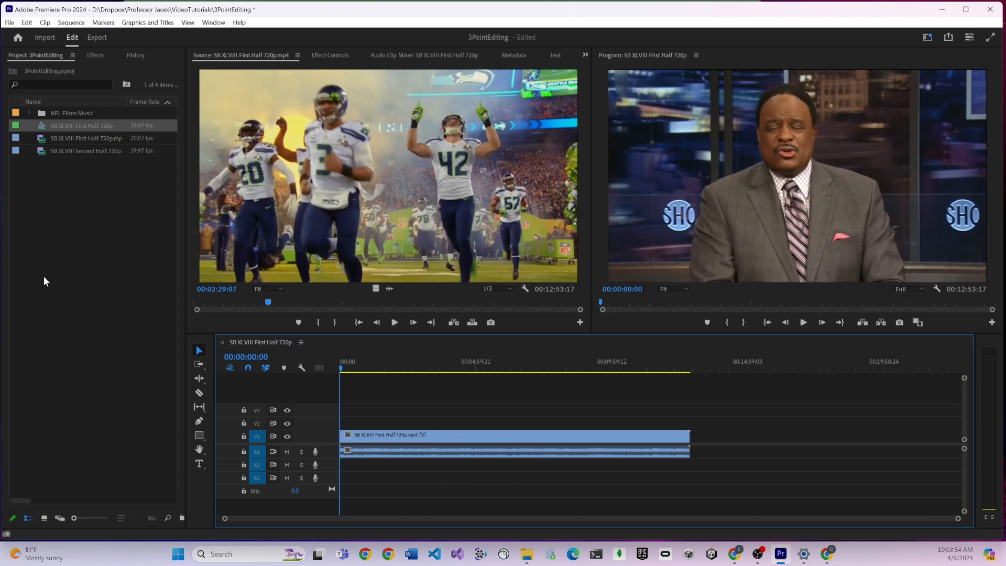
key("ctrl+z")
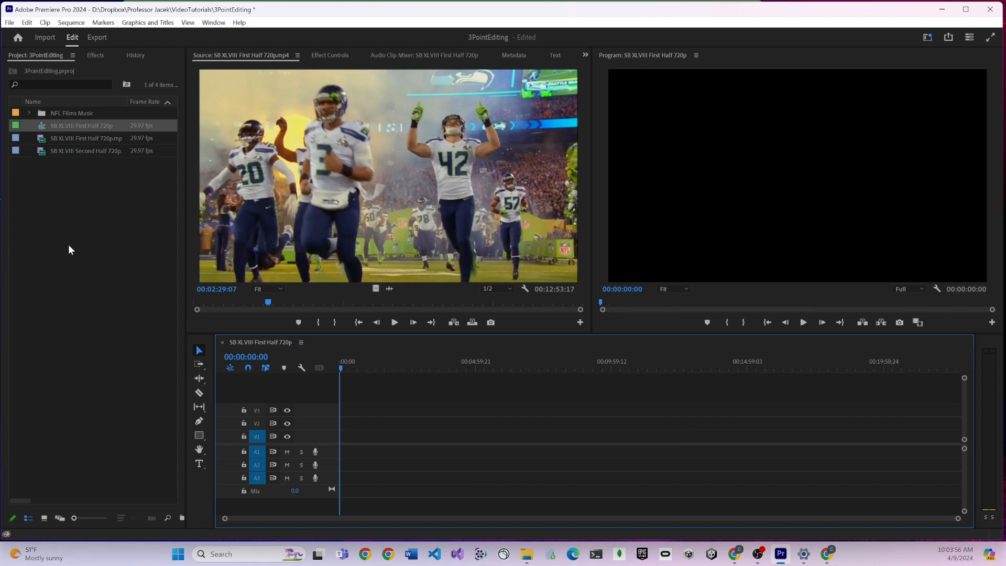
key("ctrl+z")
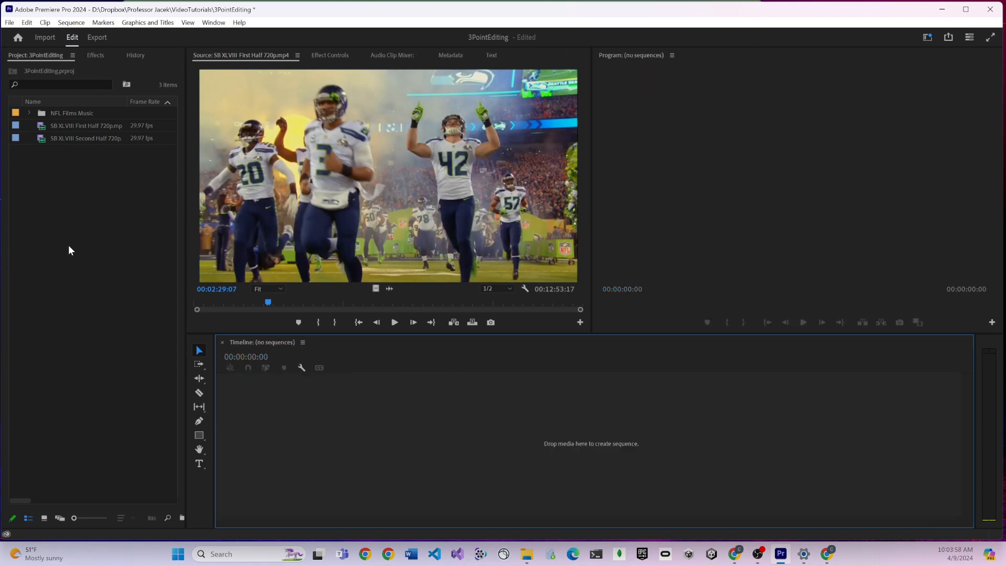
- Create a sequence with New Sequence From Clip on the SB XLVIII First Half 720p clip, and remove it again
right_click(45, 128)
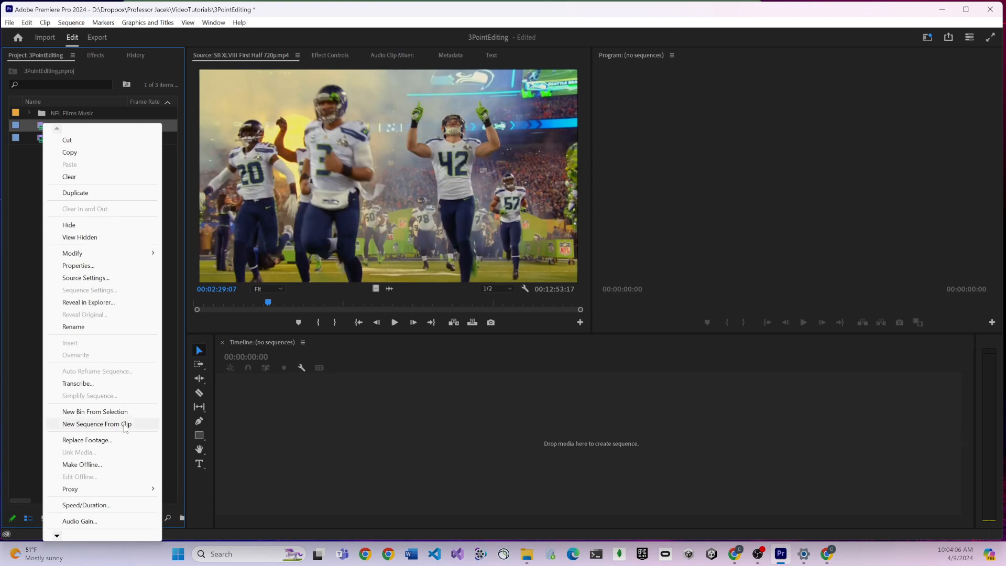
left_click(125, 427)
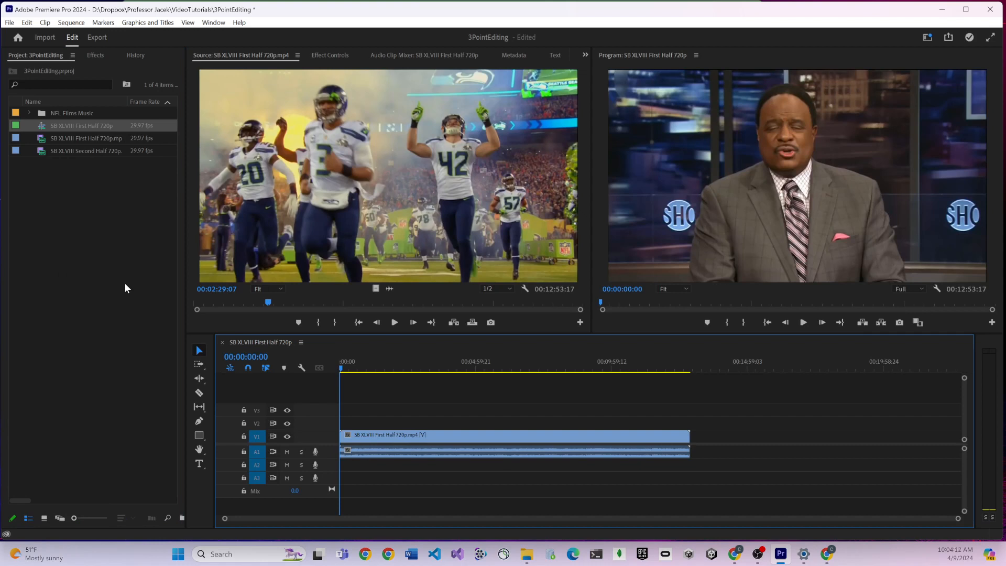
key("Delete")
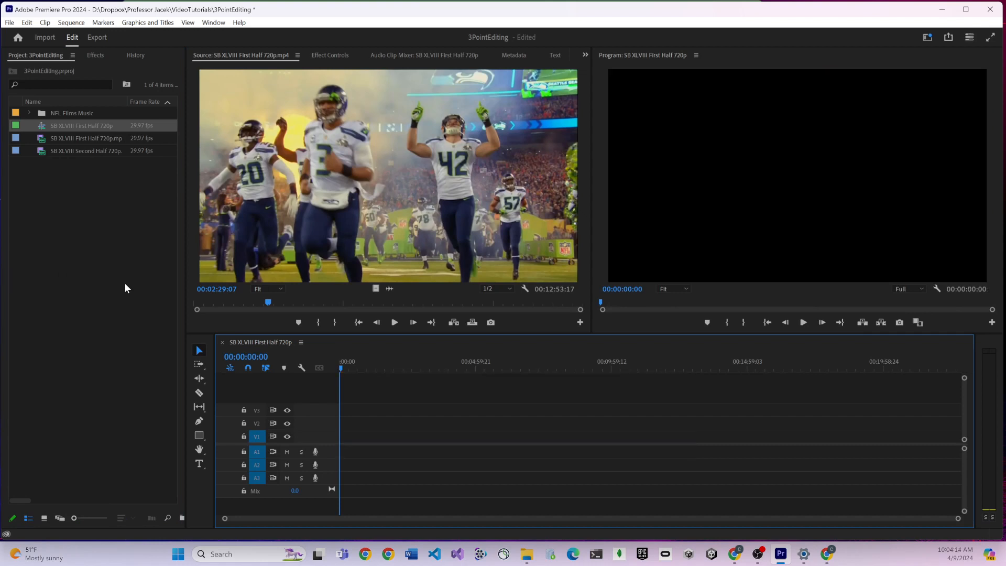
key("Delete")
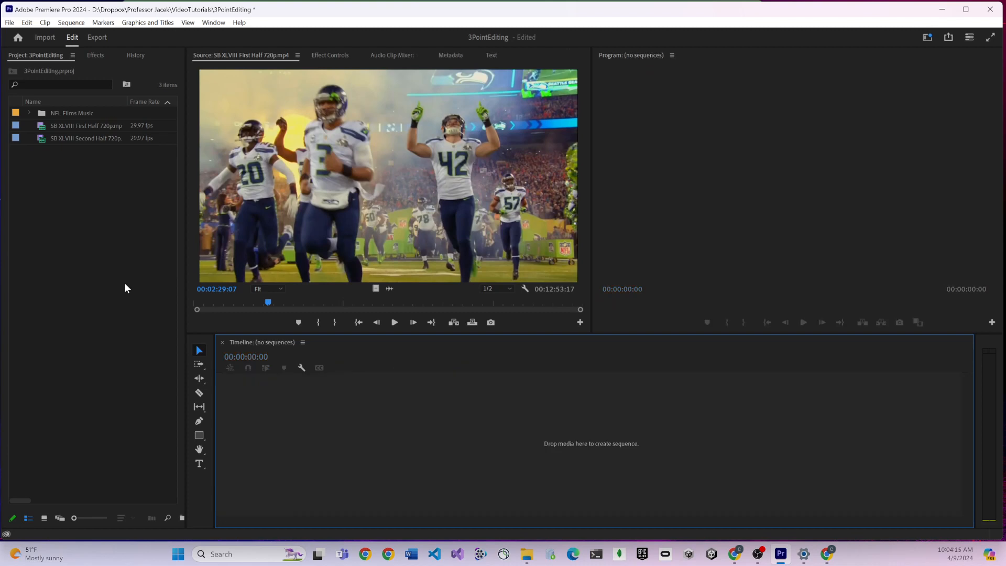
- Place the SB XLVIII First Half 720p clip in the empty timeline to create a sequence matching its settings
left_click(41, 127)
left_click_drag(127, 207, 302, 433)
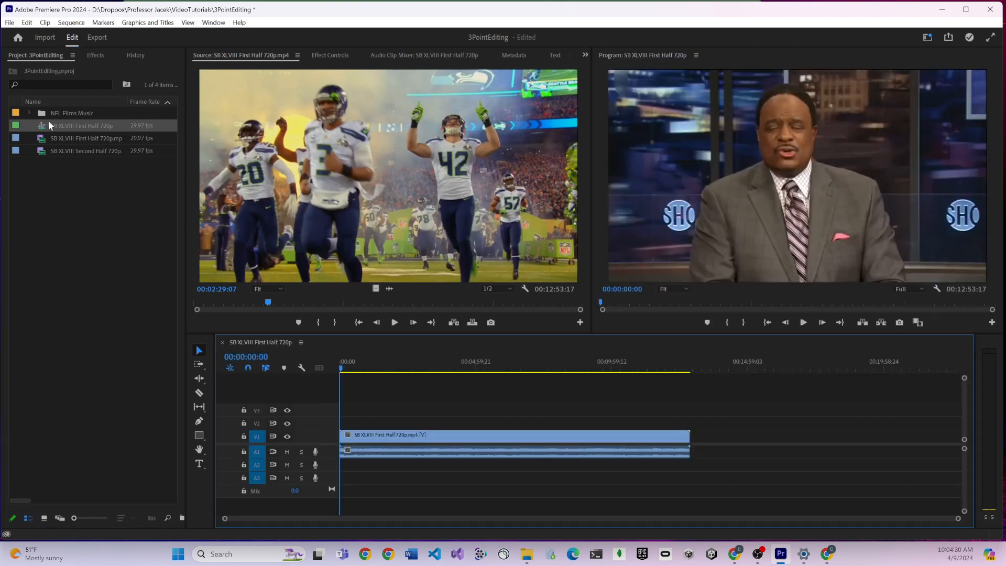
mouse_move(93, 128)
left_click(52, 140)
left_click(53, 139)
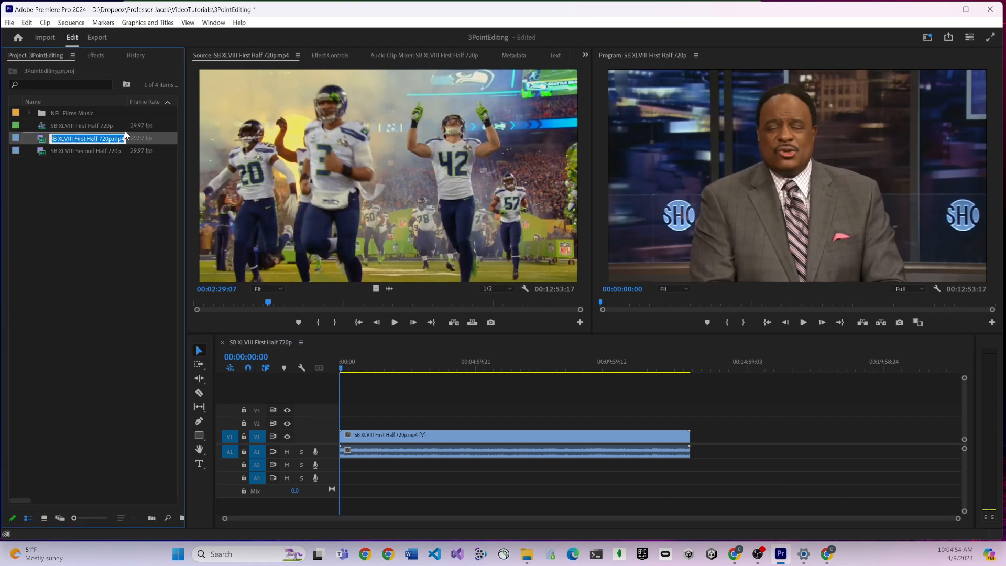
left_click(43, 141)
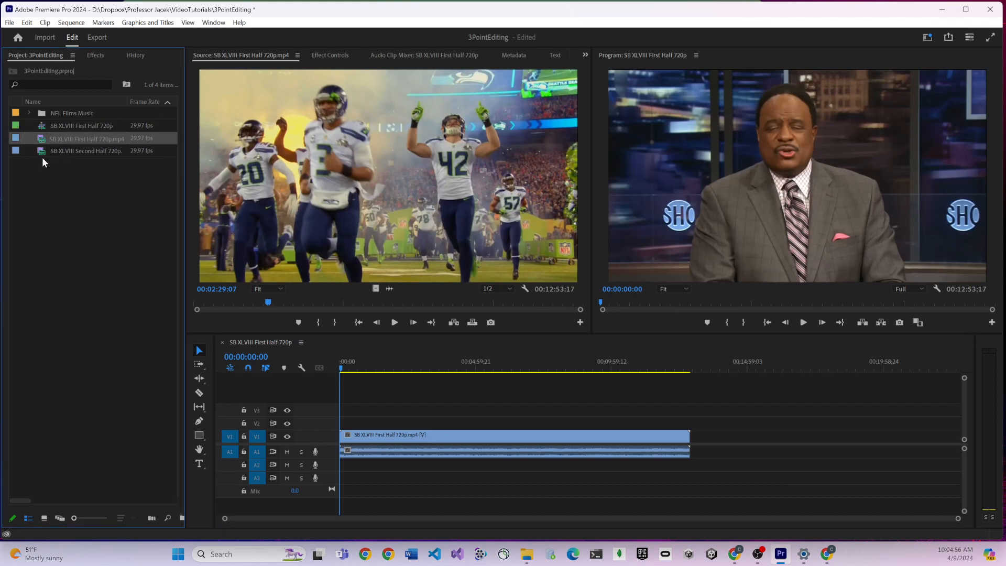
- Open the SB XLVIII Second Half 720p clip in the Source Monitor
left_click(42, 152)
left_click(295, 166)
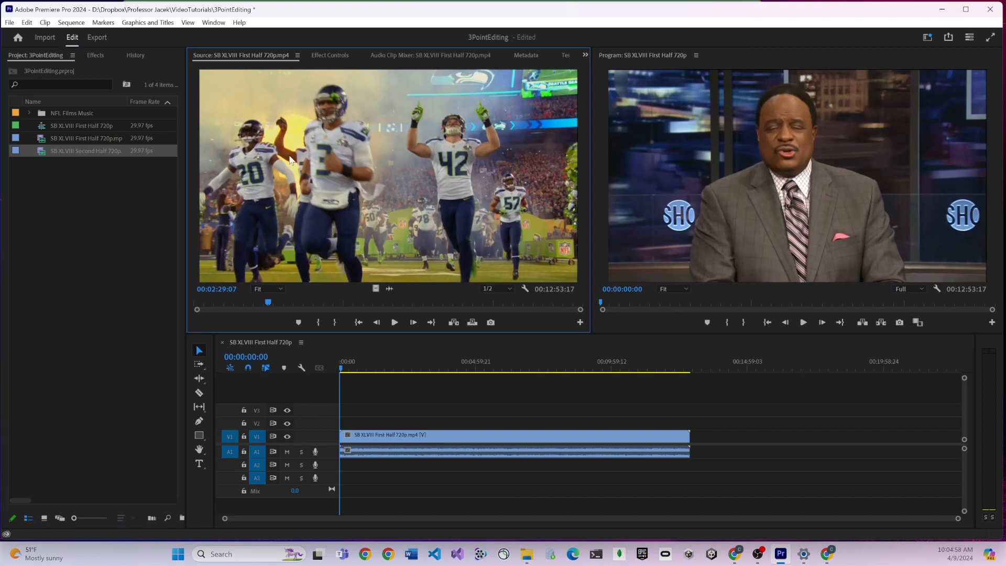
double_click(44, 151)
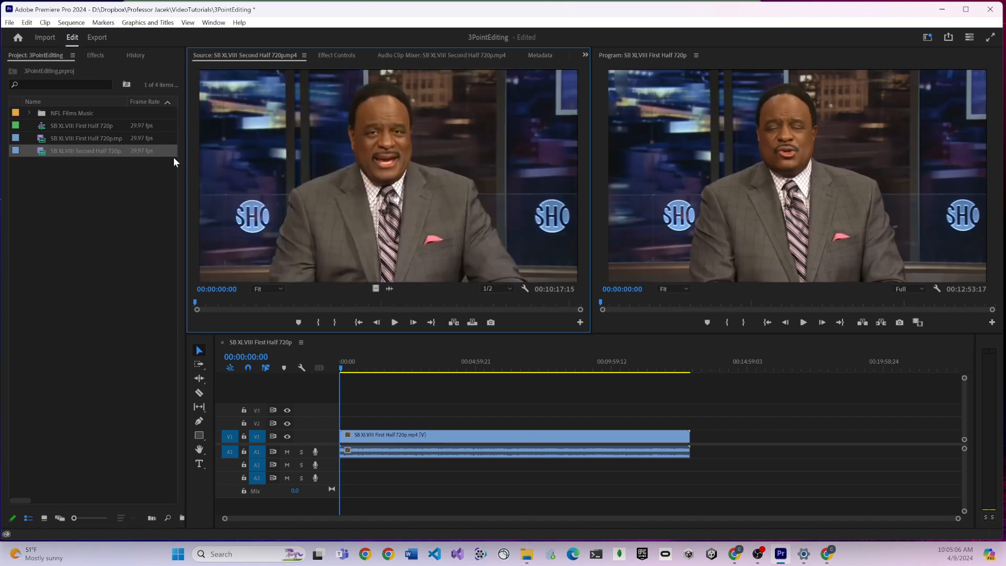
- Delete the SB XLVIII First Half 720p clip from the sequence, leaving the timeline empty
left_click(61, 127)
left_click(196, 345)
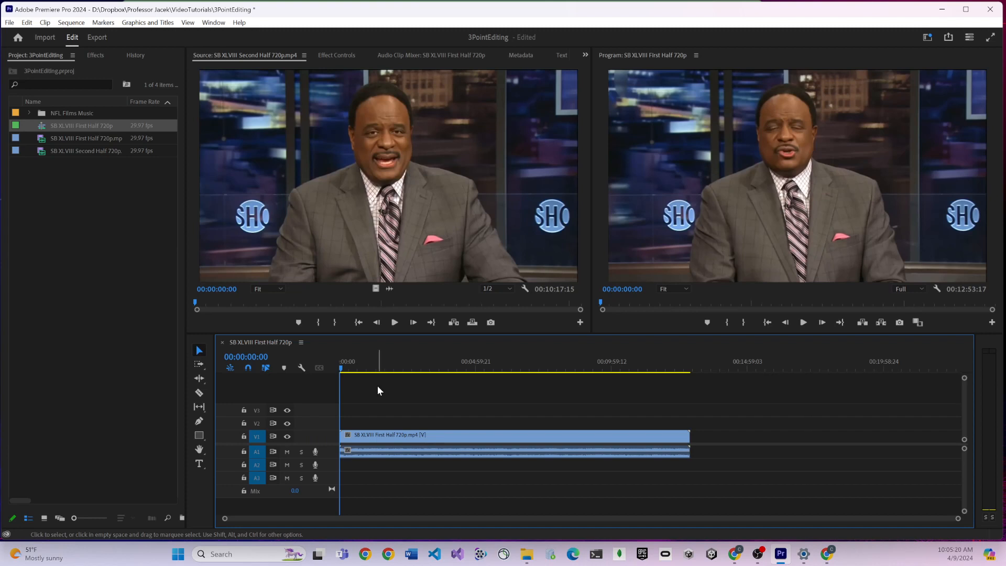
left_click_drag(346, 368, 517, 377)
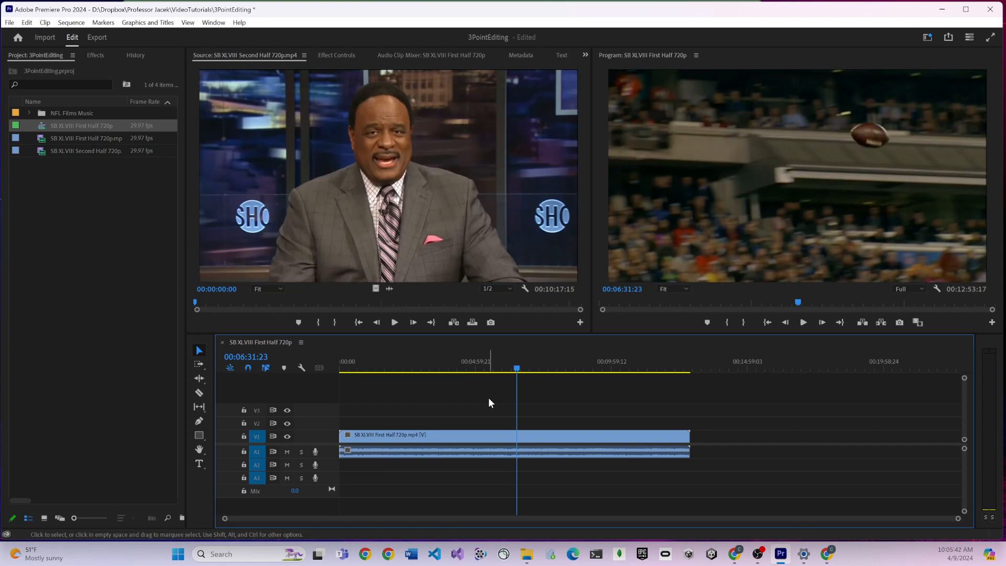
left_click(490, 434)
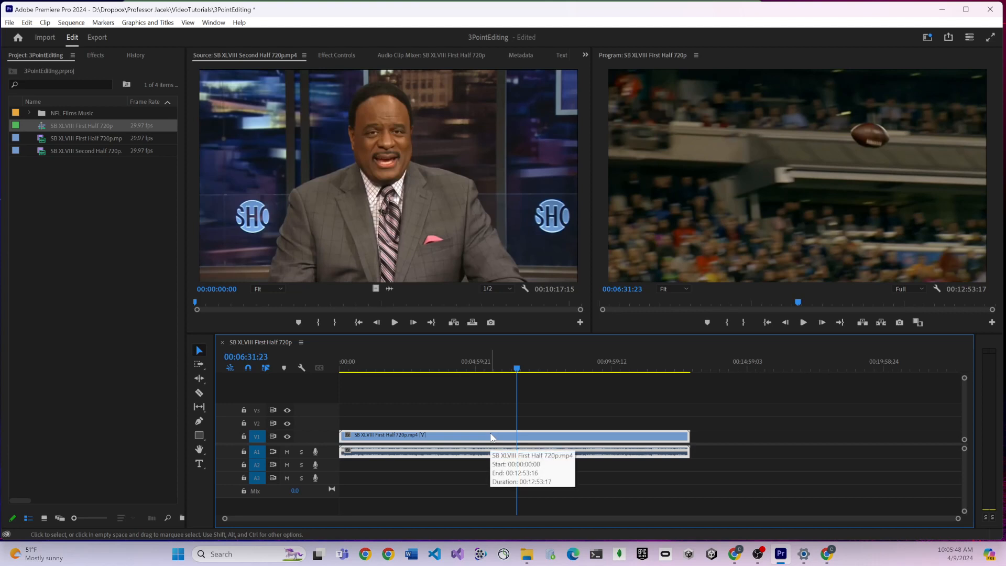
key("Delete")
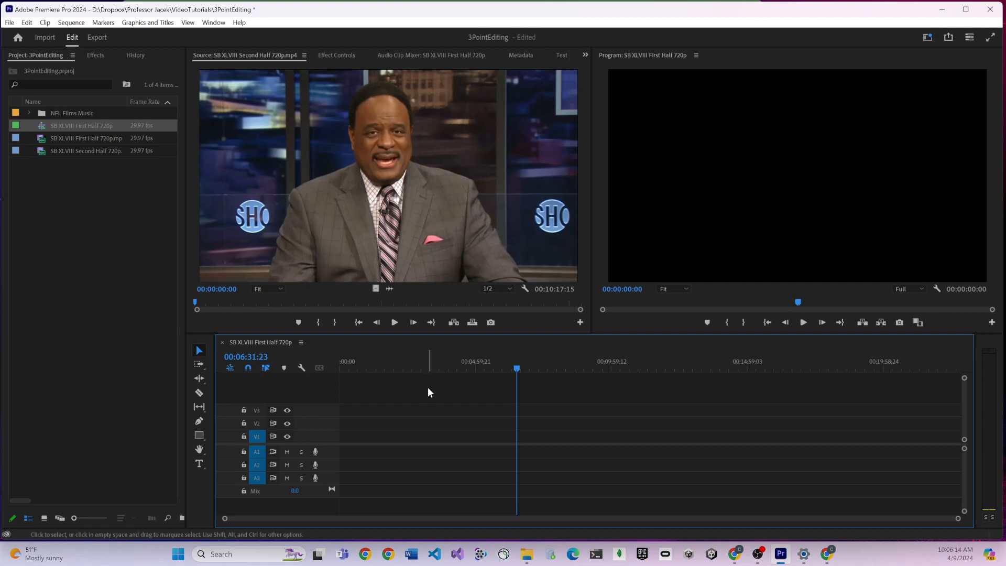
right_click(57, 139)
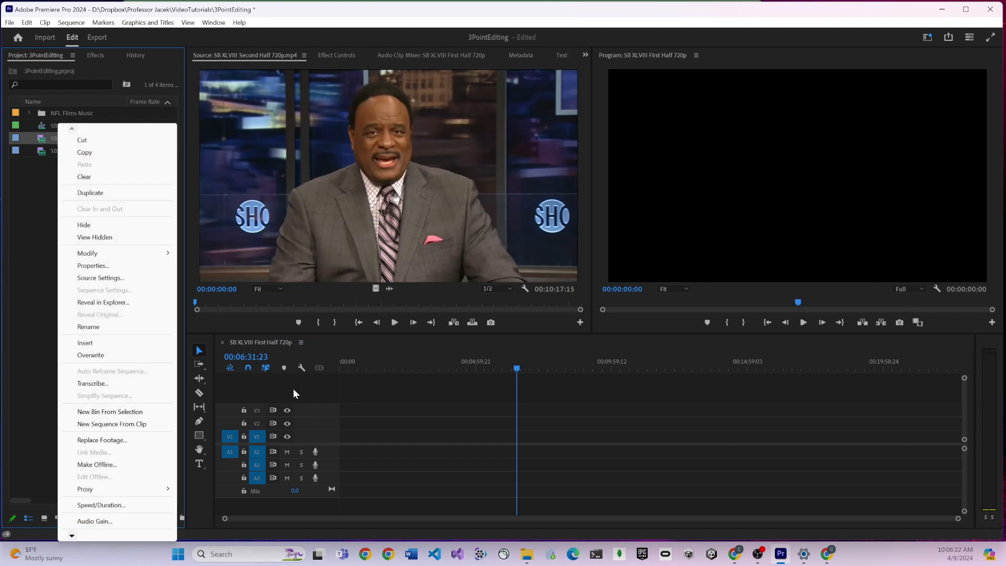
left_click(41, 404)
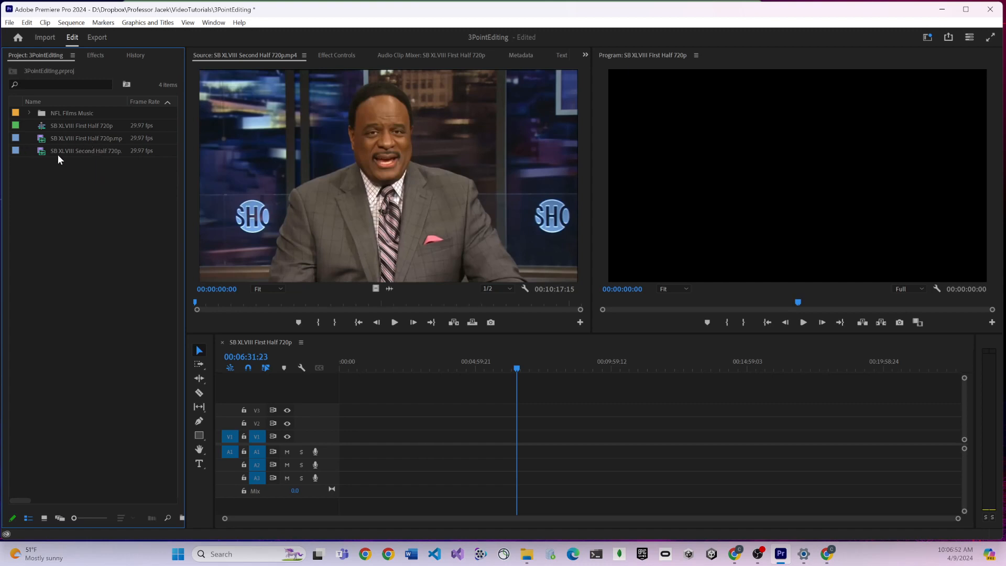
- Rename the SB XLVIII First Half 720p sequence as 3PointVideo and move its playhead to about 00:04:20:01
left_click(74, 128)
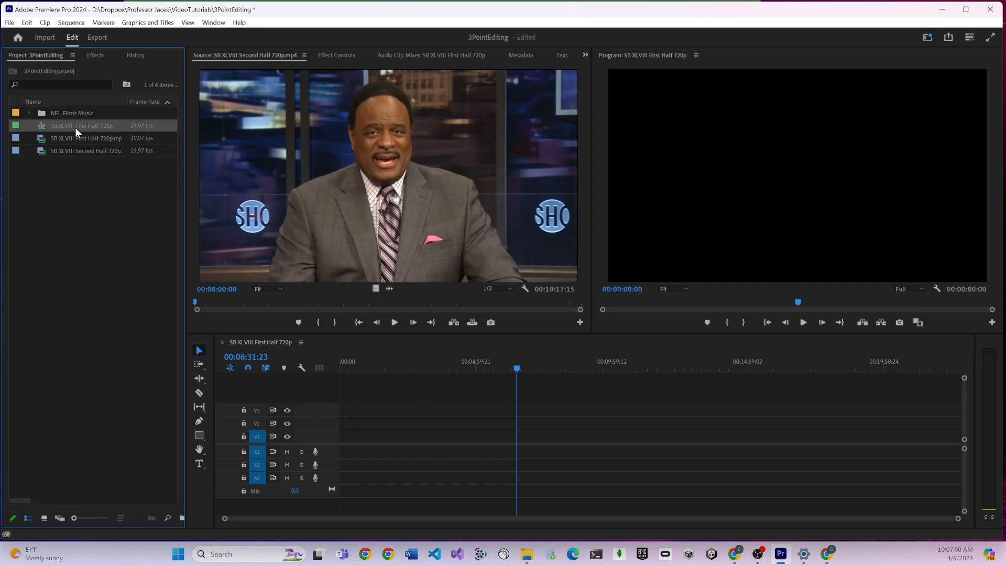
left_click(74, 128)
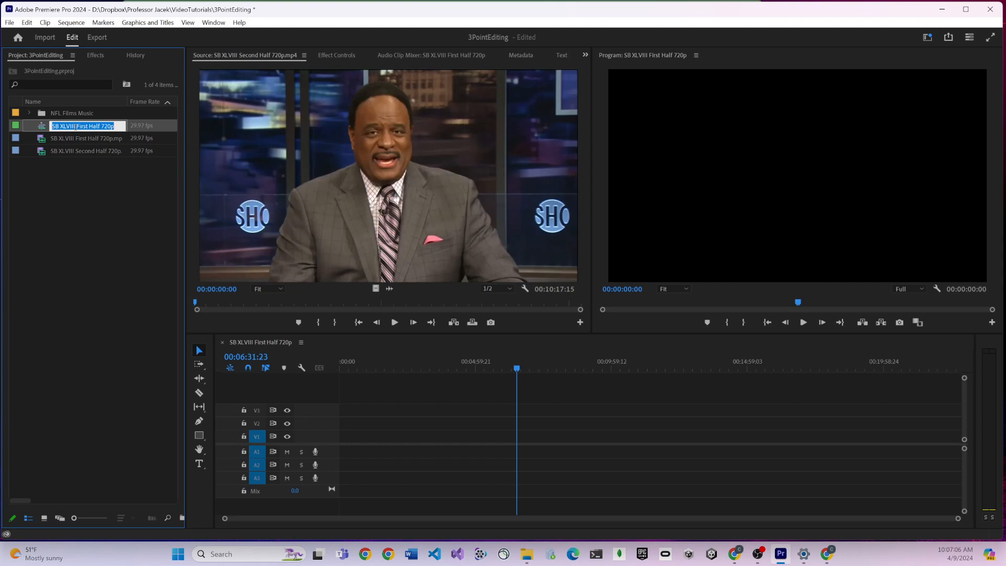
type("#")
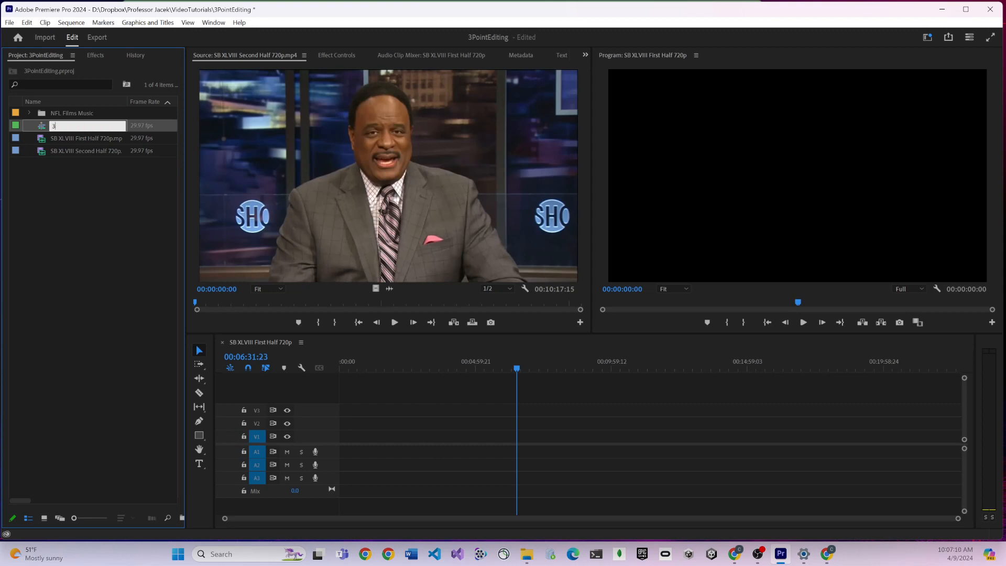
type("ointVideo")
key("Return")
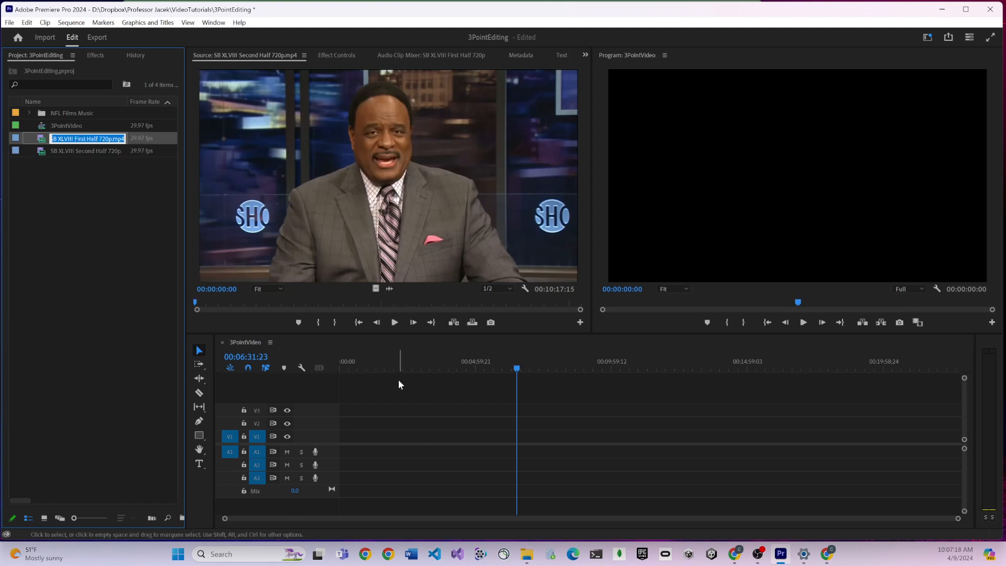
left_click(371, 354)
left_click_drag(370, 353, 458, 378)
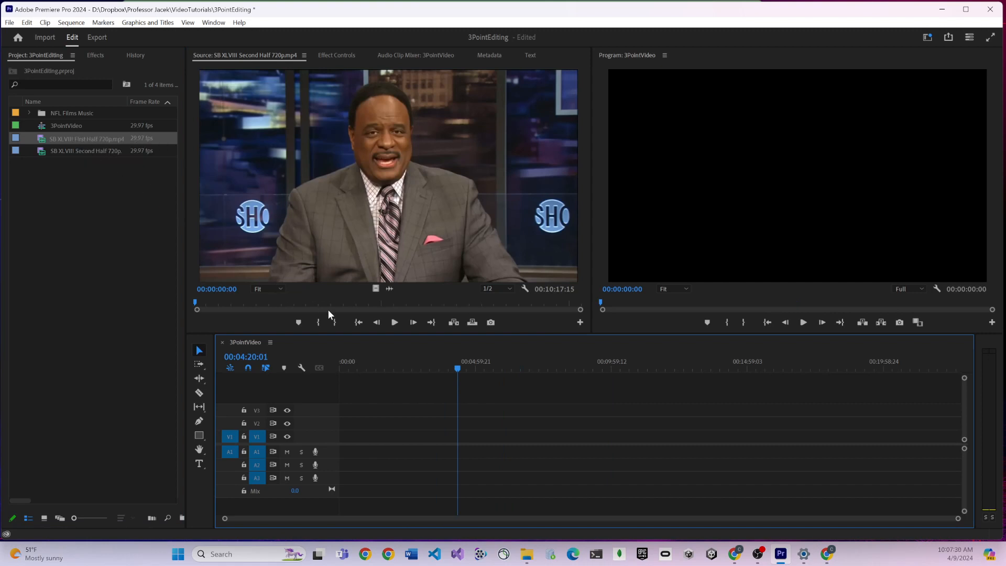
- Open 03.33 Francos's Grab.aif from the NFL Films Music bin in the Source Monitor and play its opening seconds
left_click(28, 113)
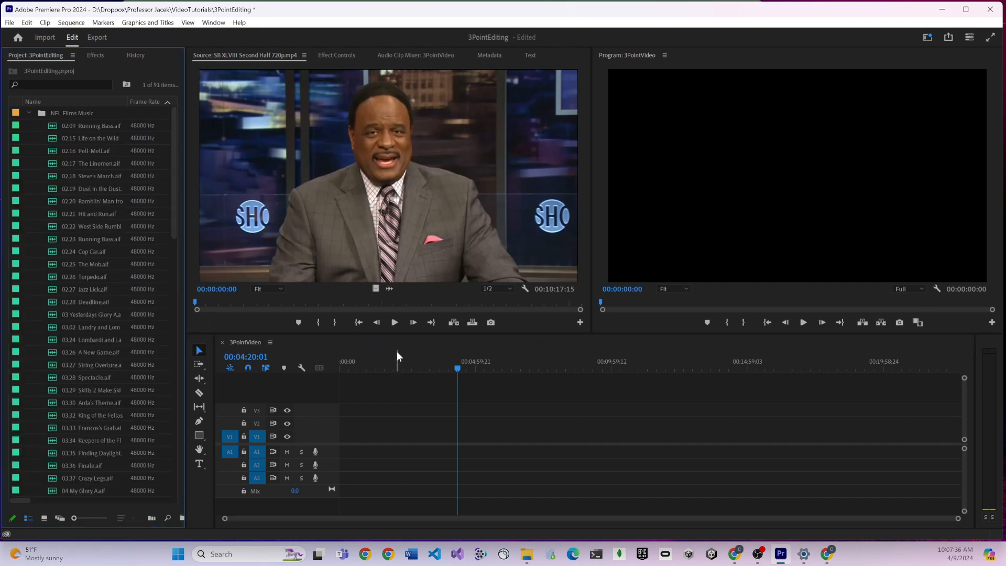
scroll(66, 210, "down", 2)
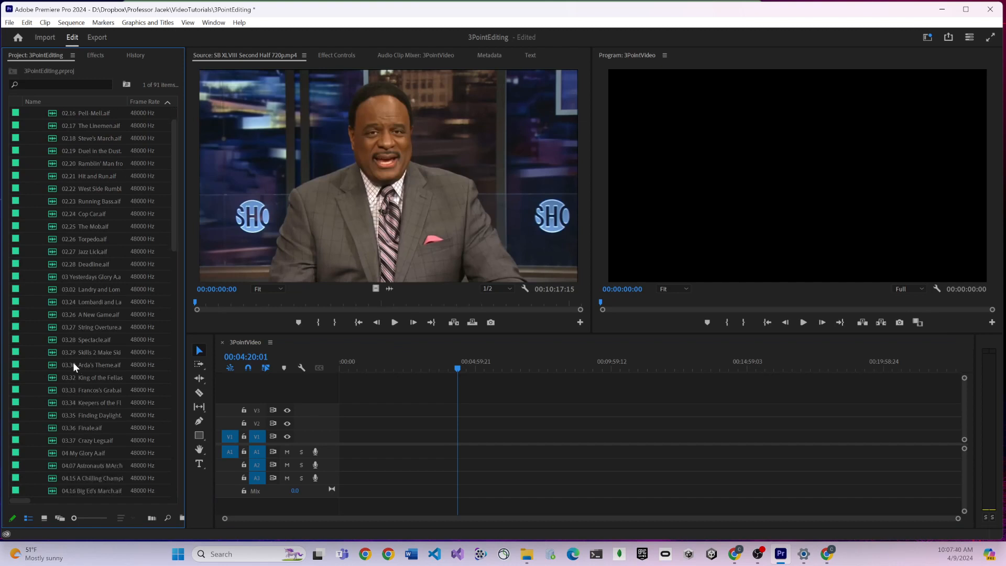
double_click(54, 390)
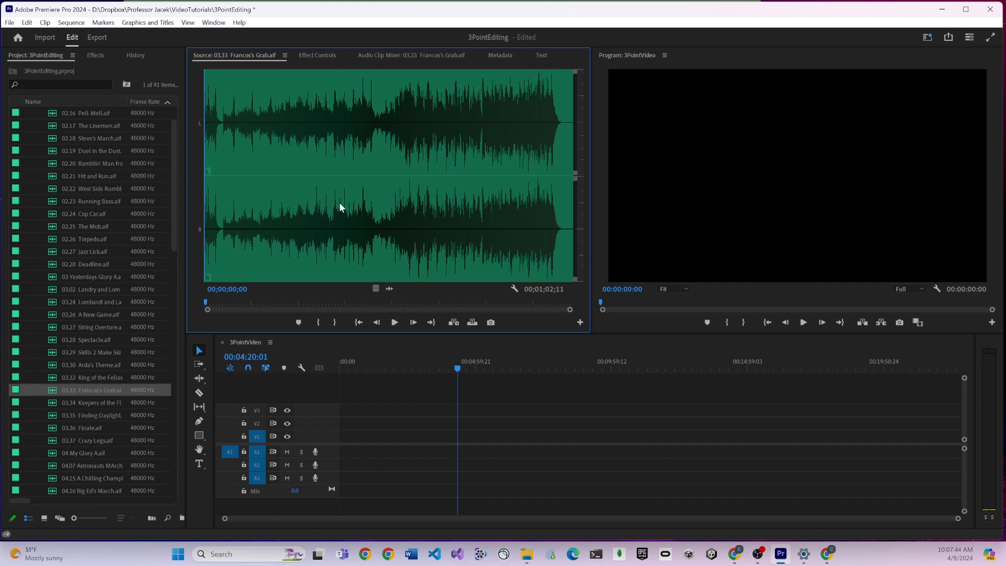
key("space")
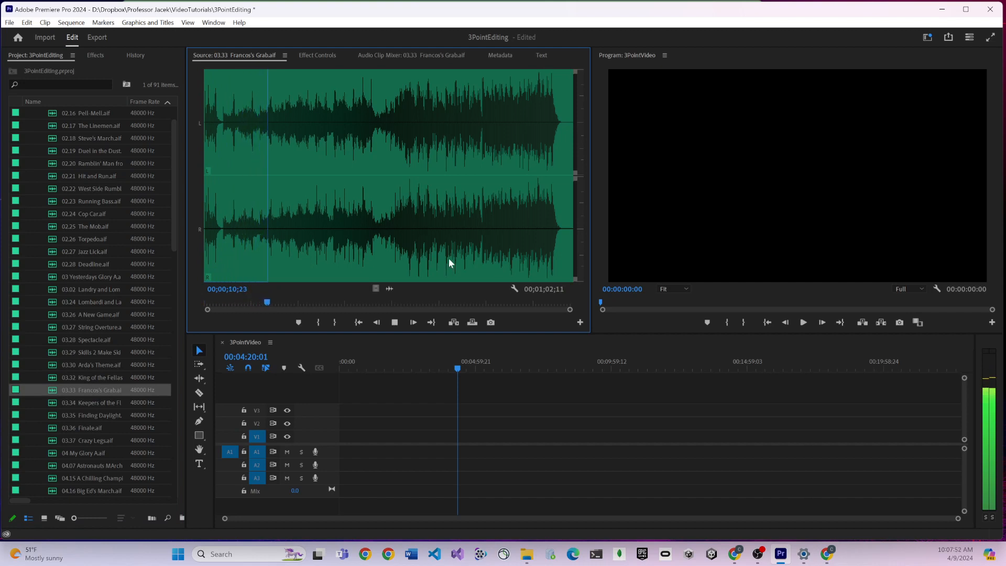
key("space")
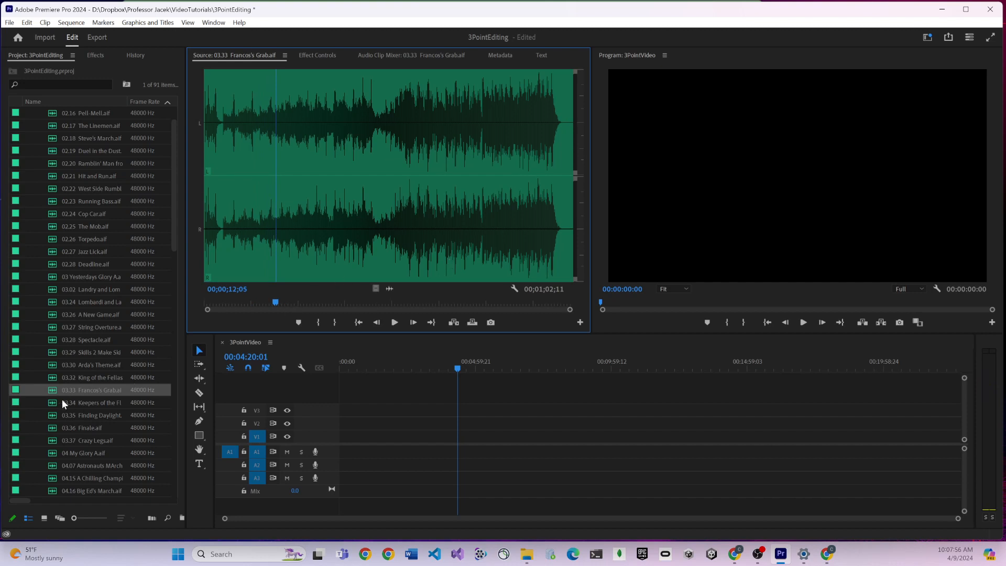
- Scrub the music track's waveform in the Source Monitor to about 00;00;27;02
left_click_drag(52, 393, 383, 426)
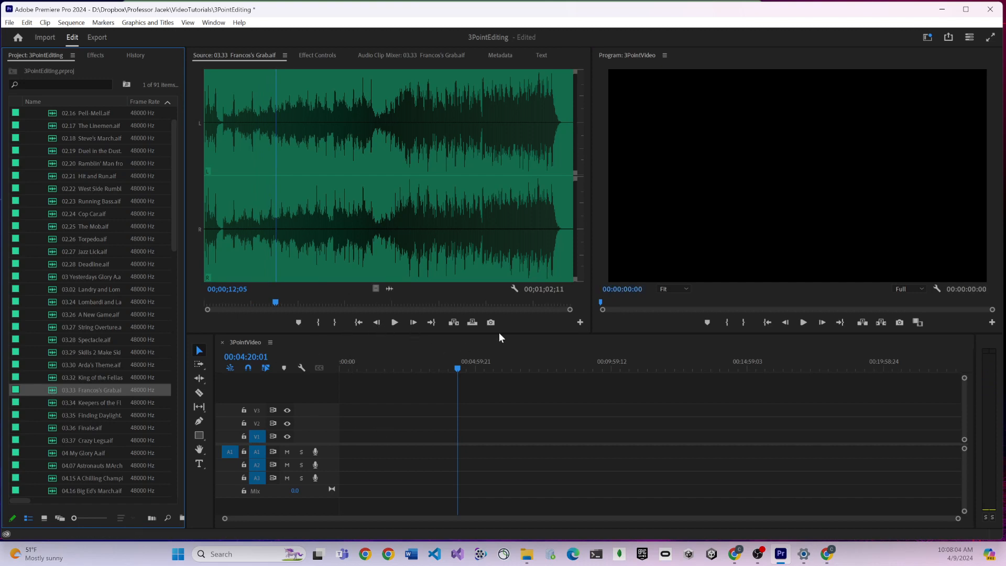
left_click_drag(554, 298, 207, 382)
left_click_drag(401, 126, 364, 164)
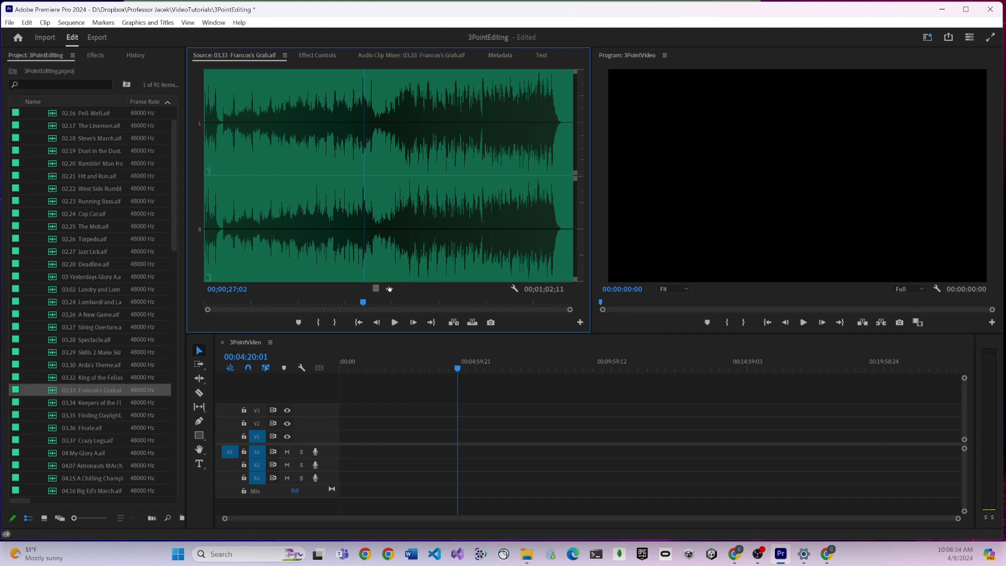
- Add the whole 03.33 Francos's Grab.aif track to the sequence at the playhead as an Overwrite edit through the Program Monitor
left_click_drag(523, 250, 502, 287)
left_click_drag(538, 230, 858, 259)
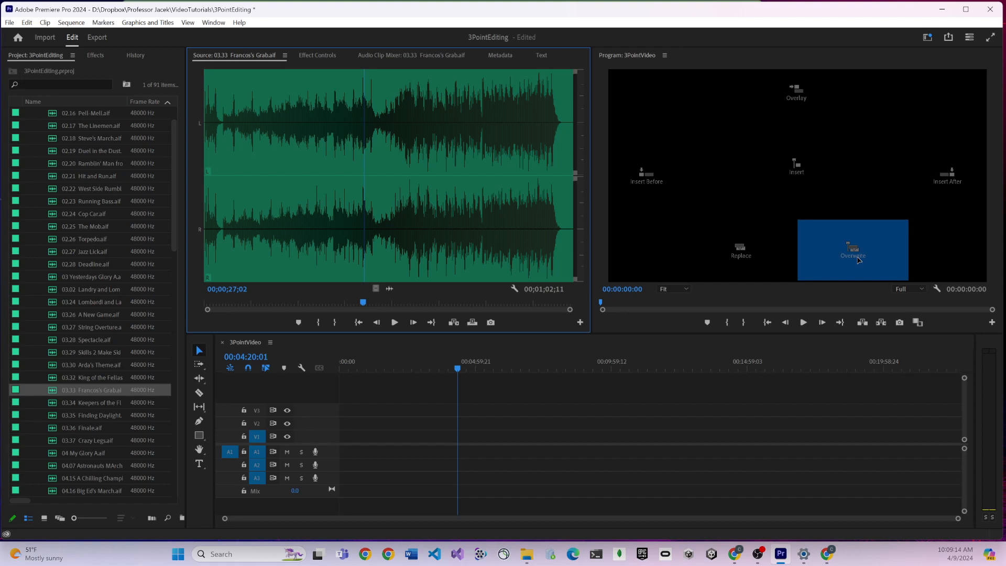
left_click_drag(858, 260, 858, 258)
left_click_drag(858, 257, 858, 255)
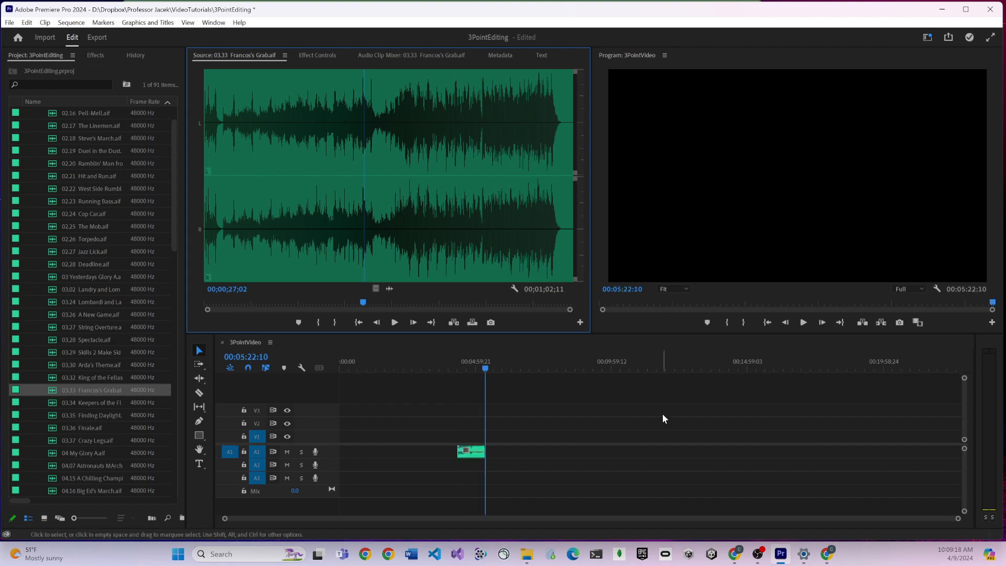
- Move the sequence playhead to about 00:04:48:28 within the music clip and zoom the timeline in and out around it
left_click_drag(467, 368, 471, 372)
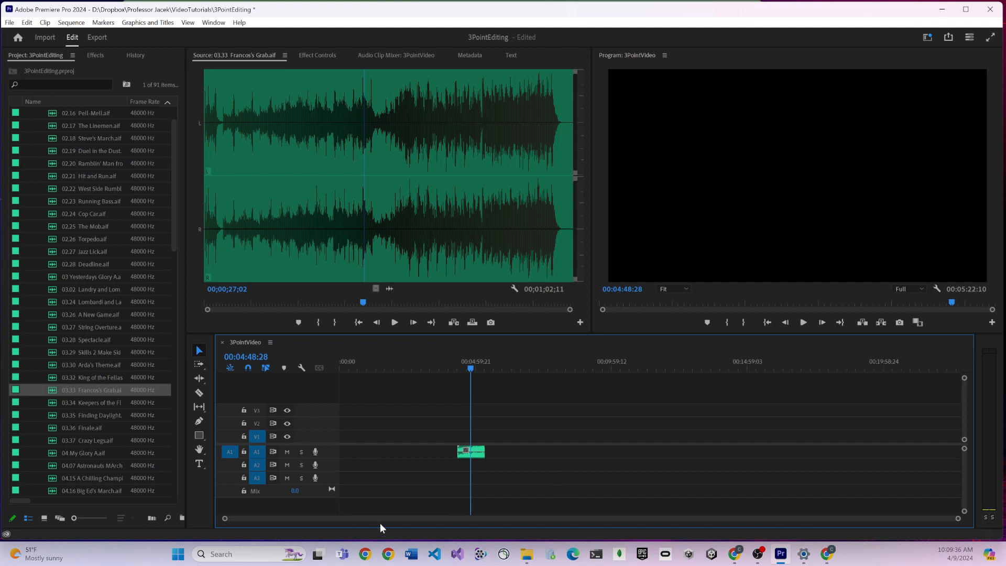
left_click_drag(226, 519, 105, 520)
key("equal")
key("equal")
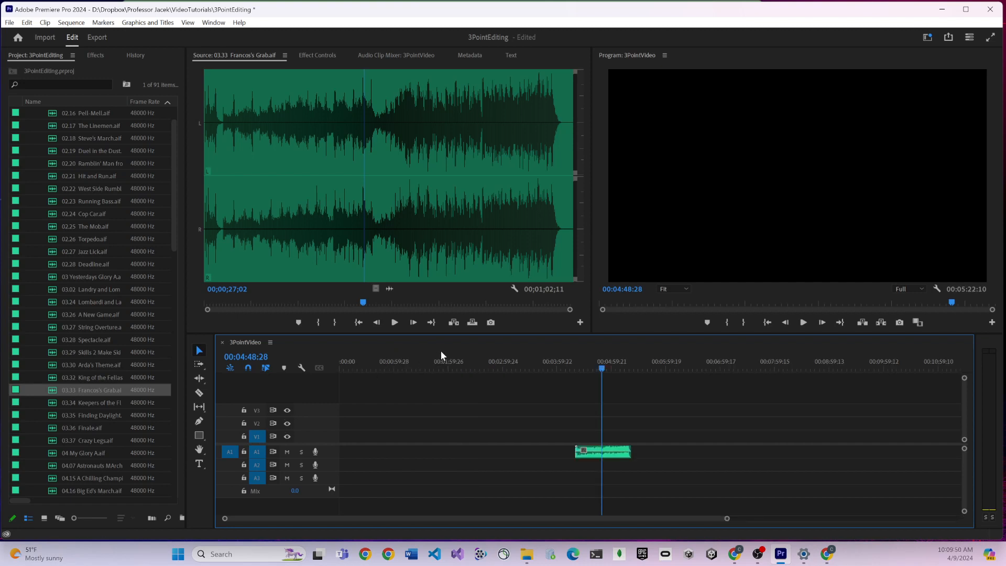
key("equal")
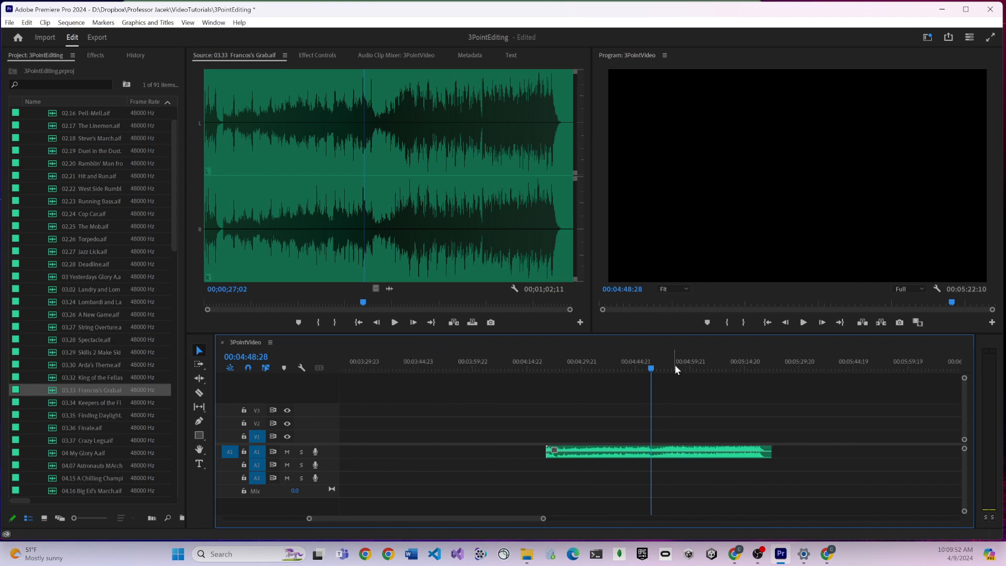
key("equal")
key("minus")
key("minus")
key("minus")
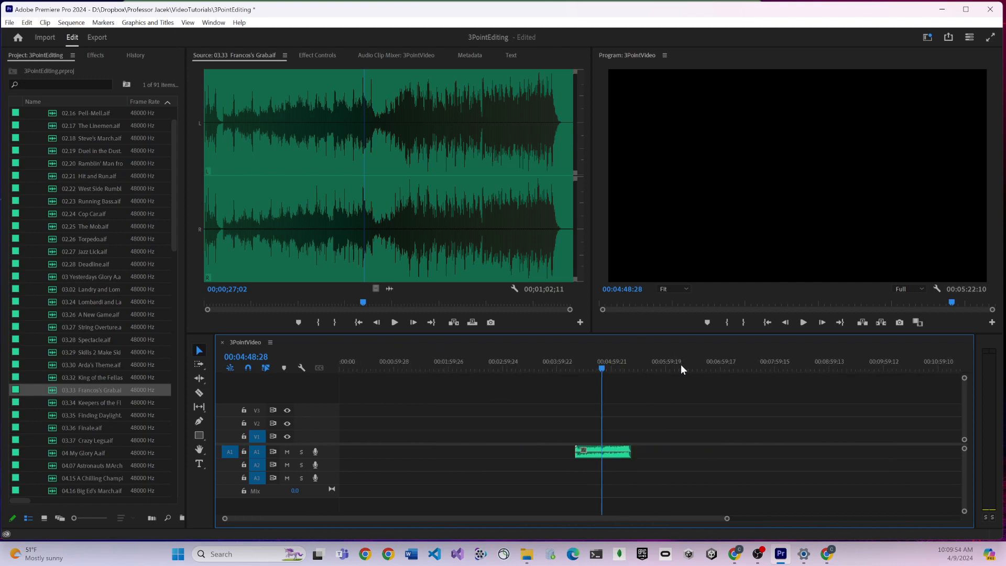
key("equal")
key("equal")
key("equal")
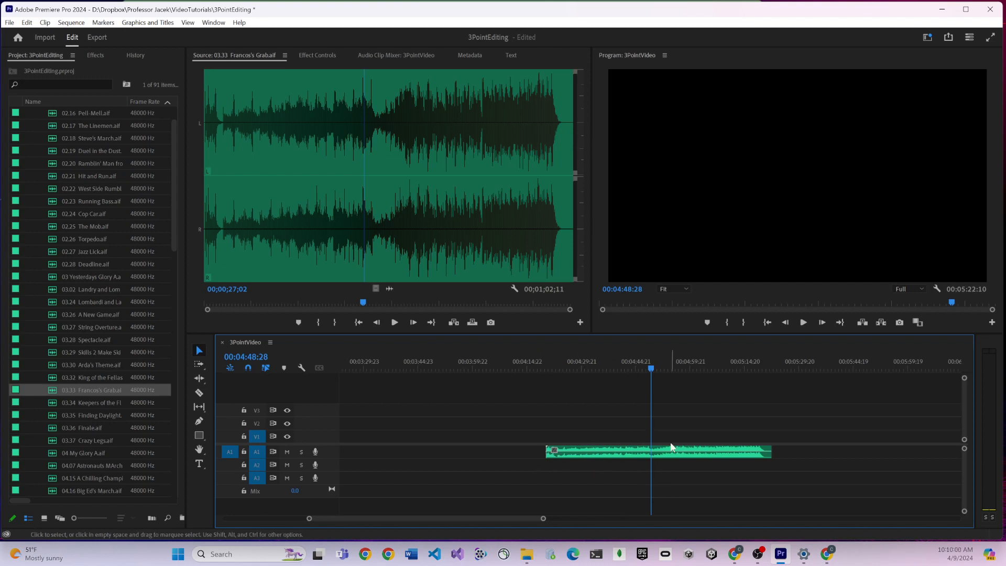
key("minus")
key("minus")
key("minus")
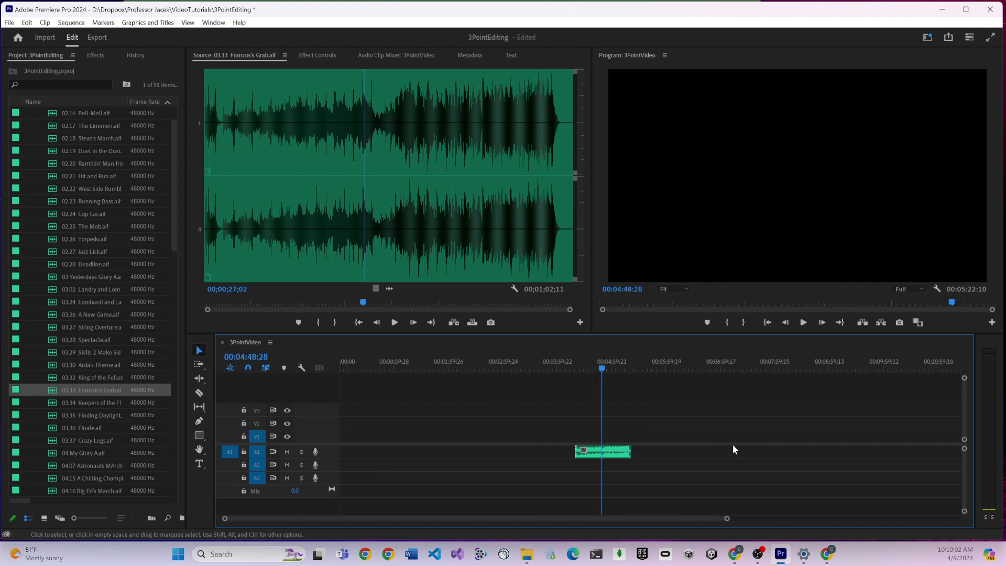
key("minus")
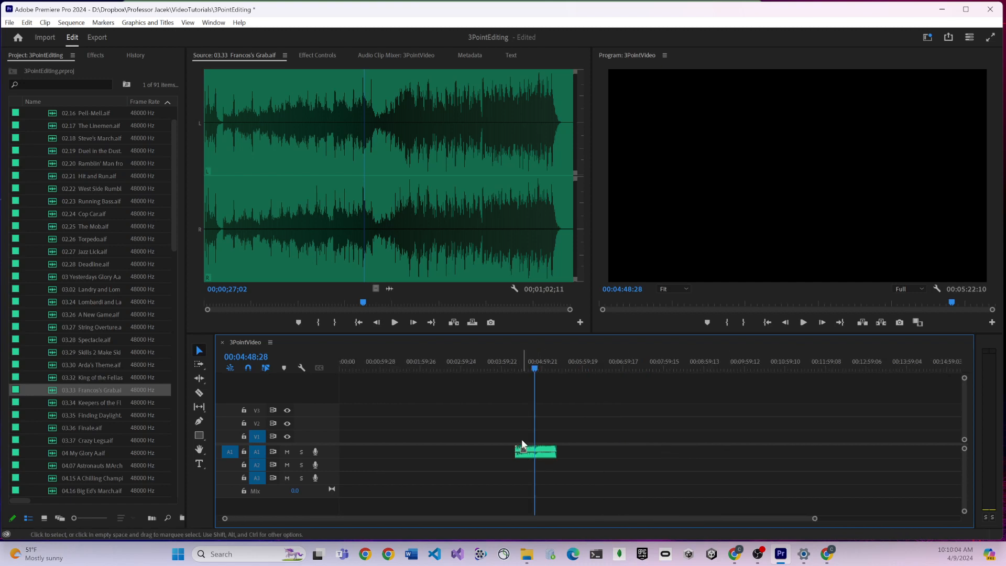
- Move the sequence playhead to about 00:04:37:00 and zoom the timeline until the whole music clip shows in closer detail
left_click(527, 366)
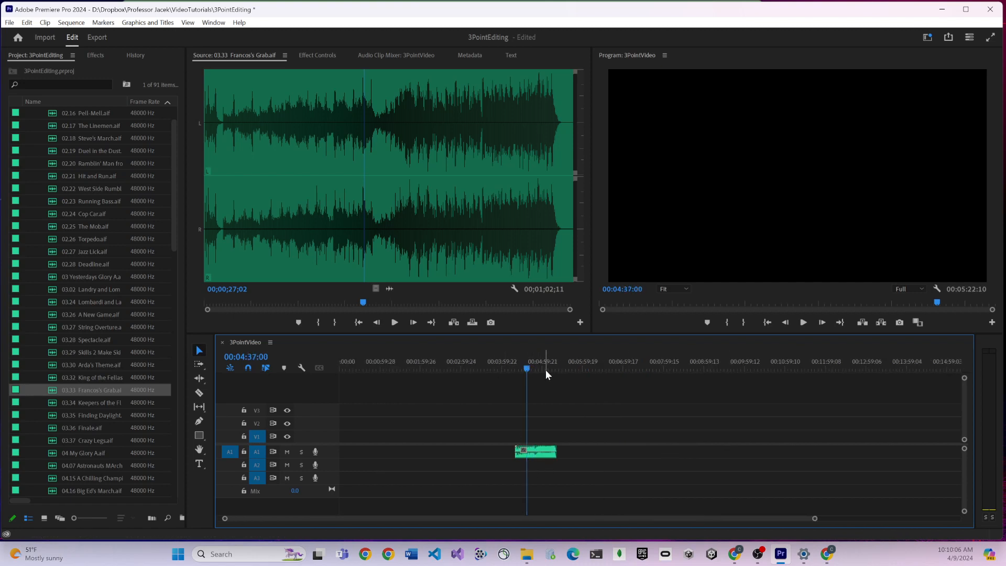
key("equal")
key("equal")
key("equal")
key("equal")
key("equal")
key("equal")
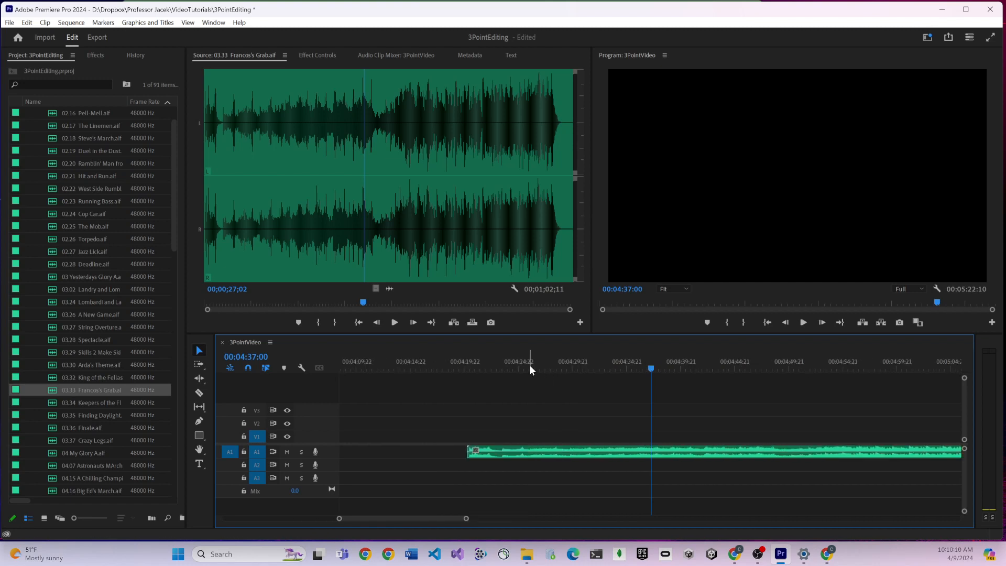
key("minus")
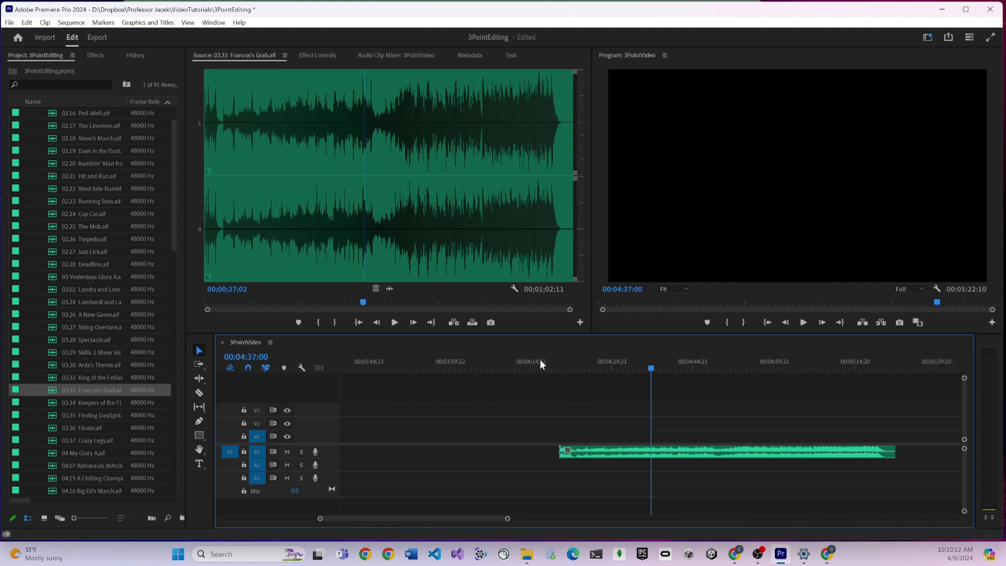
key("minus")
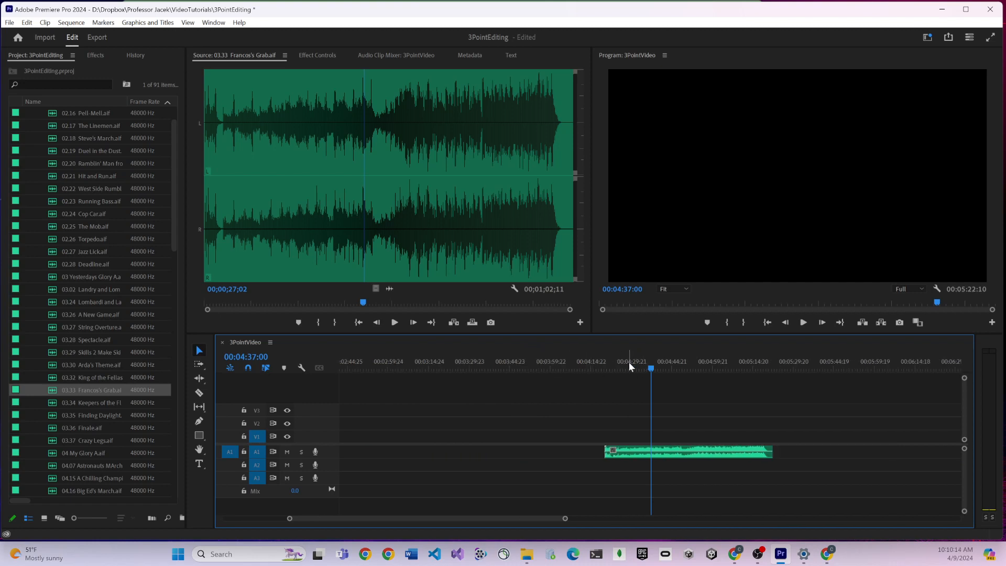
key("minus")
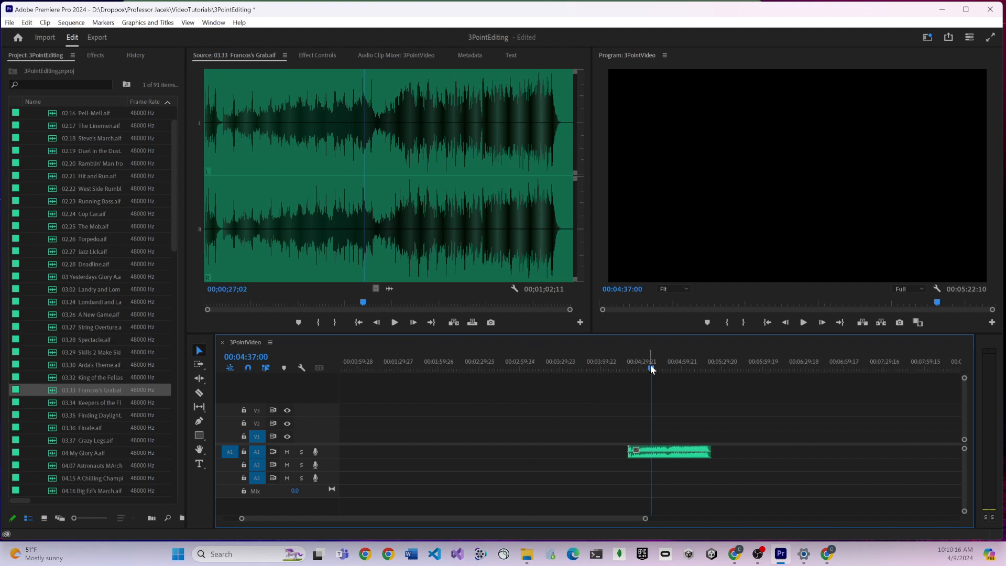
key("minus")
key("equal")
key("equal")
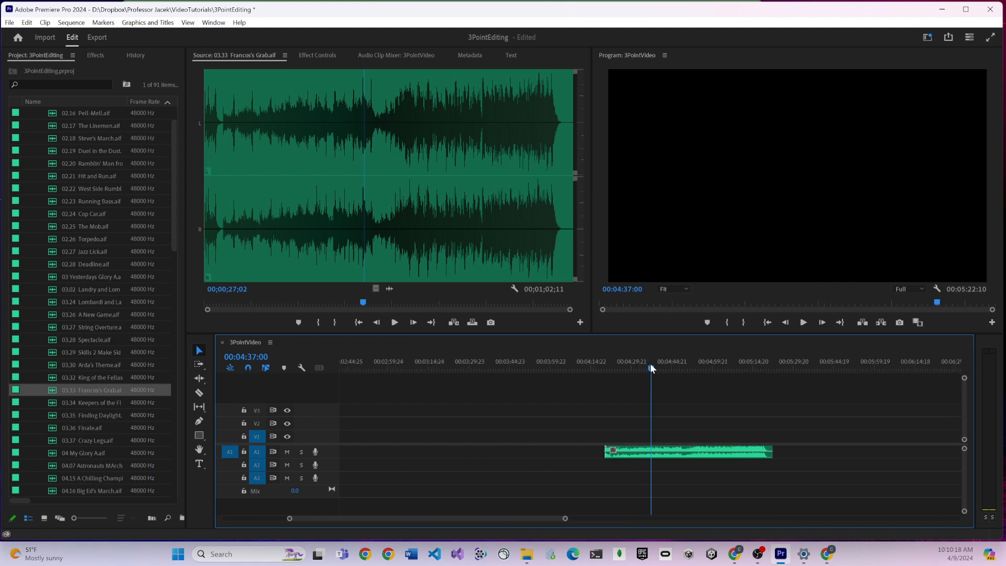
- Delete the music clip from track A1 of the 3PointVideo sequence
key("minus")
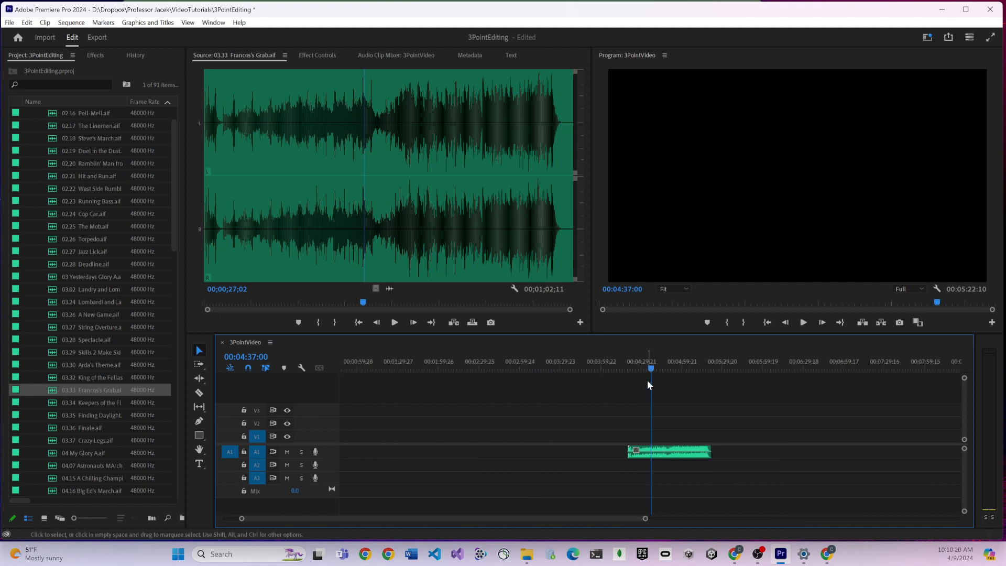
left_click(669, 453)
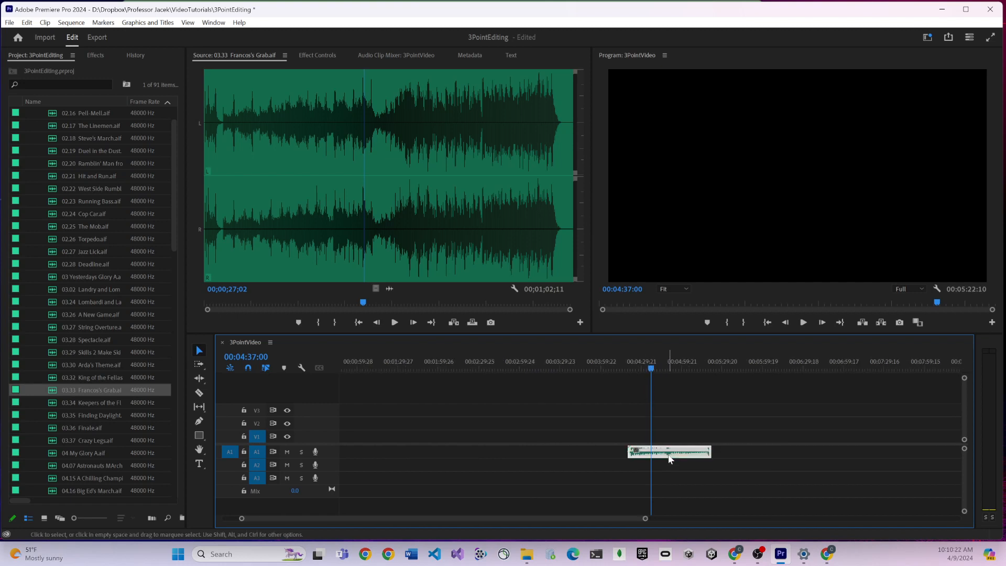
key("Delete")
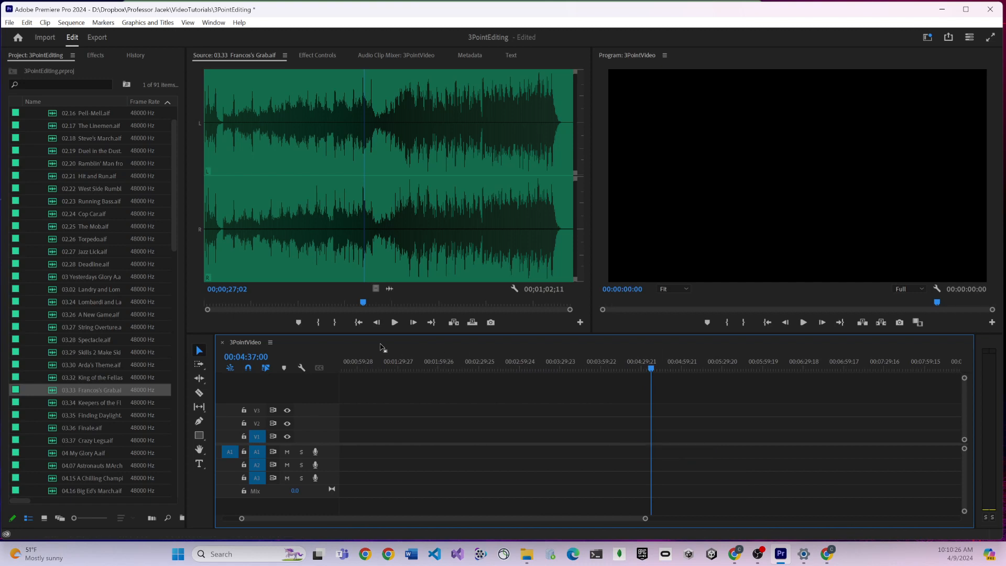
- Place 03.33 Francos's Grab.aif on track A1 at 00:00:00:00 and play its first few seconds
left_click_drag(388, 354, 342, 350)
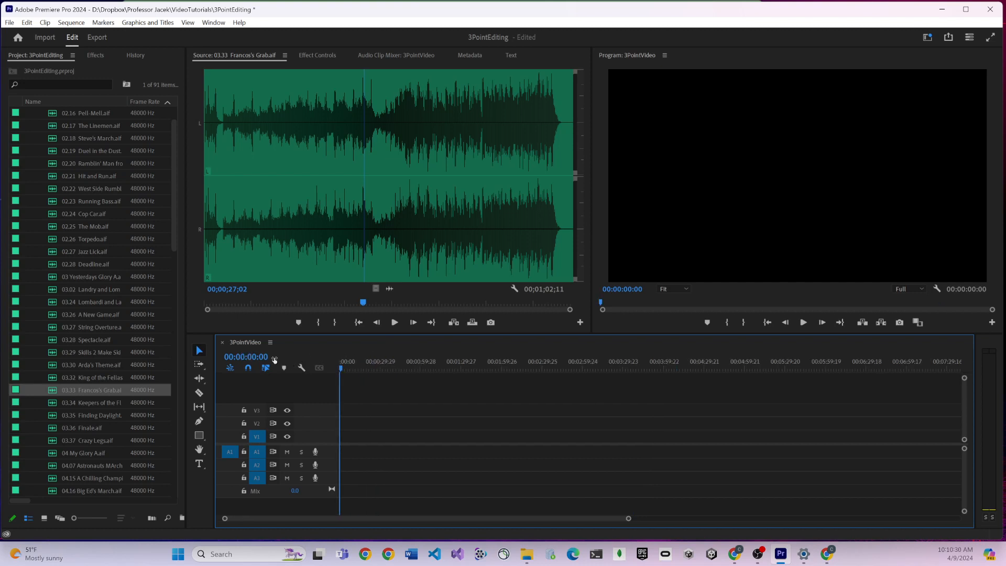
left_click_drag(52, 391, 345, 455)
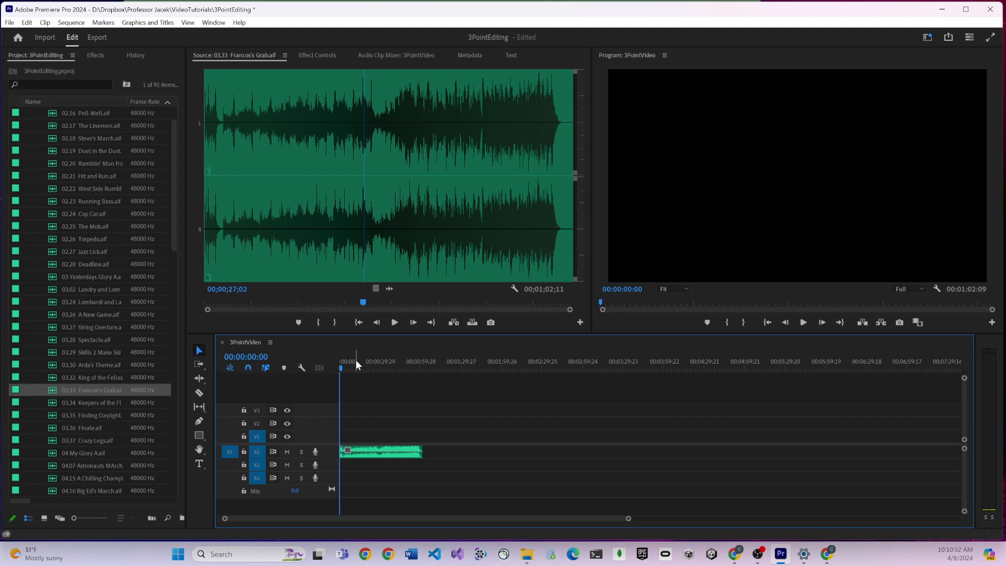
key("space")
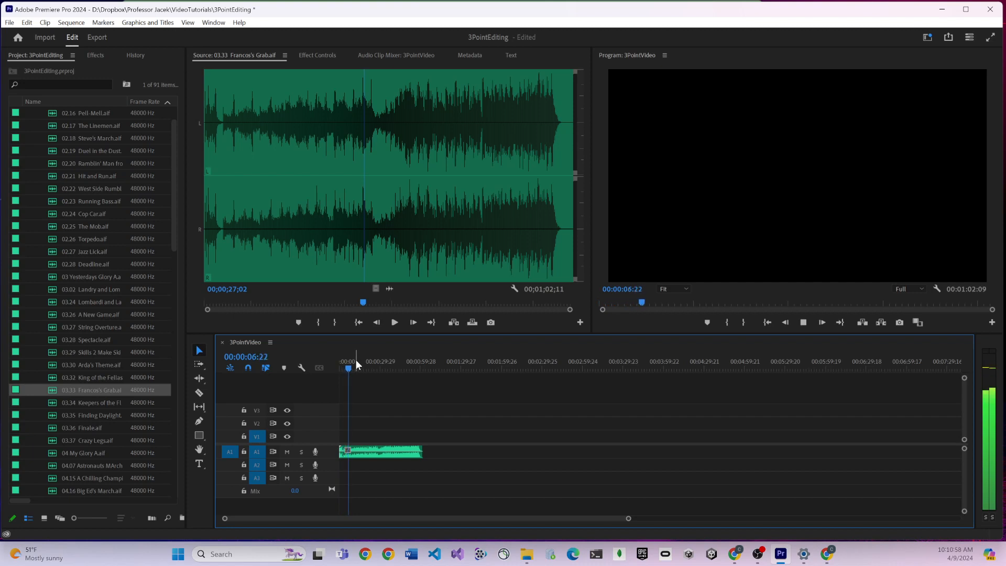
key("space")
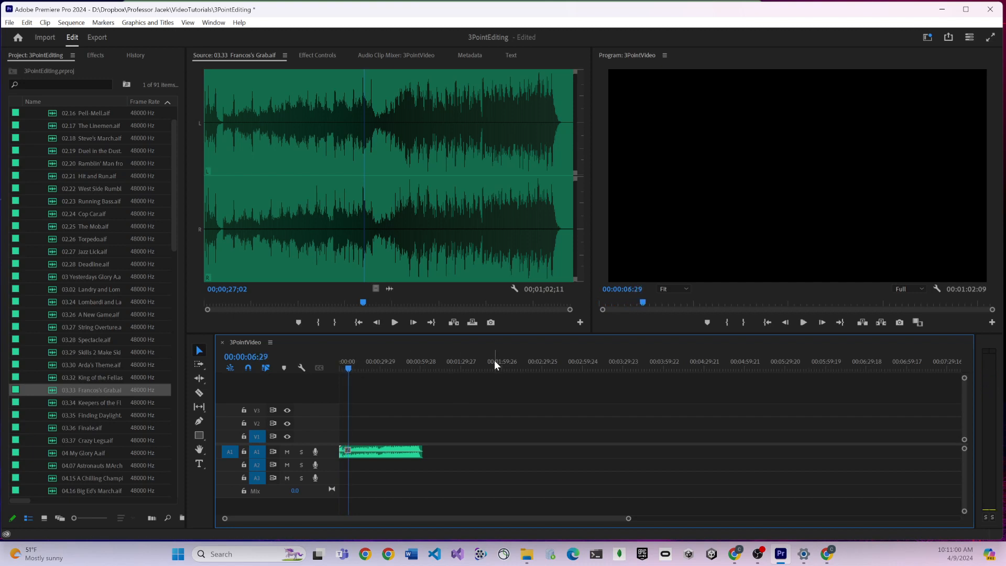
- Zoom the timeline in and out until the whole music clip spans most of its width
key("equal")
key("equal")
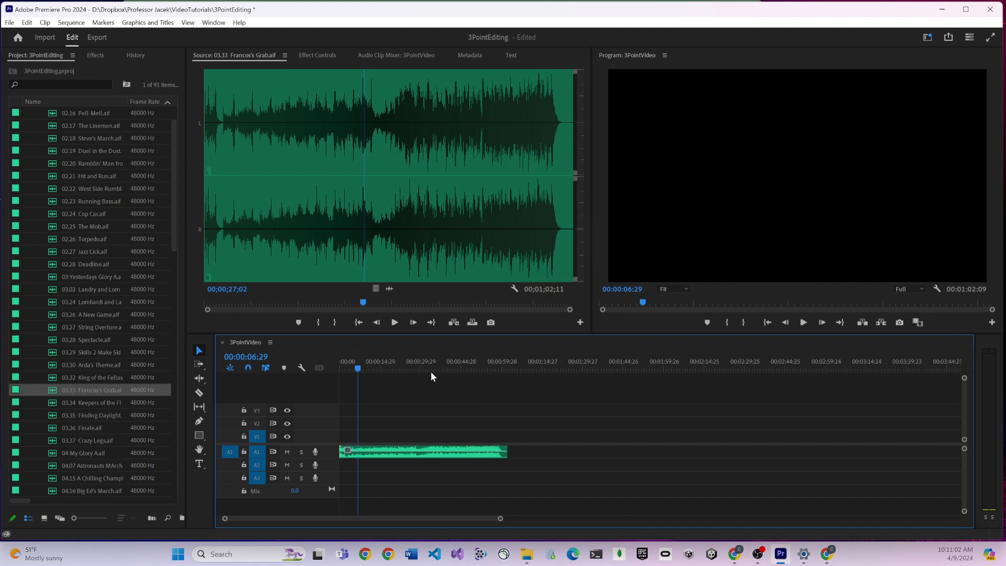
key("equal")
key("equal")
key("minus")
key("equal")
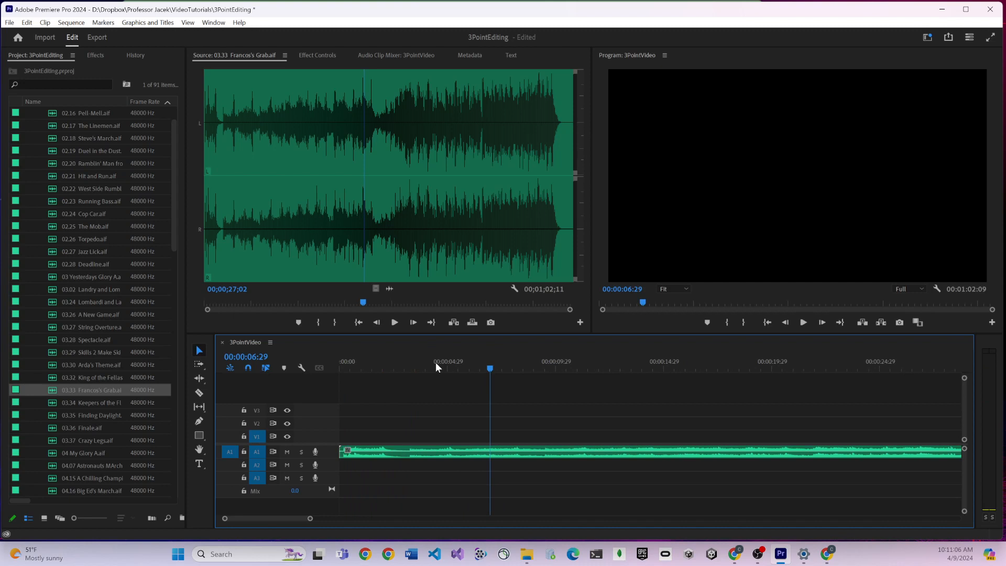
key("minus")
key("minus")
key("minus")
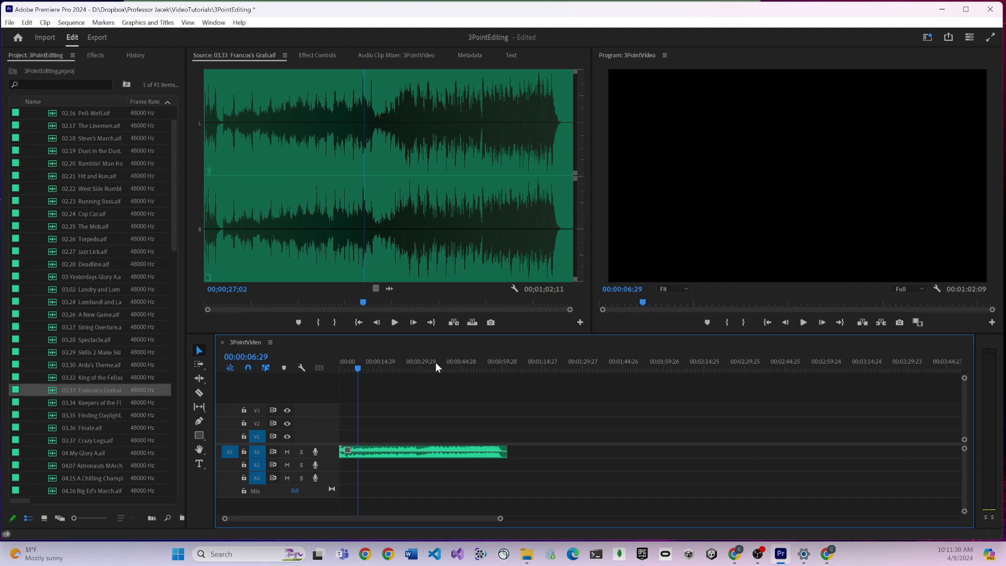
key("equal")
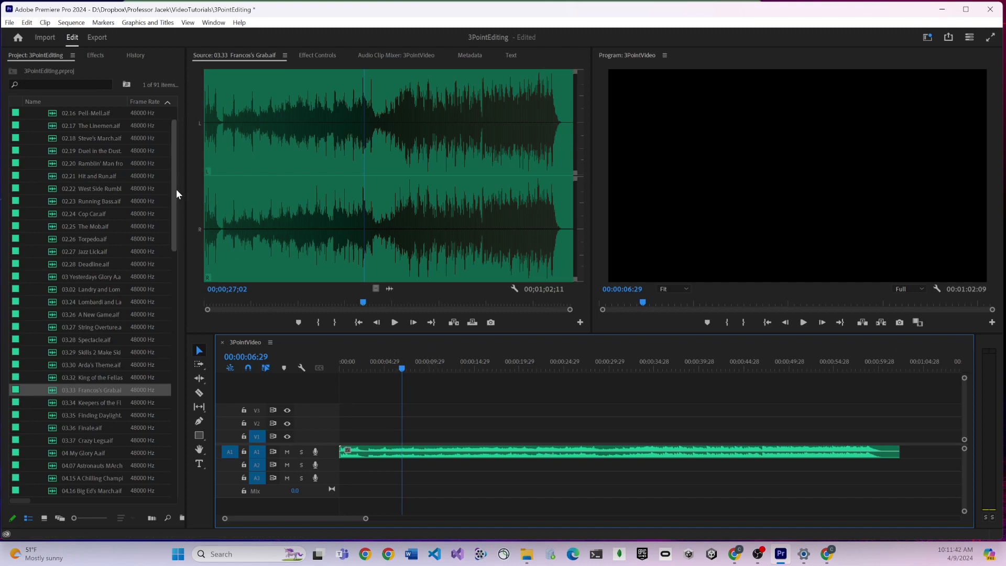
- Collapse the NFL Films Music bin and open SB XLVIII First Half 720p.mp4 in the Source Monitor
scroll(176, 189, "up", 3)
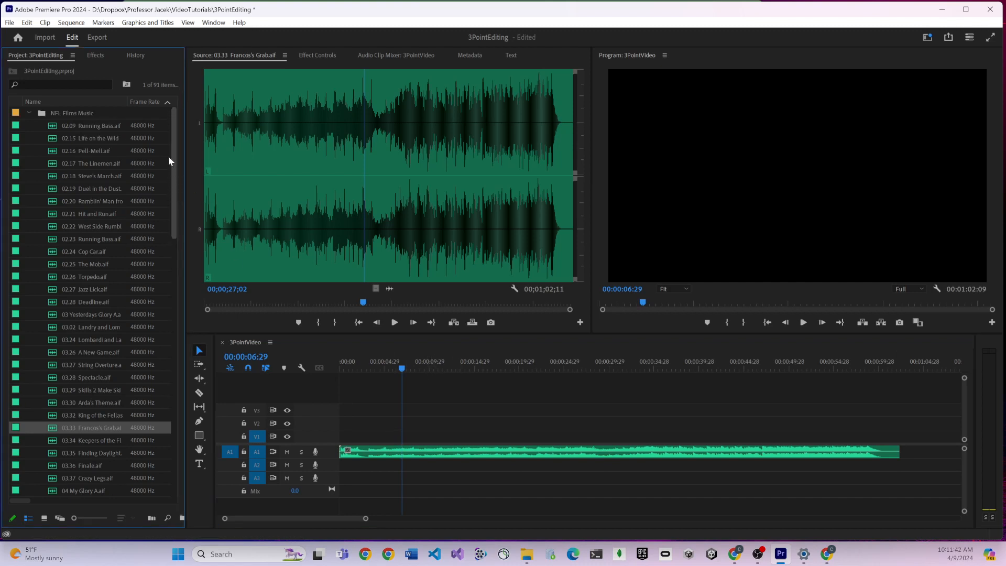
left_click(28, 110)
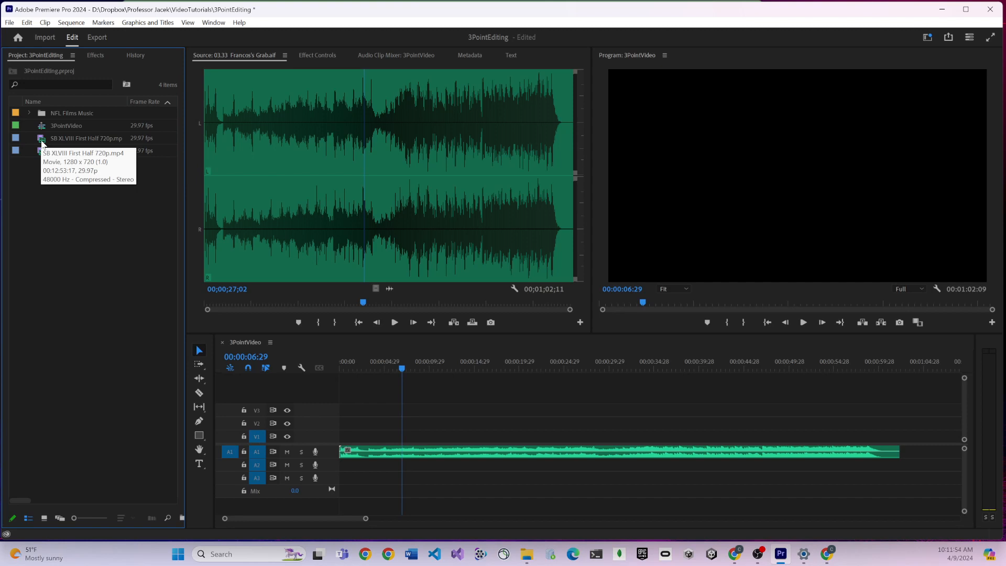
double_click(42, 143)
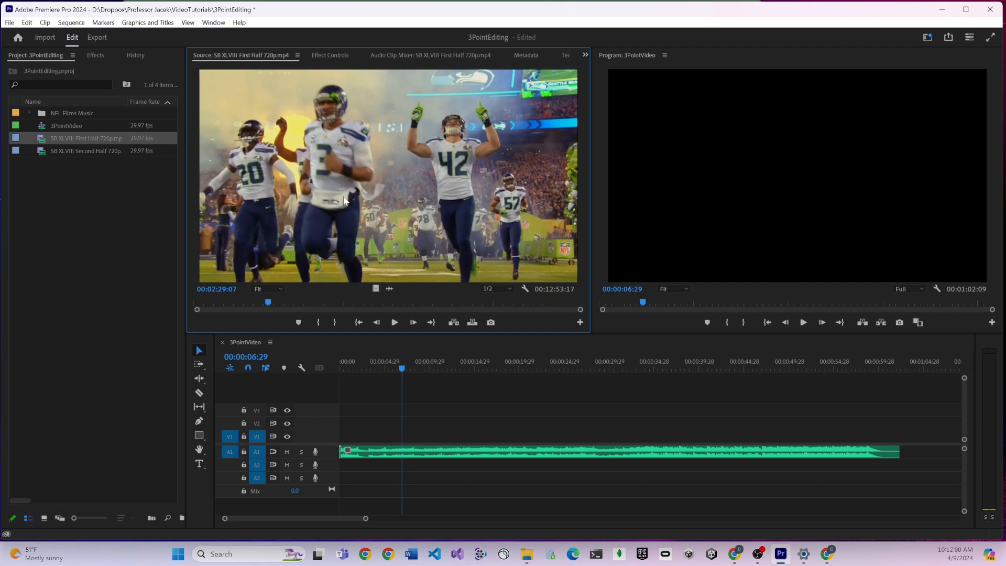
- Mark the first-half source clip's In point at 00:00:54:15 and its Out point at 00:01:00:24
left_click_drag(230, 305, 196, 307)
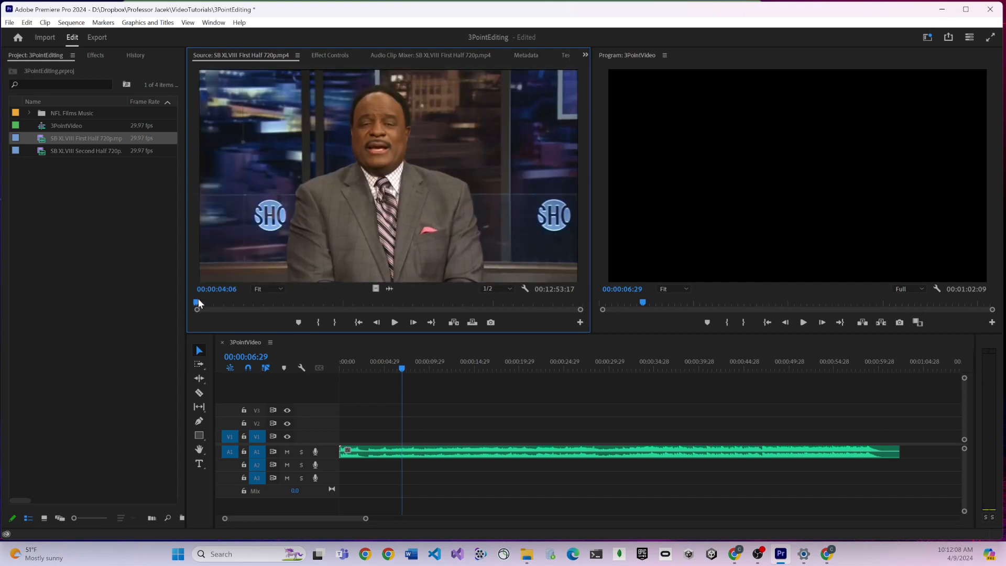
left_click_drag(196, 300, 213, 304)
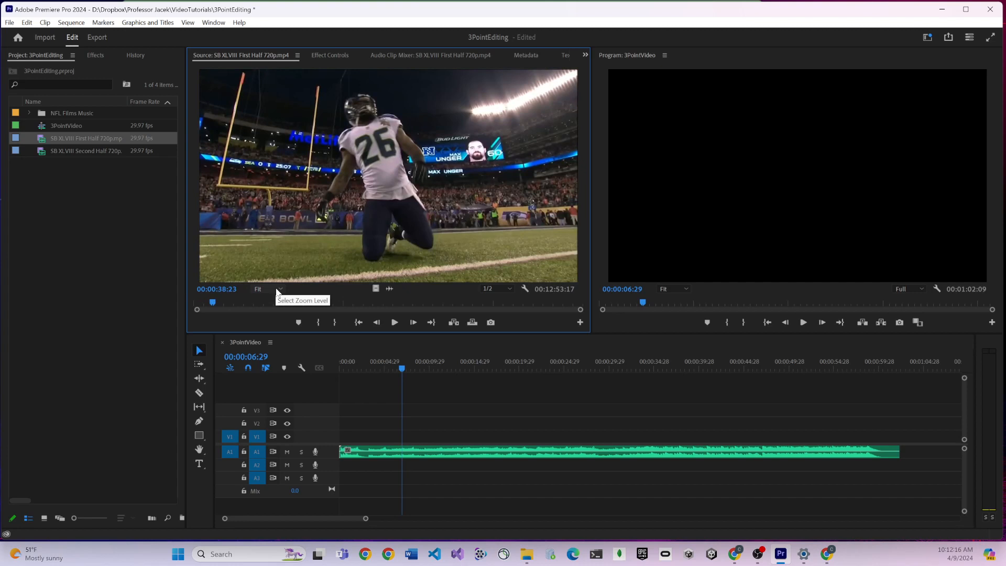
left_click_drag(215, 302, 218, 304)
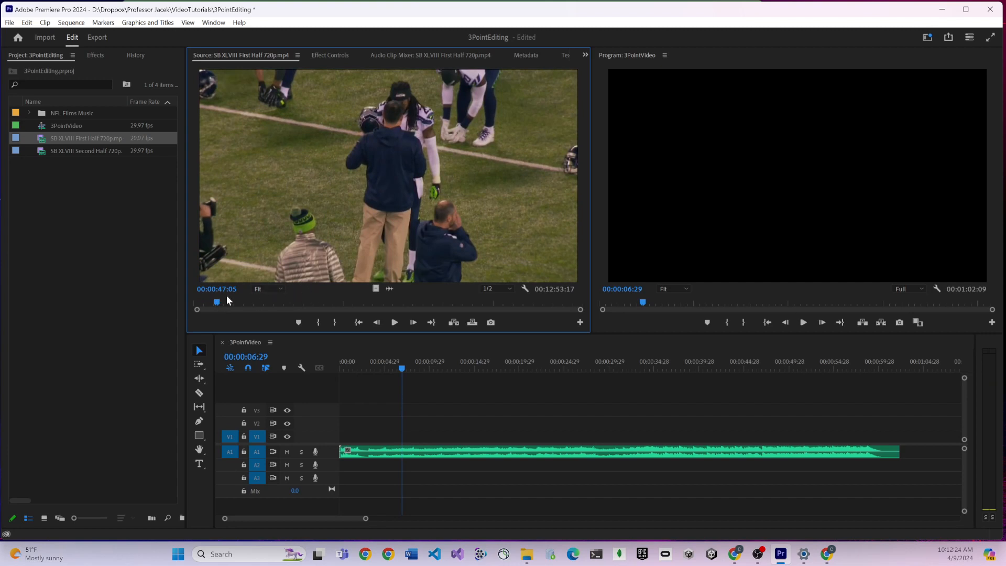
left_click_drag(219, 299, 224, 299)
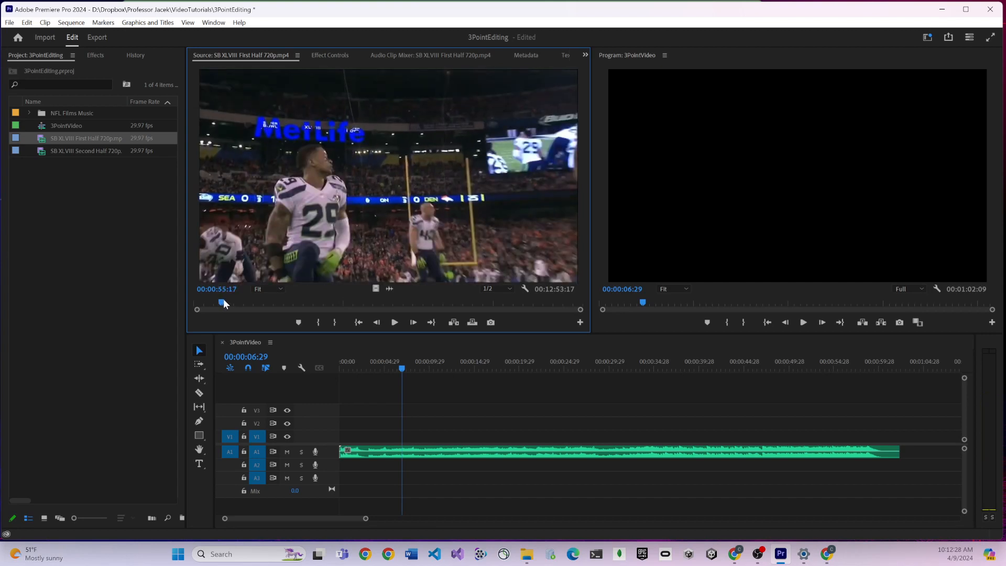
left_click_drag(222, 299, 221, 298)
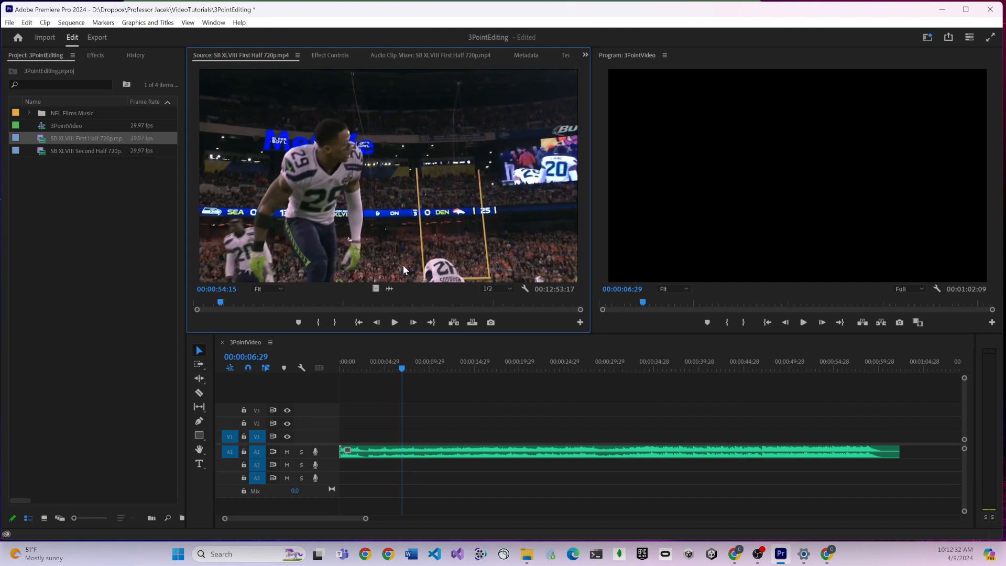
left_click(317, 323)
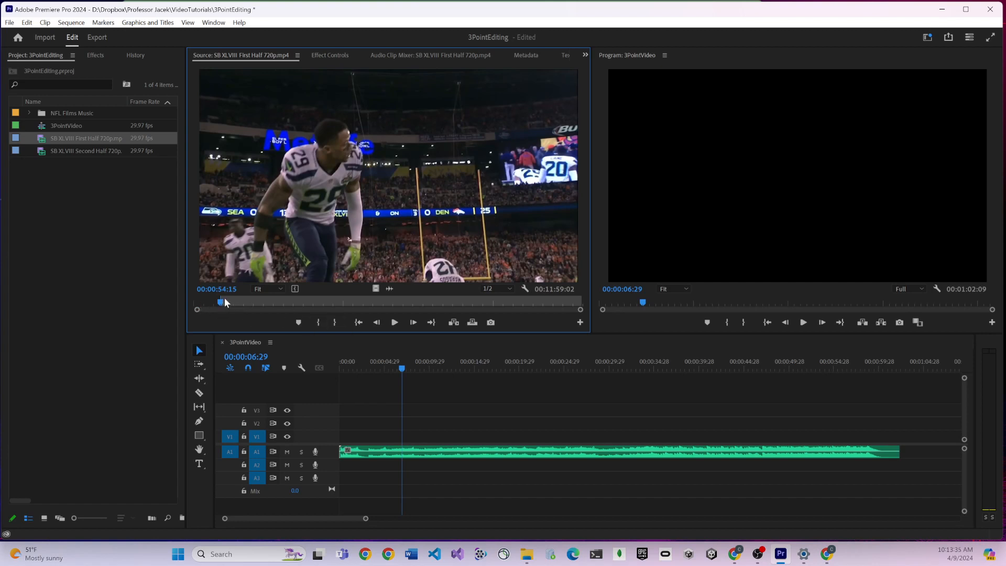
left_click_drag(224, 302, 224, 297)
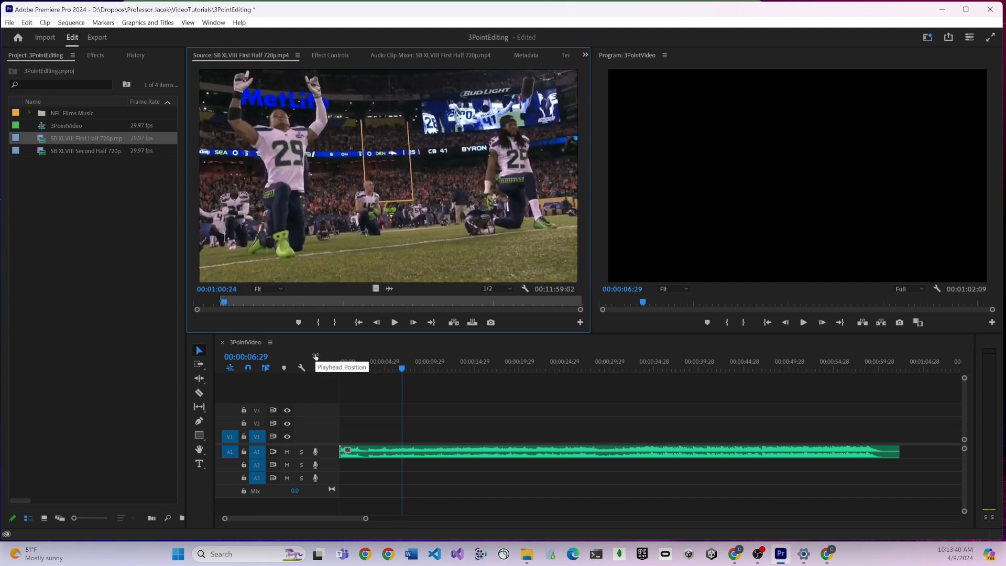
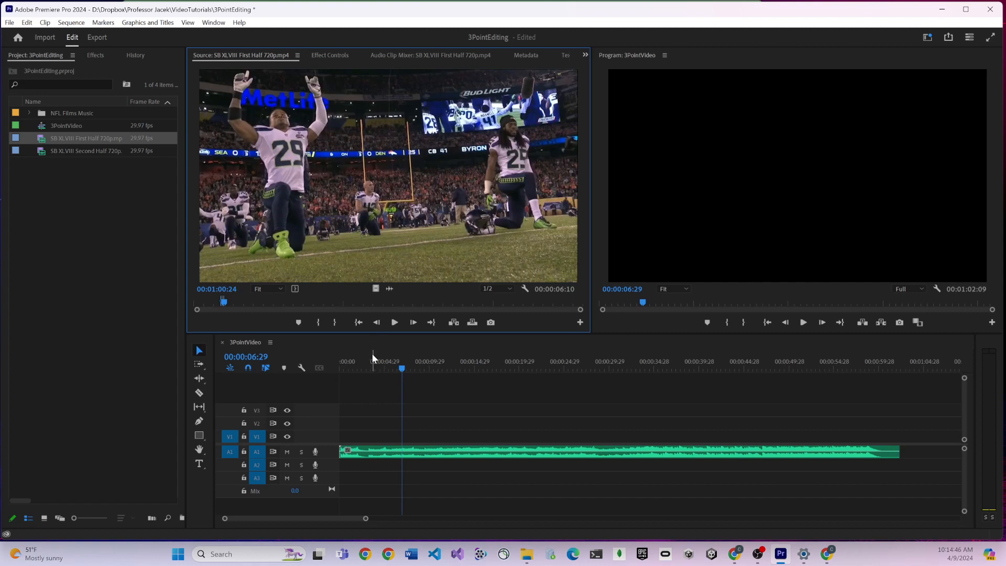
- Mark the sequence's In point at 00:00:00:00 through the Program Monitor
left_click_drag(373, 354, 389, 360)
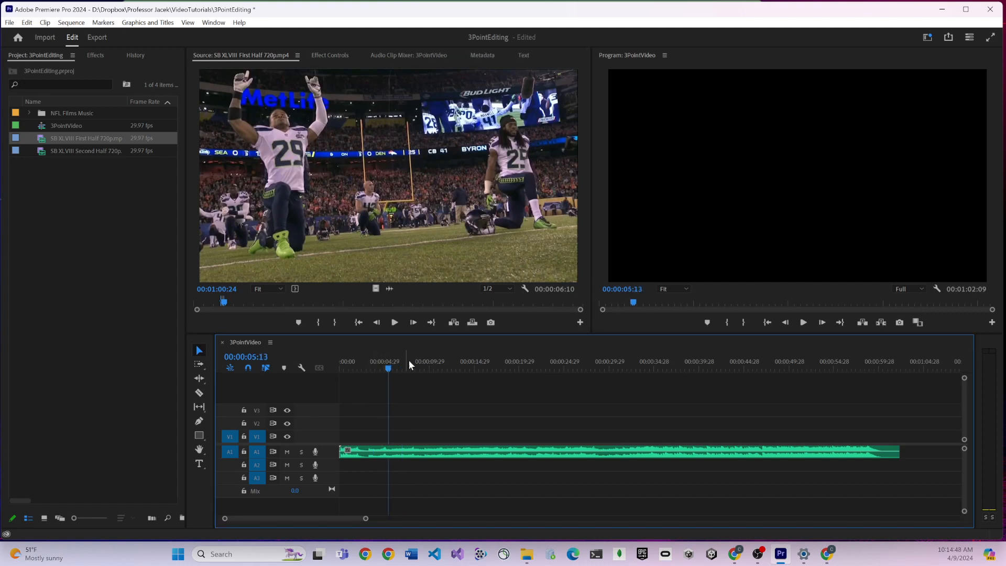
left_click_drag(369, 362, 335, 368)
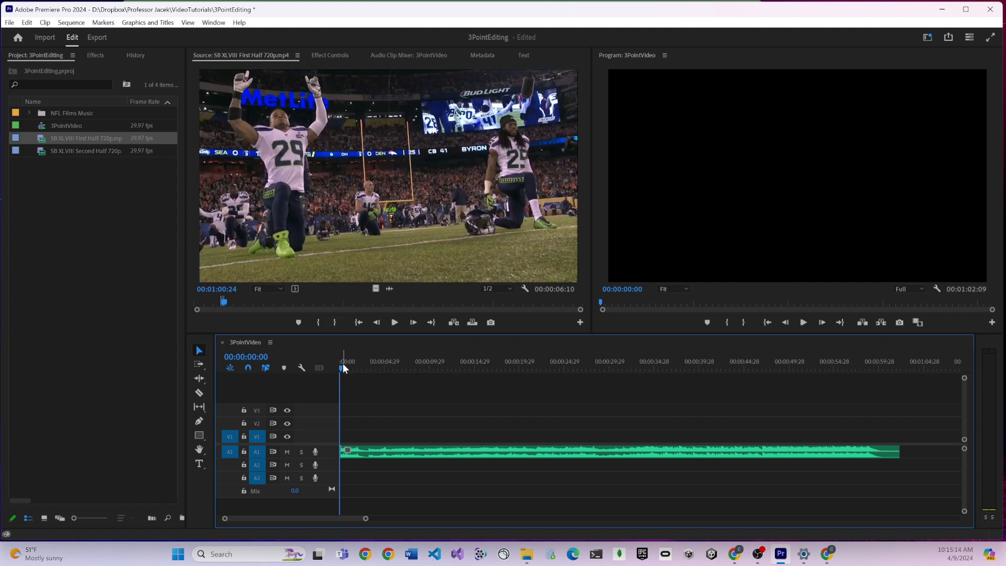
left_click(745, 168)
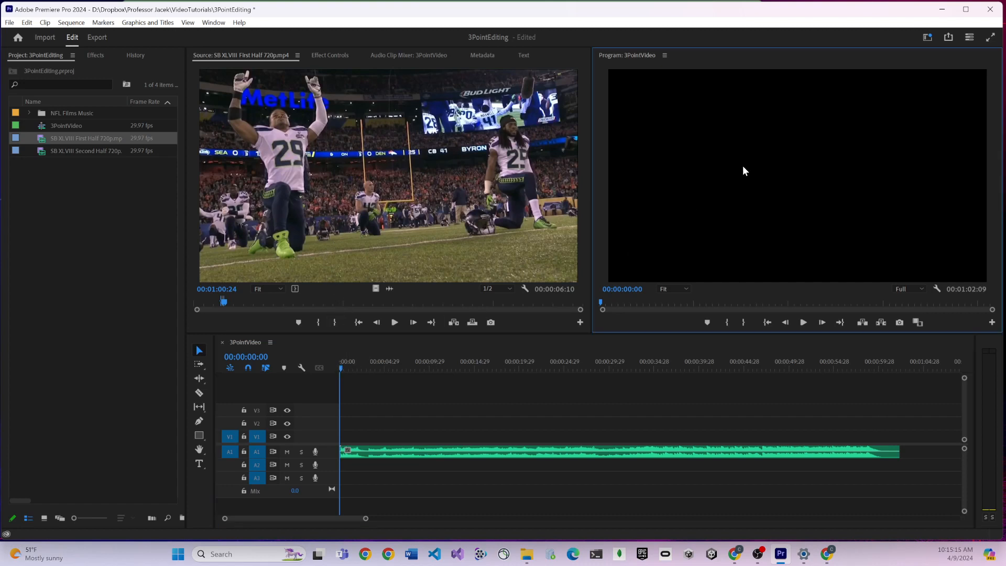
left_click(726, 323)
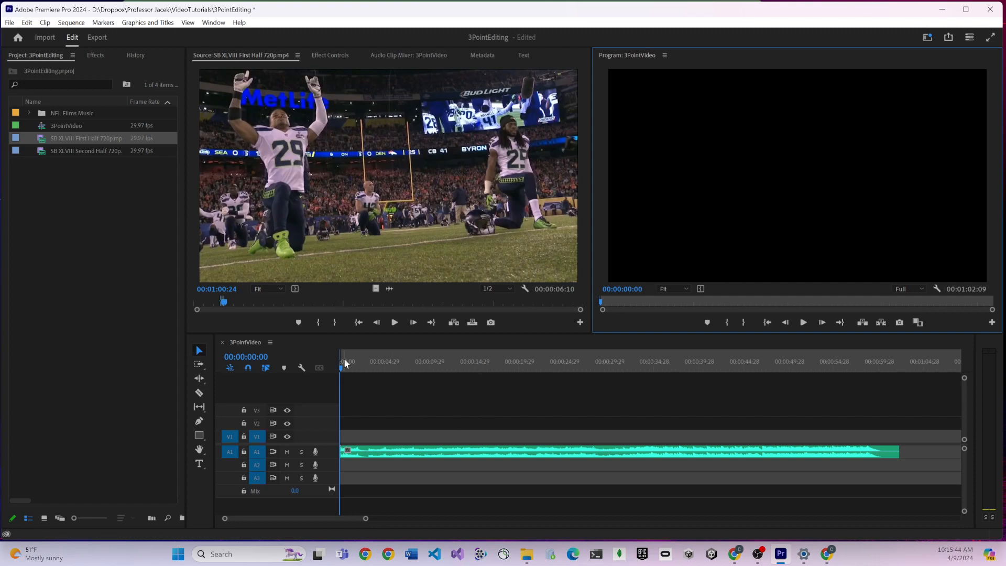
- Mark the sequence's Out point at 00:00:05:25
left_click_drag(345, 366, 353, 370)
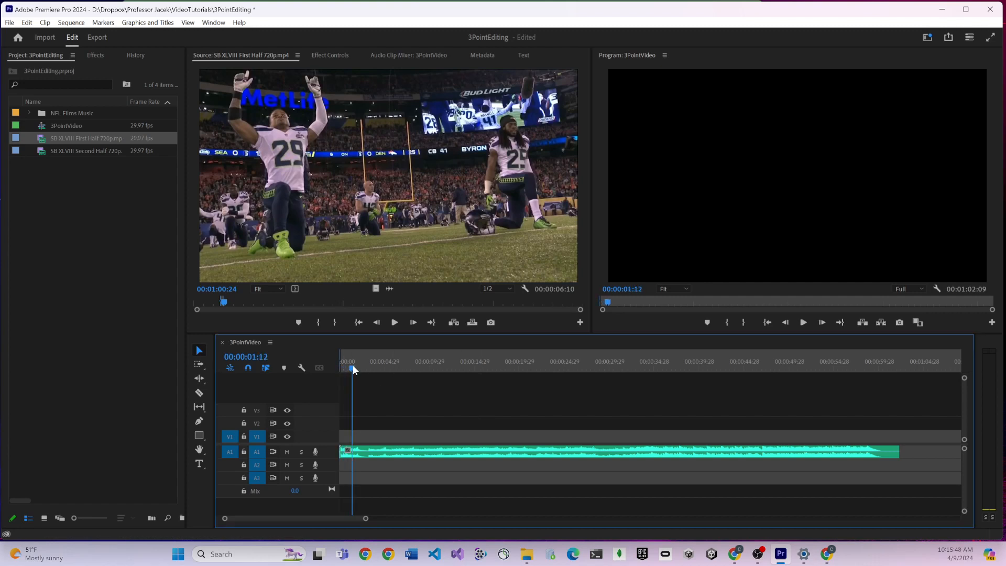
left_click_drag(353, 370, 394, 370)
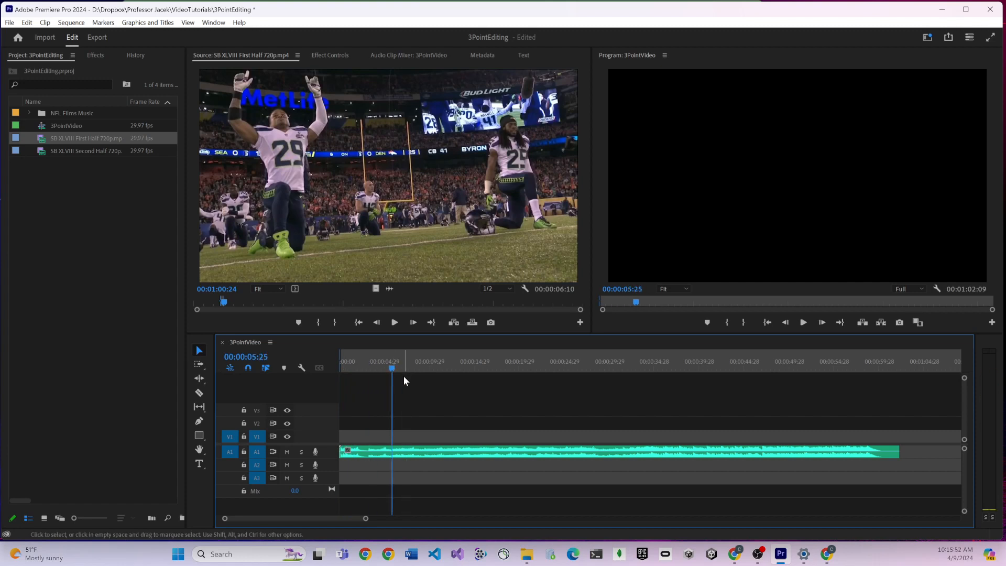
key("o")
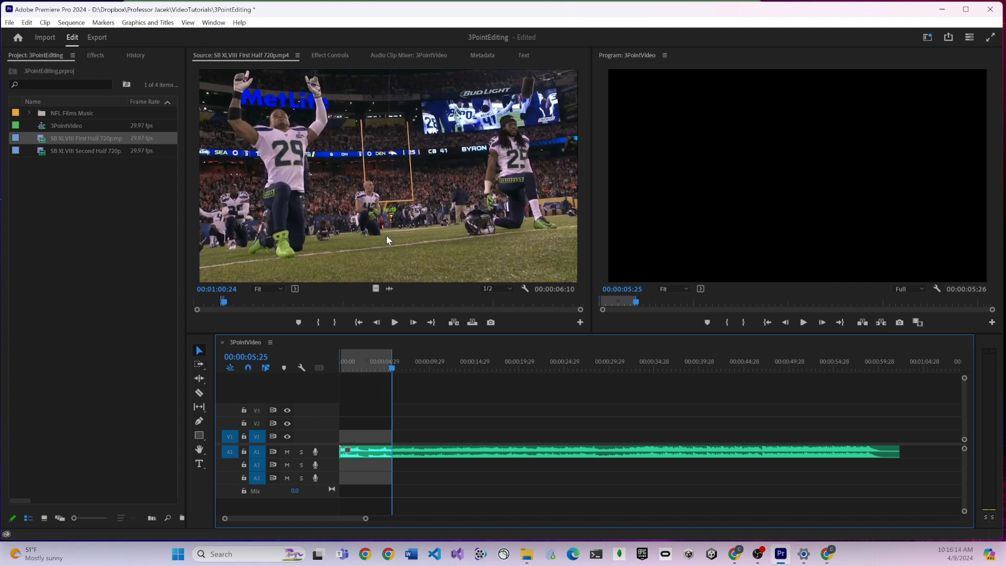
- Try to add the marked source range as an Overwrite edit through the Program Monitor, then cancel the Fit Clip dialog
left_click(428, 186)
left_click_drag(541, 190, 861, 248)
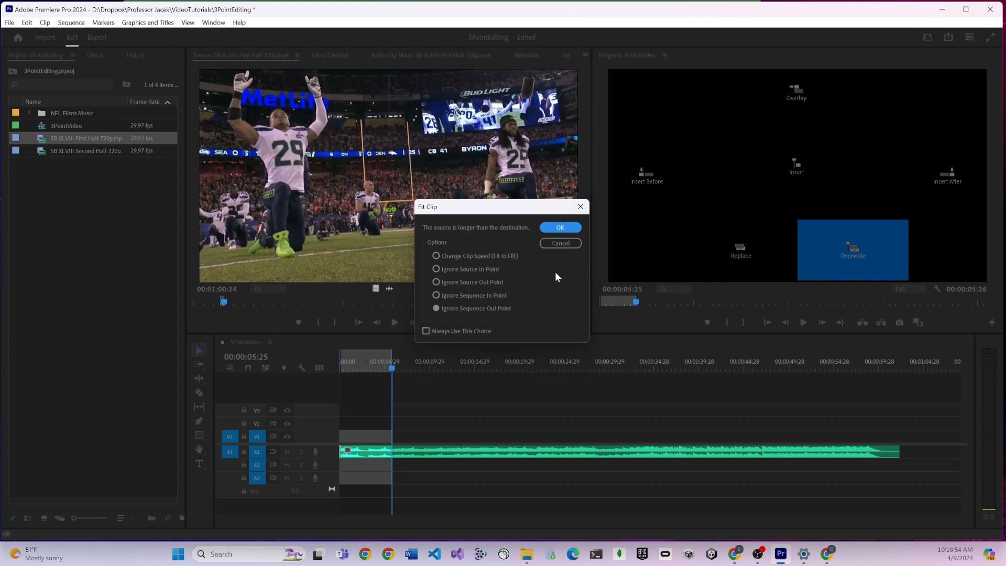
left_click(557, 243)
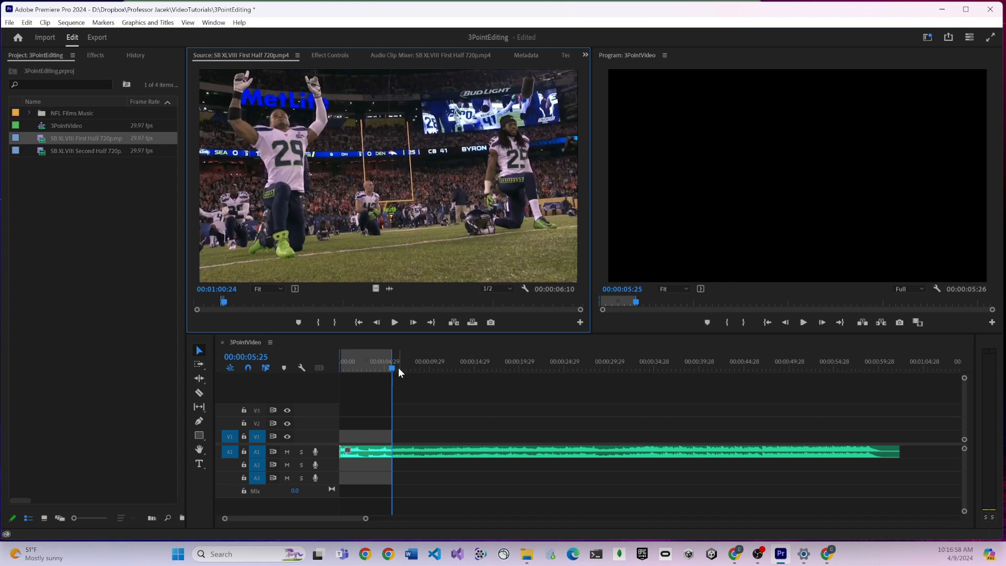
- Clear the sequence's Out point, keeping its In point, and move the playhead to 00:00:15:22
left_click_drag(390, 369, 402, 370)
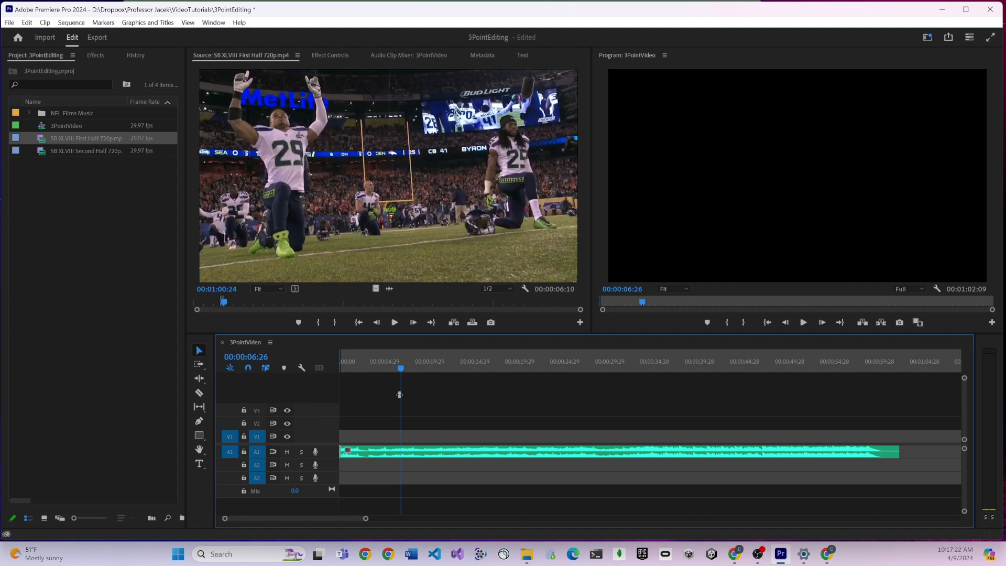
left_click_drag(433, 365, 480, 369)
key("o")
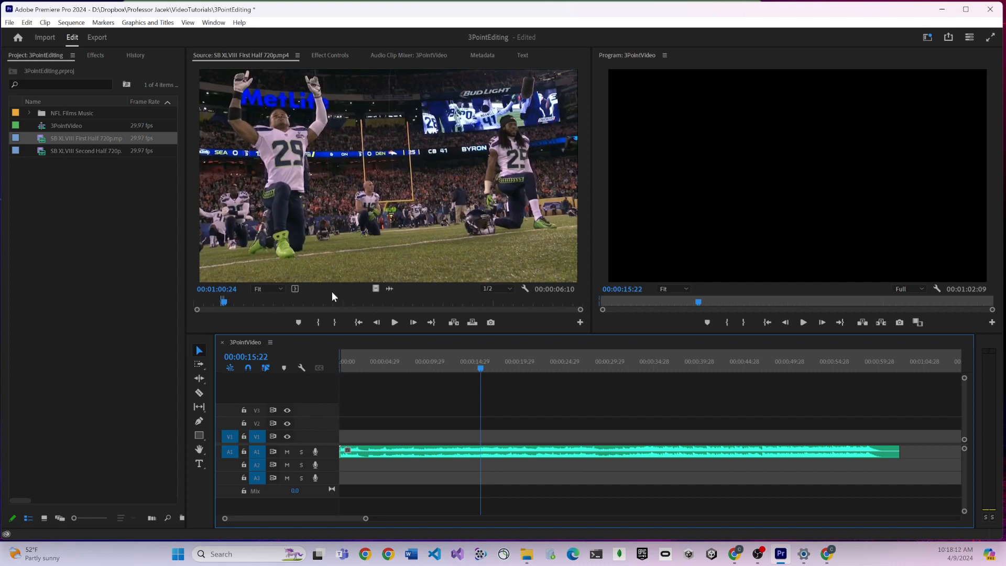
- Add the marked first-half footage at the sequence's In point as an Overwrite edit through the Program Monitor
left_click_drag(333, 164, 837, 251)
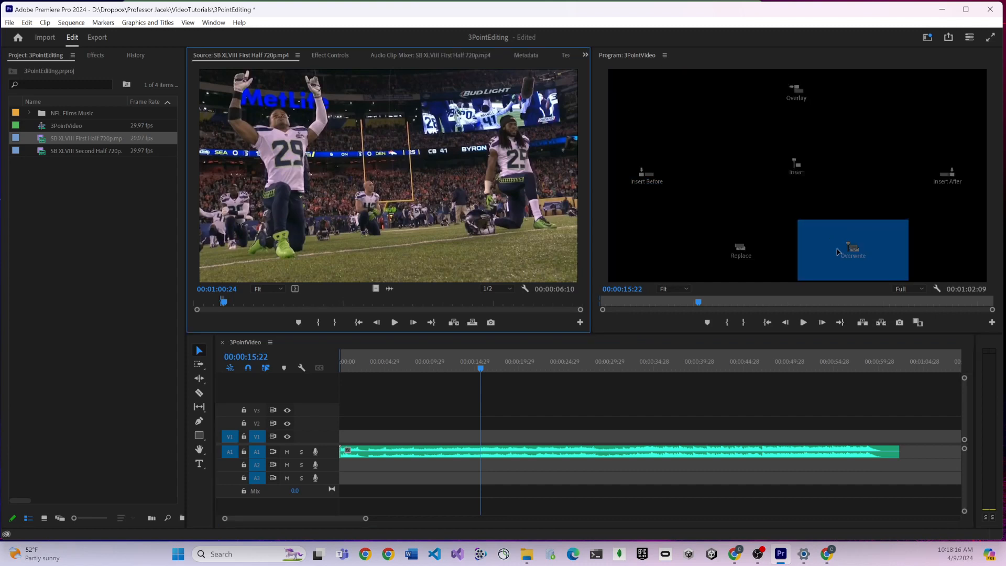
left_click_drag(838, 252, 838, 249)
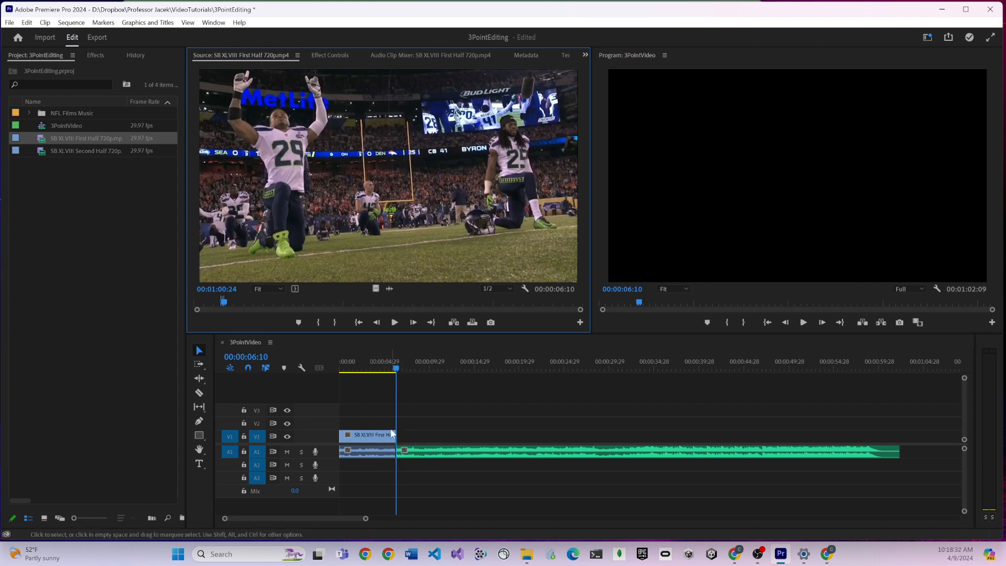
- Play the sequence from its start to review the Overwrite edit, then undo that edit
left_click(341, 367)
key("space")
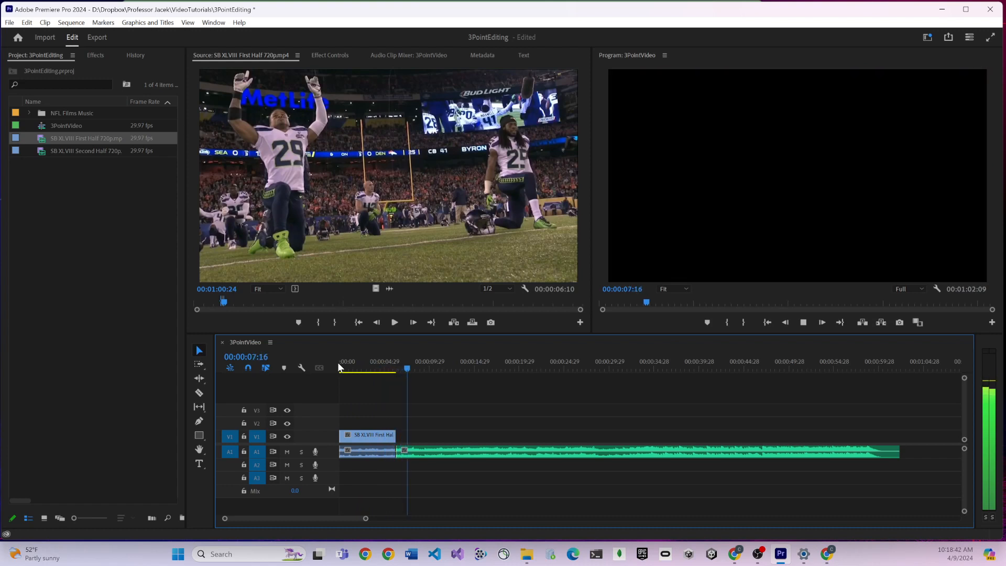
key("space")
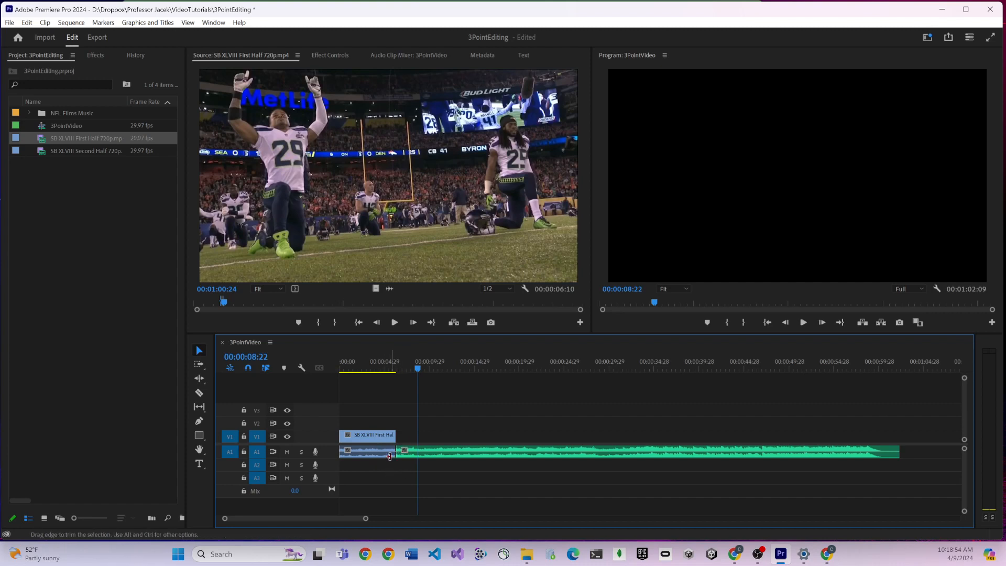
key("ctrl+z")
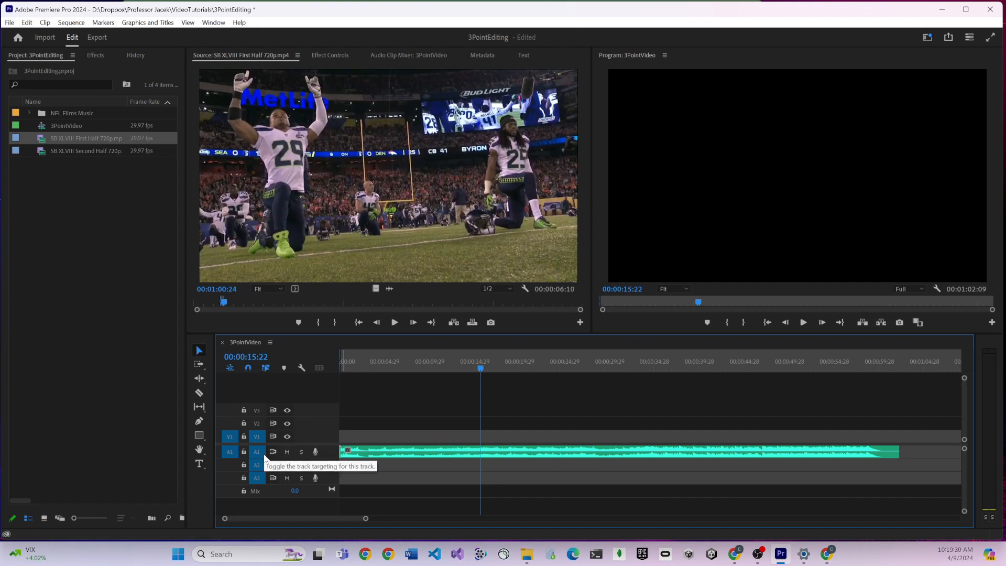
- Disable the A1 source patch, untarget audio tracks A1, A2 and A3, and return the playhead to the sequence start
left_click(231, 452)
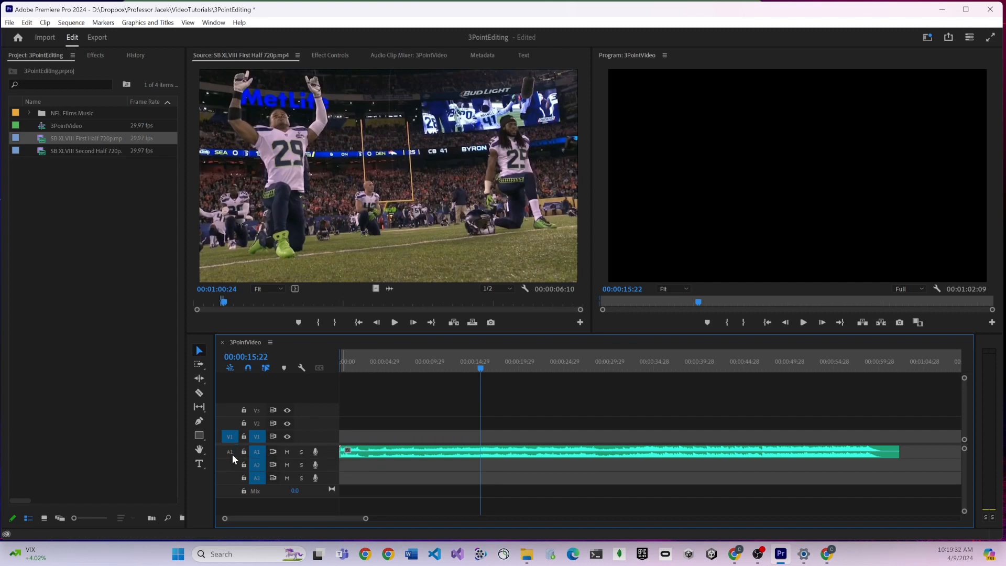
left_click(262, 464)
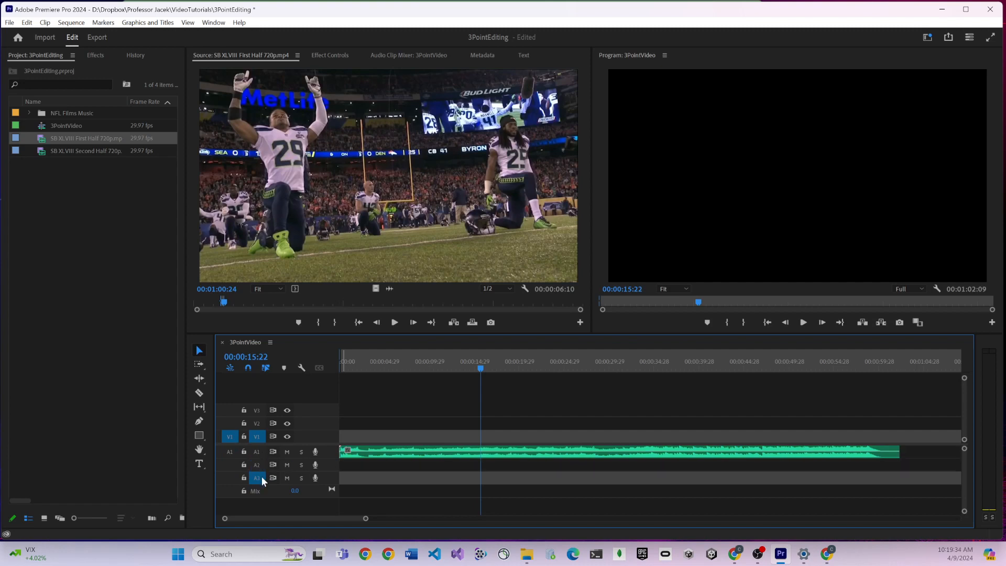
left_click(262, 480)
left_click_drag(373, 358, 340, 363)
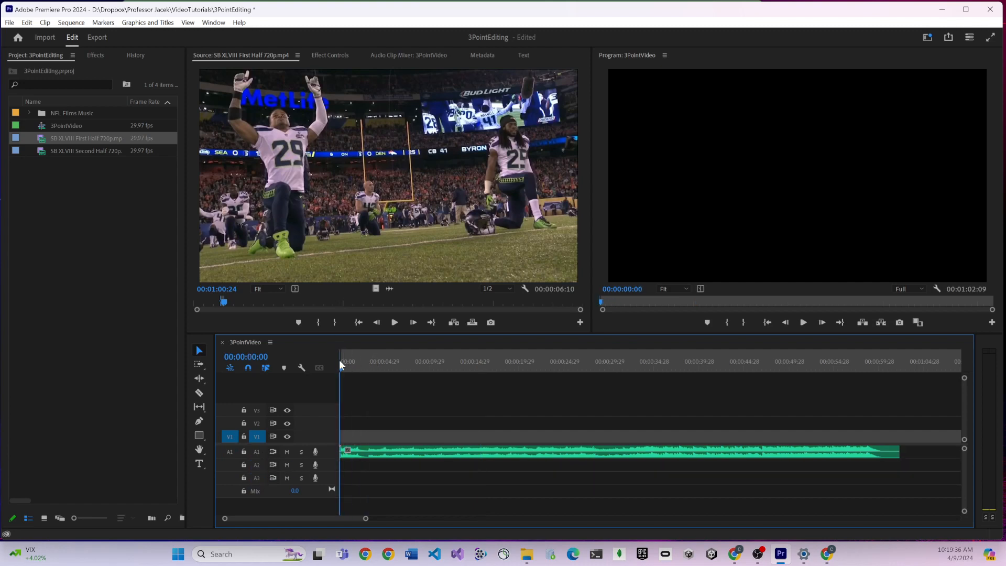
- Try overwriting only the marked footage's video at the sequence's In point, play it from the start, and undo the edit
left_click_drag(343, 197, 866, 253)
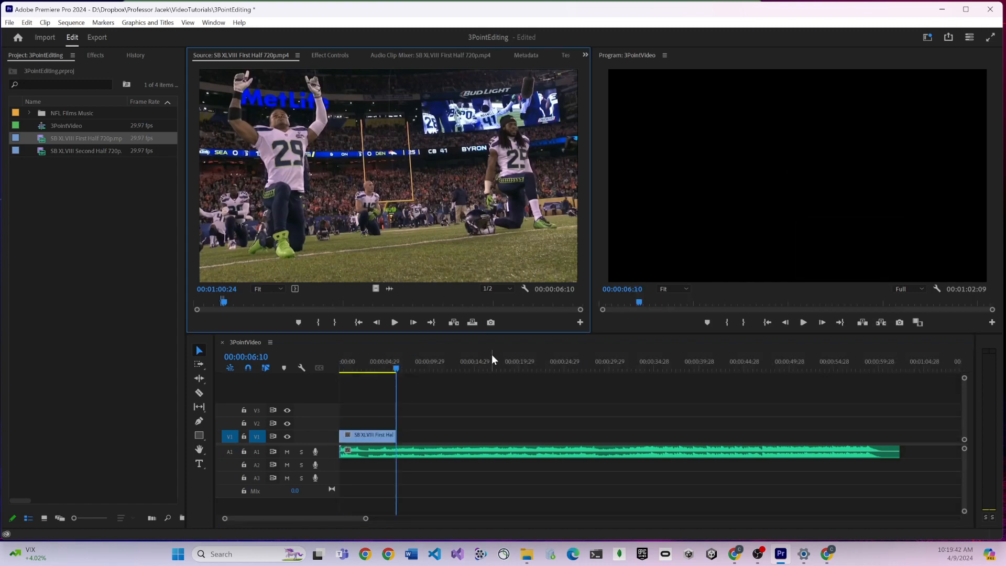
left_click(340, 369)
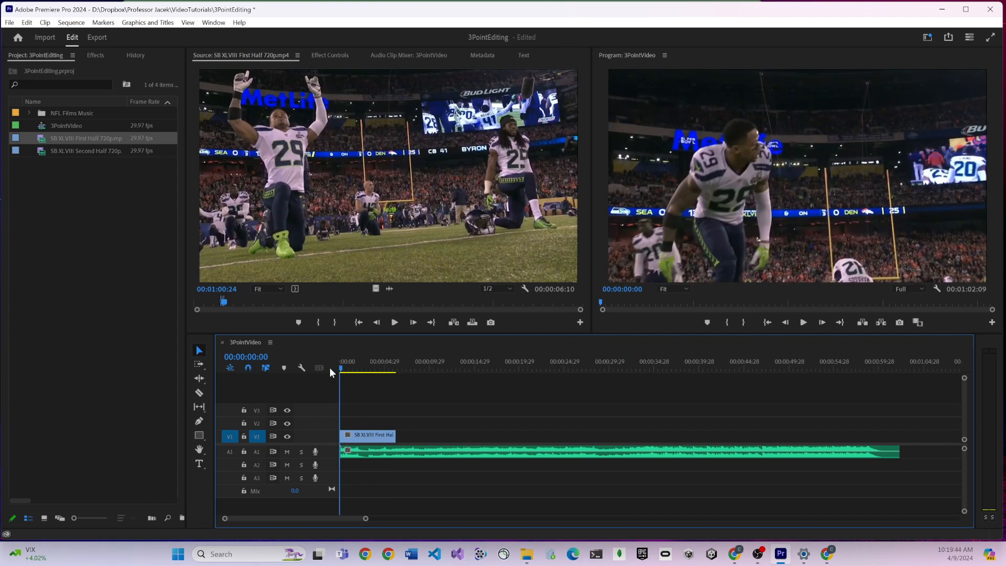
key("space")
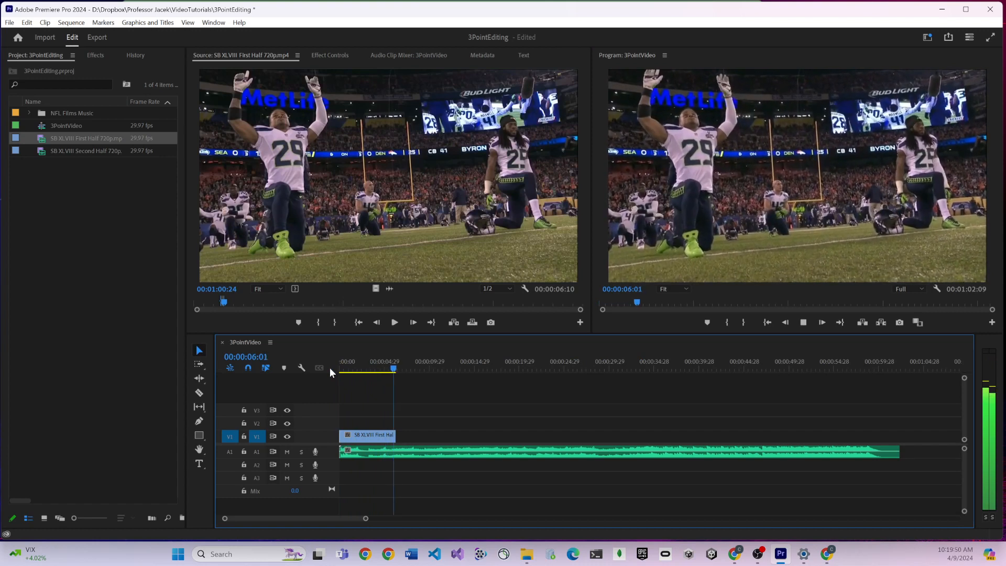
key("space")
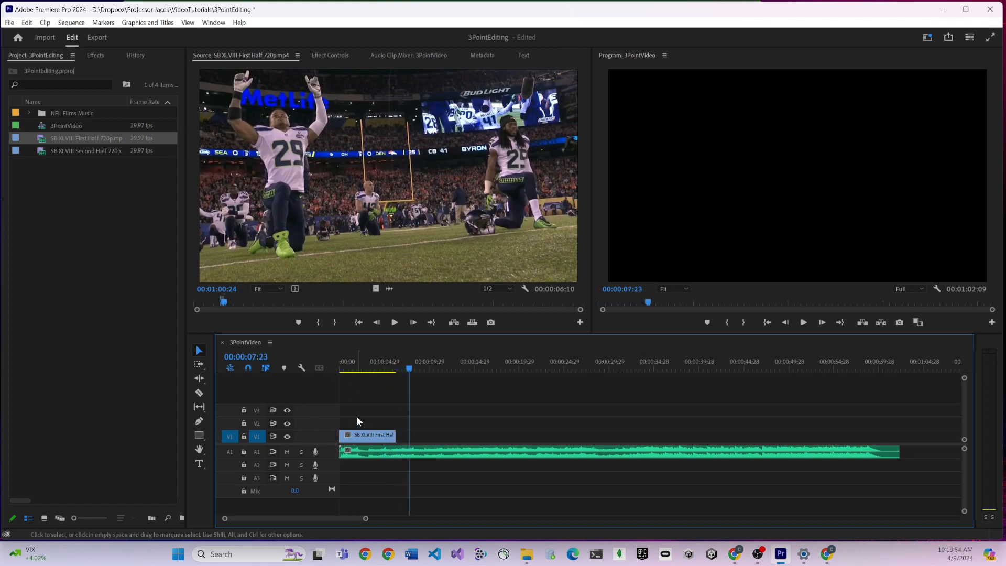
key("ctrl+z")
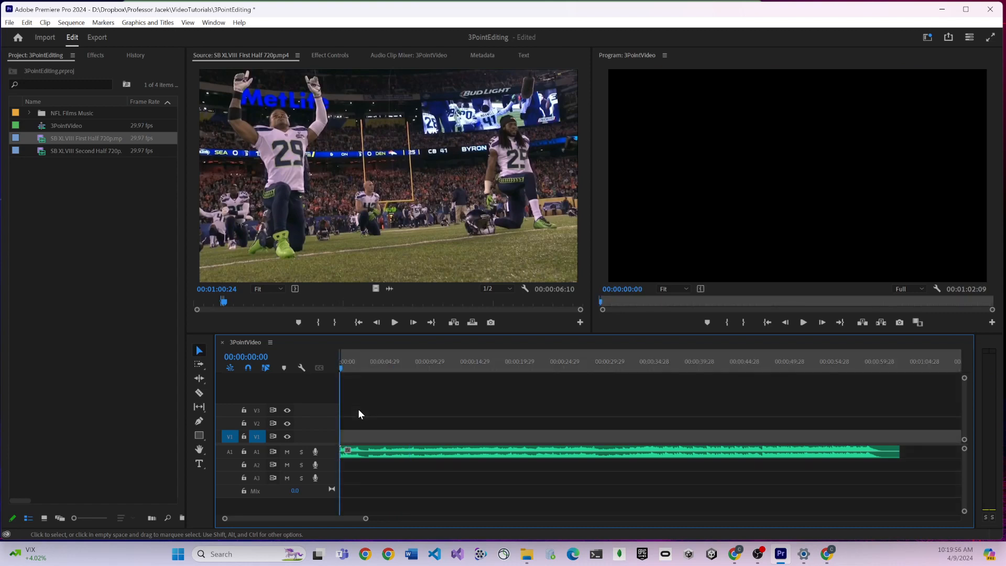
- With the A1 source patch enabled, target and lock audio tracks A1 and A2, then try the Overwrite edit and undo it
left_click(256, 451)
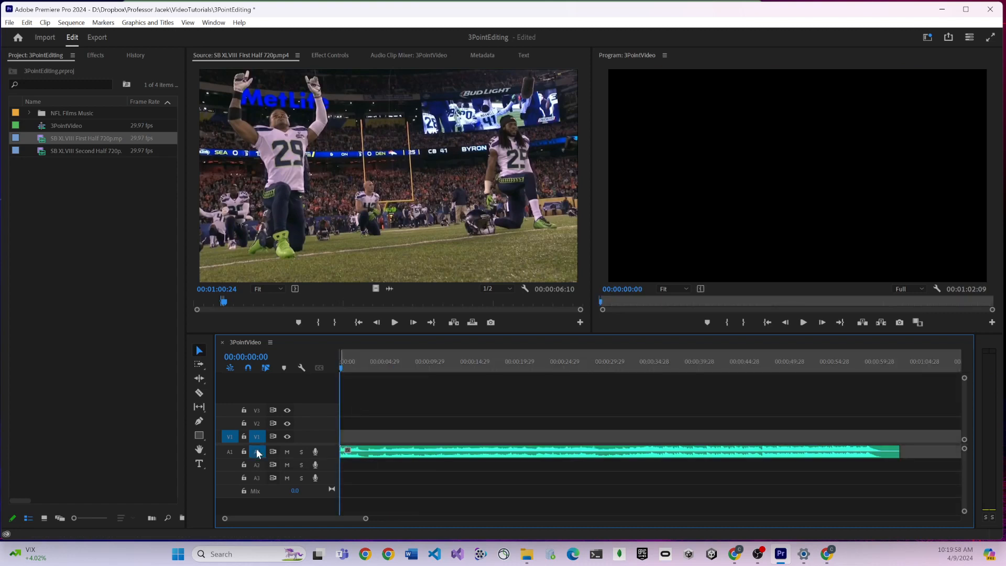
left_click(229, 452)
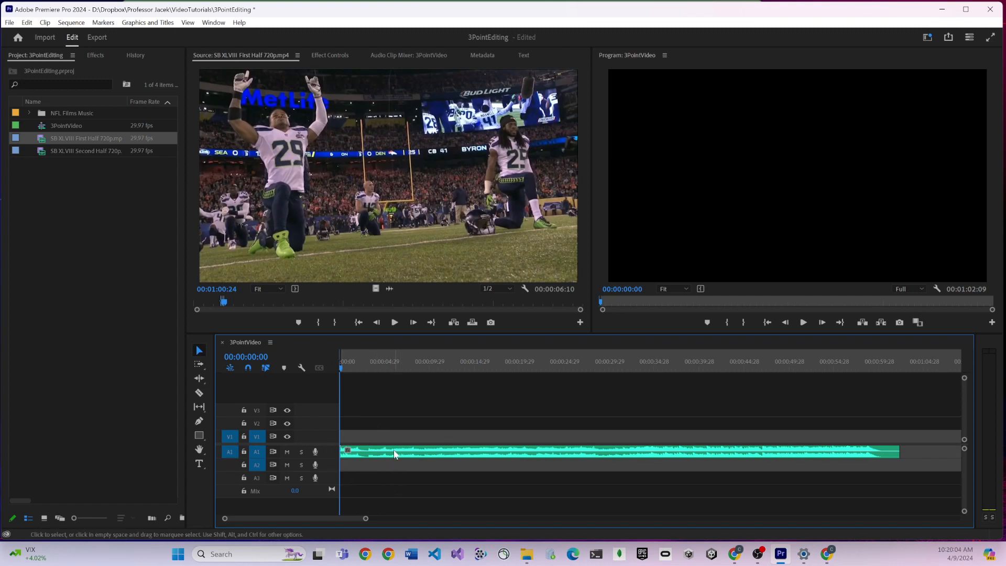
left_click(244, 452)
left_click(244, 466)
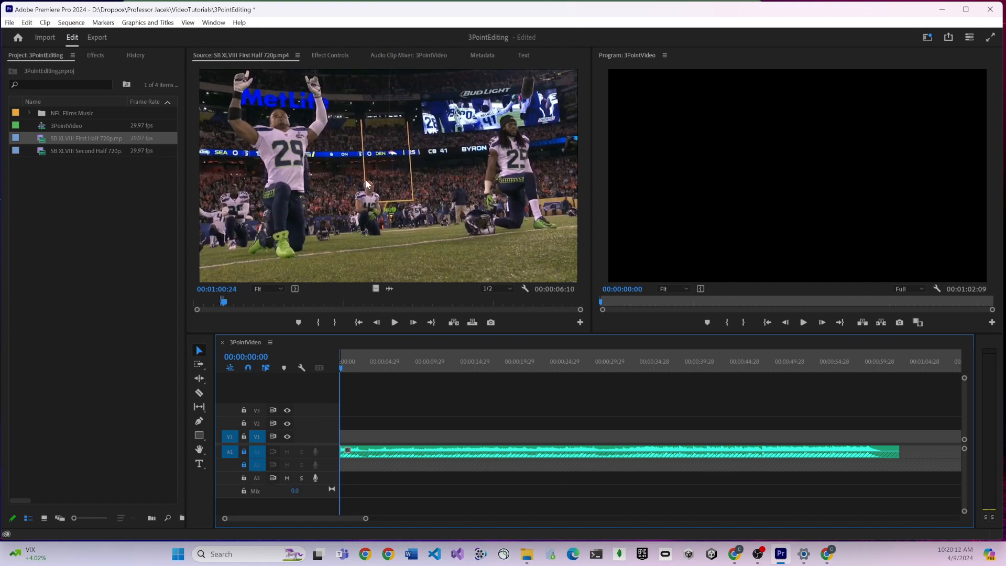
left_click_drag(388, 175, 851, 247)
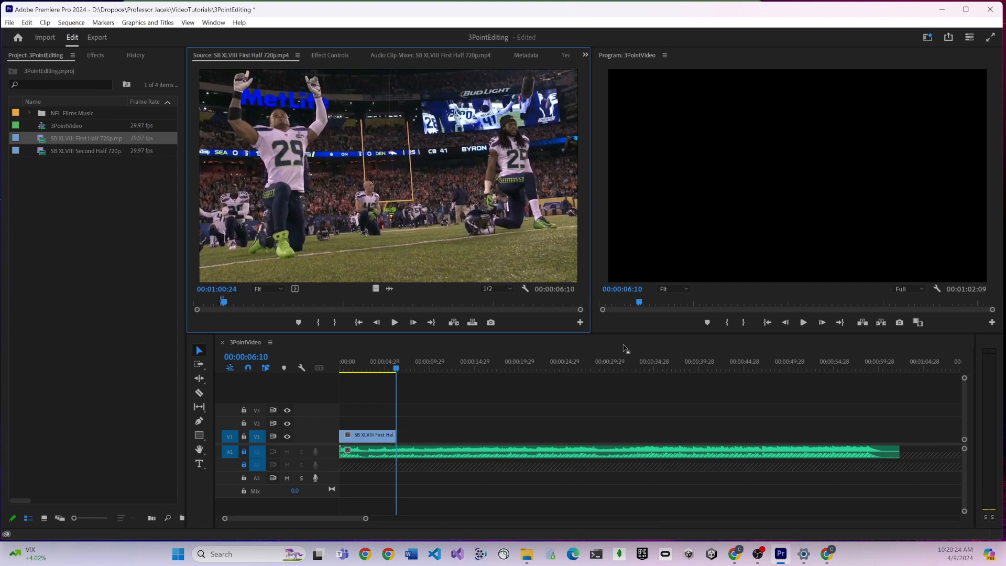
key("ctrl+z")
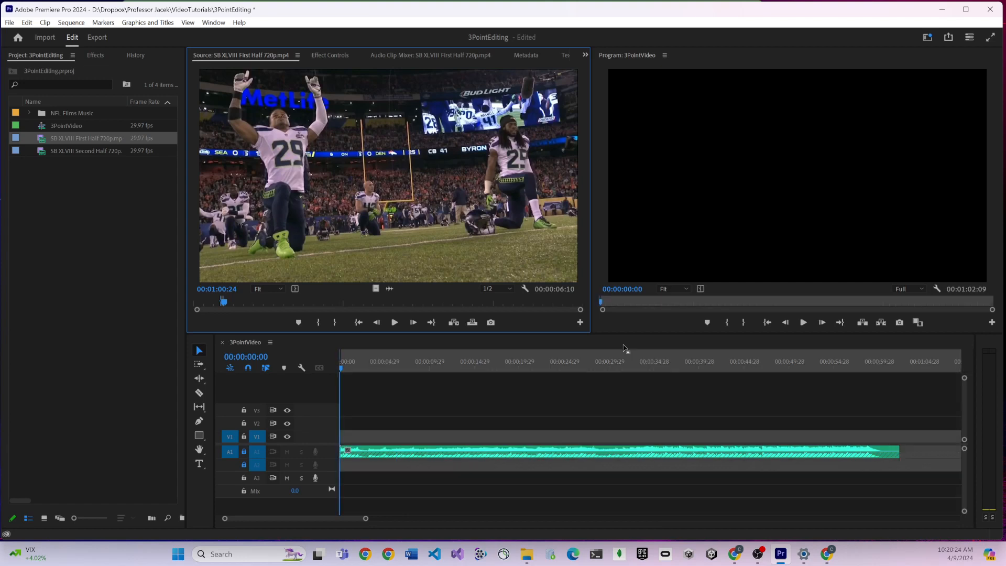
- Unlock audio tracks A1 and A2 and overwrite the marked footage at the In point with the A1 source patch off
left_click(226, 452)
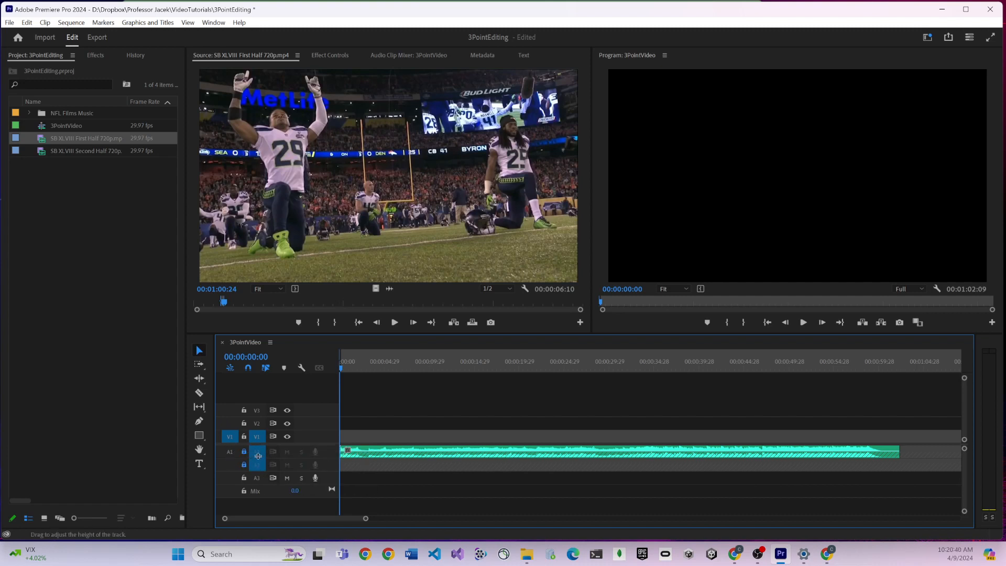
left_click(243, 452)
left_click(244, 465)
left_click(487, 157)
left_click_drag(558, 190, 851, 241)
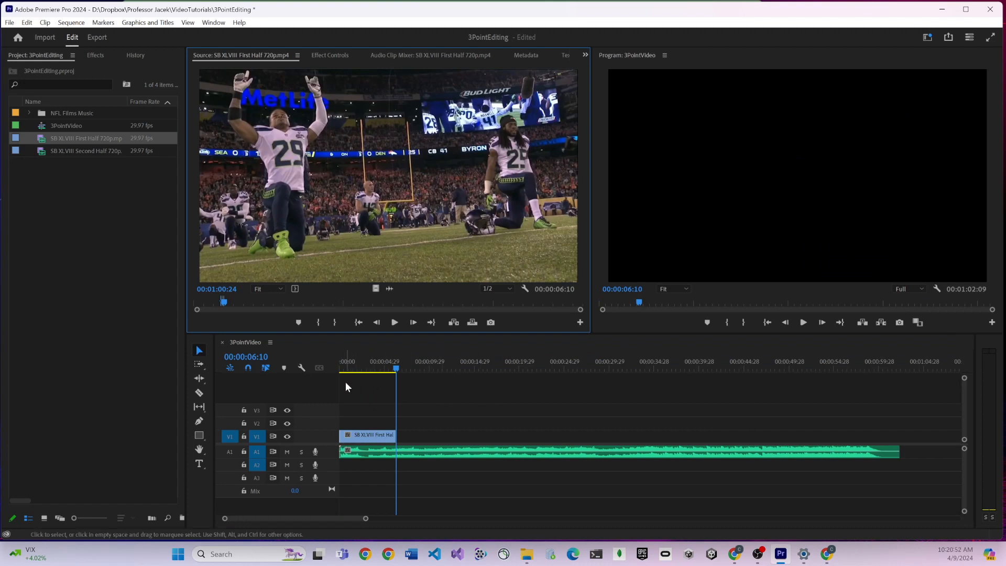
- Untarget audio tracks A1 and A2 and undo the video-only Overwrite edit
left_click(256, 452)
left_click(257, 465)
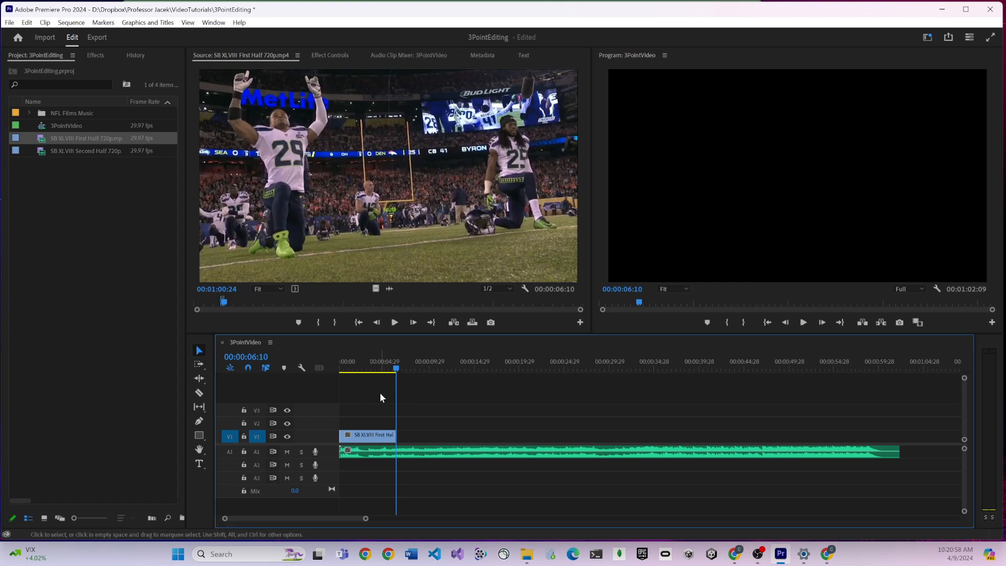
key("semicolon")
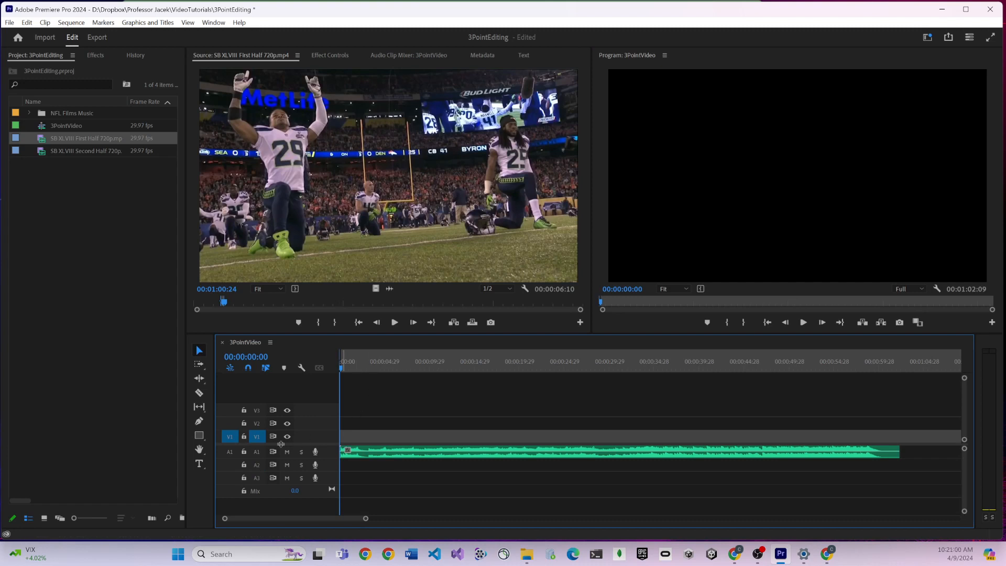
- Retarget tracks A1 and A2, re-enable the A1 source patch, and overwrite the marked first-half footage with its audio at the In point
left_click(254, 452)
left_click(254, 464)
left_click(229, 451)
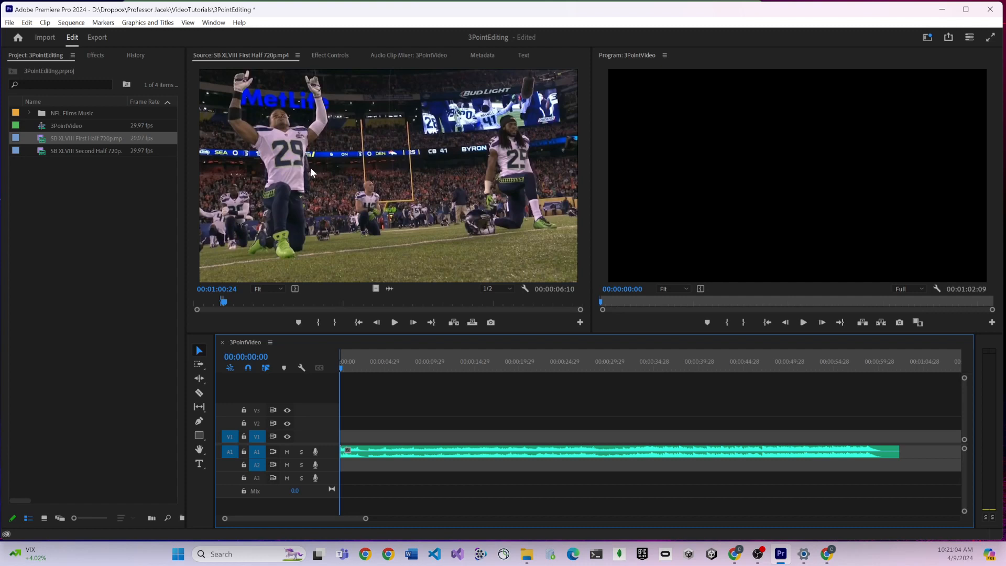
left_click_drag(313, 176, 868, 256)
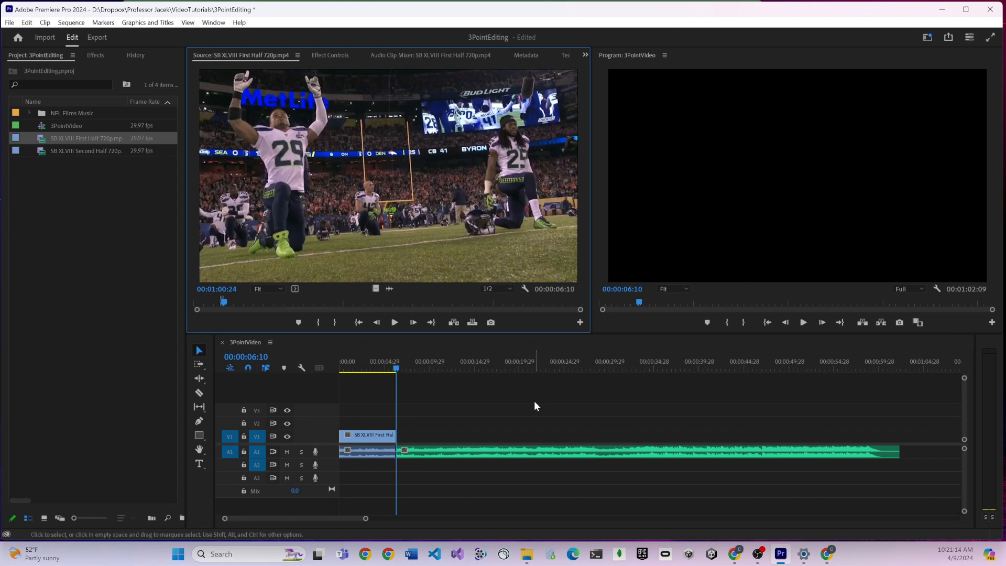
- Try deleting the first-half clip together with its linked audio from the sequence, then undo the deletion
left_click(370, 437)
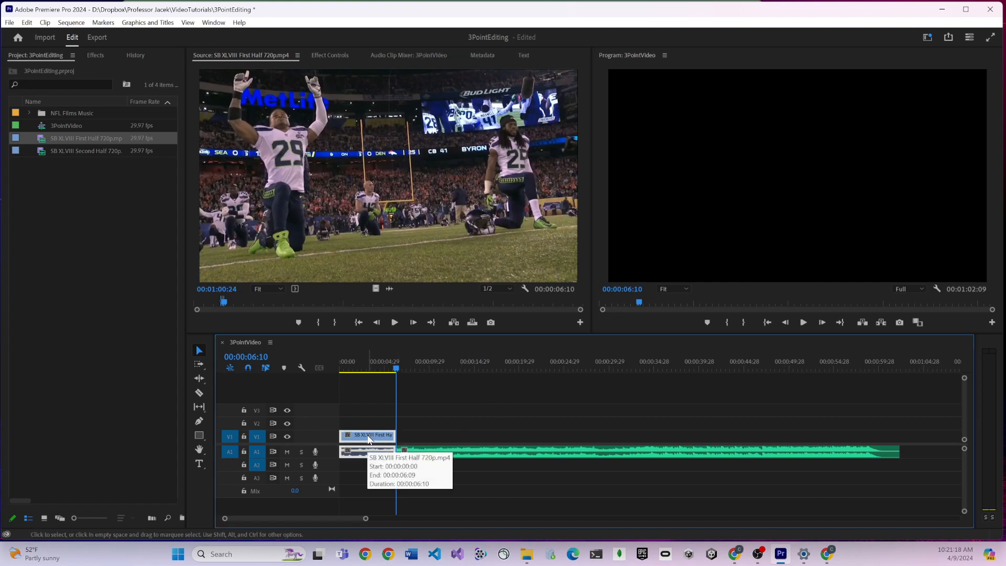
key("Delete")
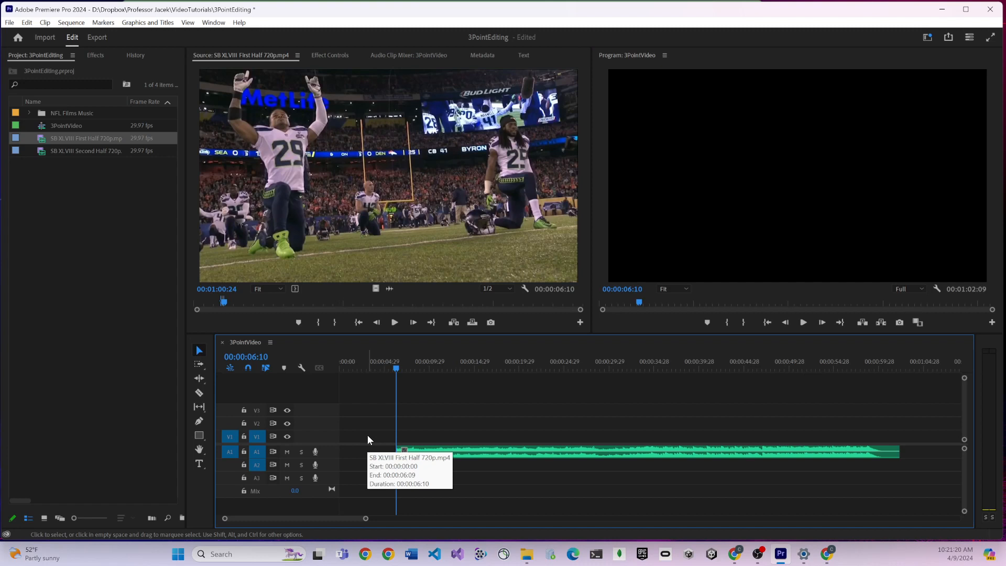
key("ctrl+z")
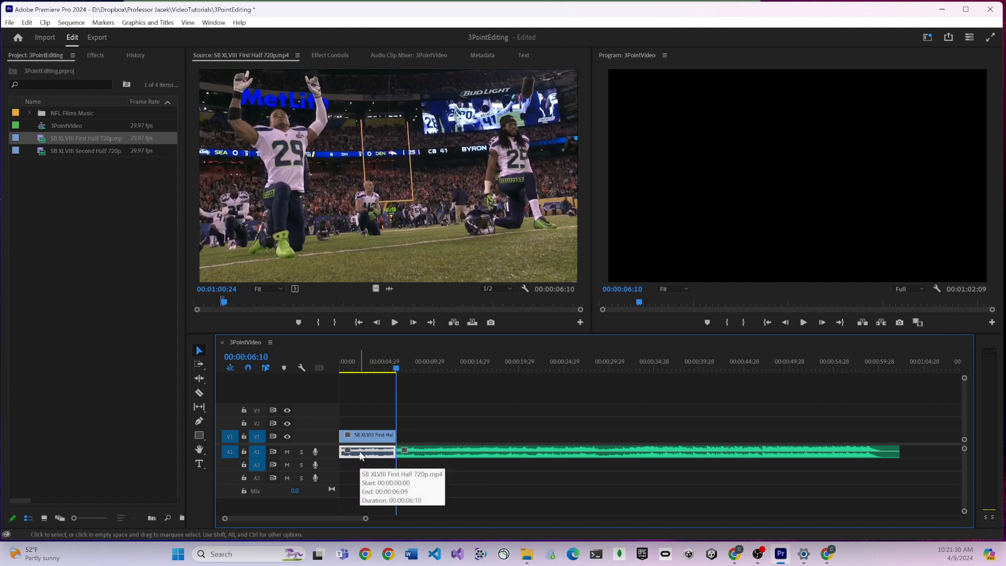
- Delete only the first-half clip's audio from A1 and extend the music clip back to the sequence start
key("Delete")
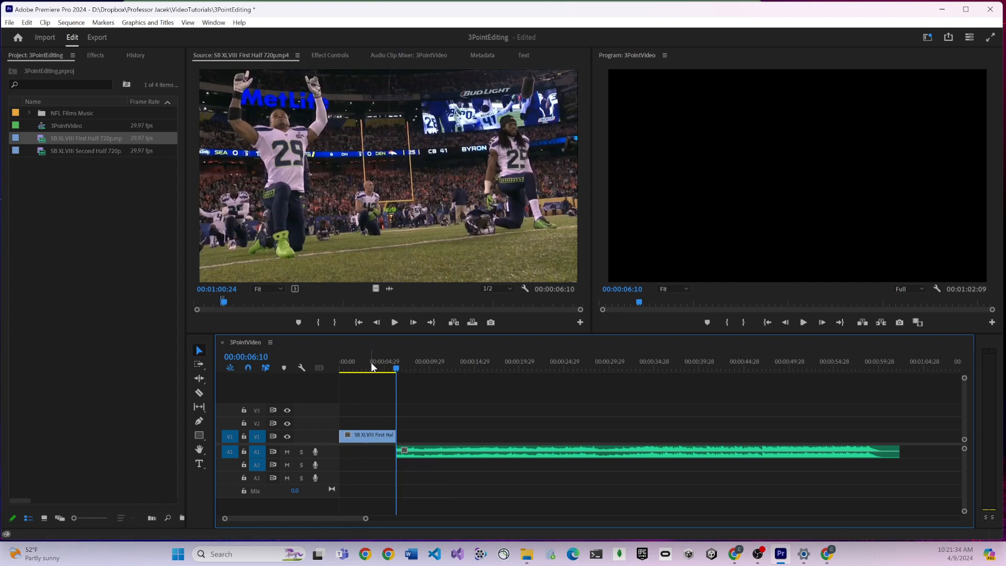
left_click(344, 366)
key("space")
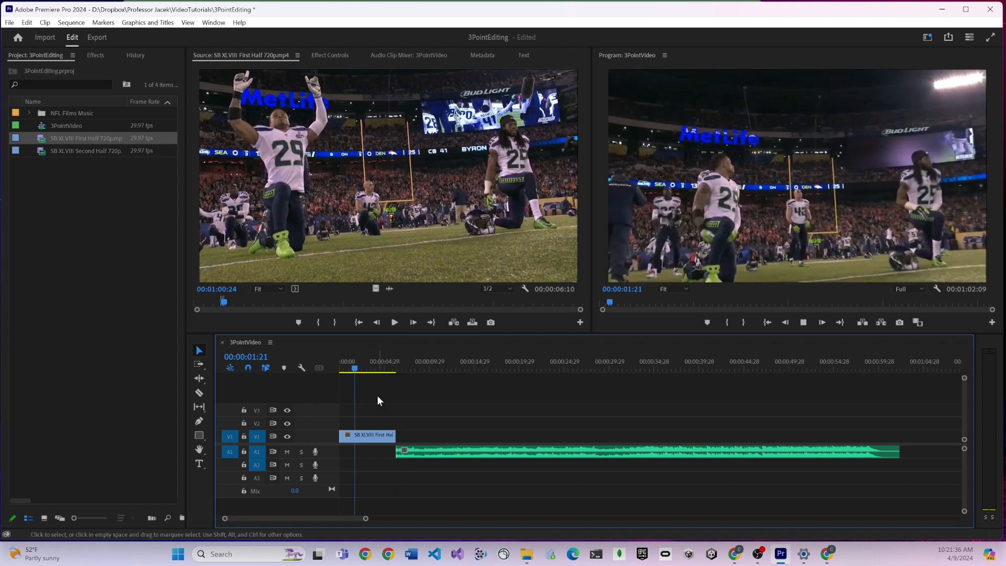
key("space")
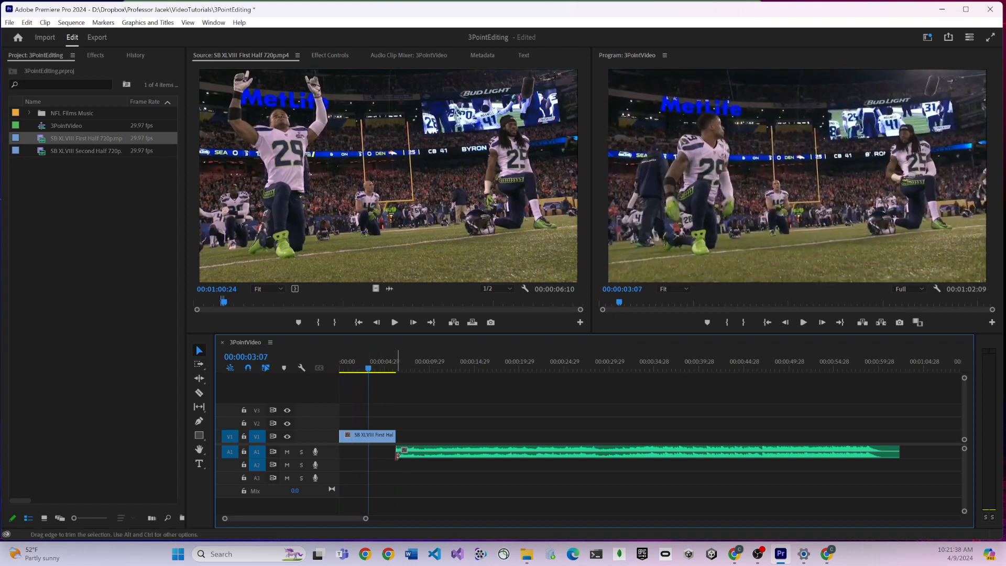
left_click_drag(398, 451, 399, 451)
left_click_drag(399, 449, 328, 460)
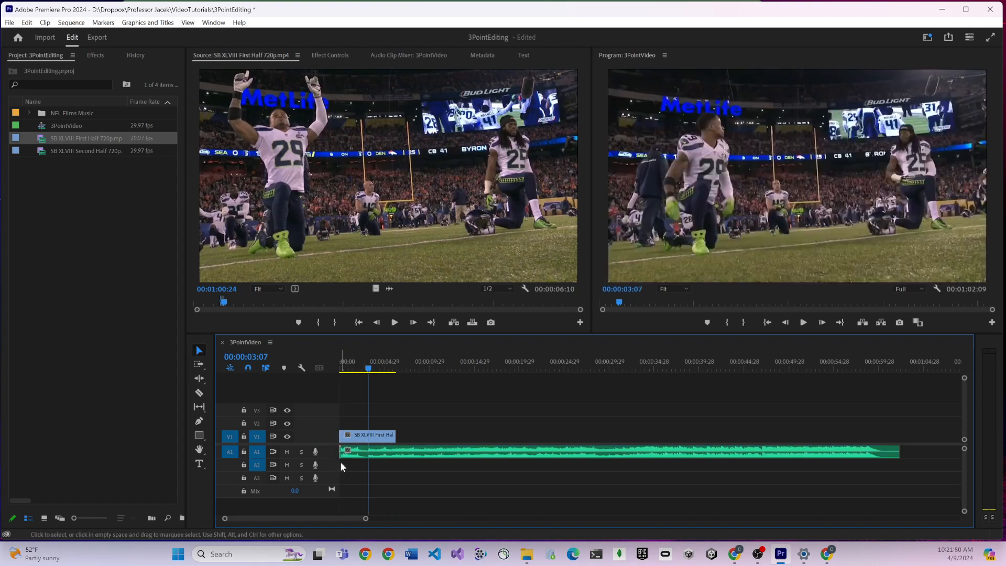
- Undo the music clip extension, the audio deletion and the last Overwrite edit
key("ctrl+z")
key("ctrl+z")
key("ctrl+z")
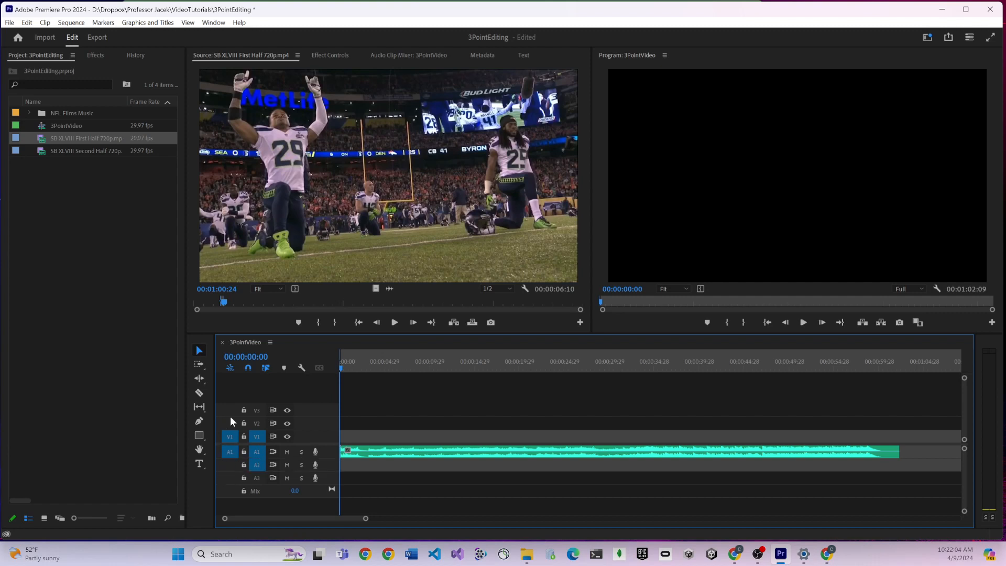
- Patch the source audio to track A2 and untarget track A1, leaving A2 targeted
left_click(229, 451)
left_click(228, 453)
left_click_drag(263, 463, 259, 464)
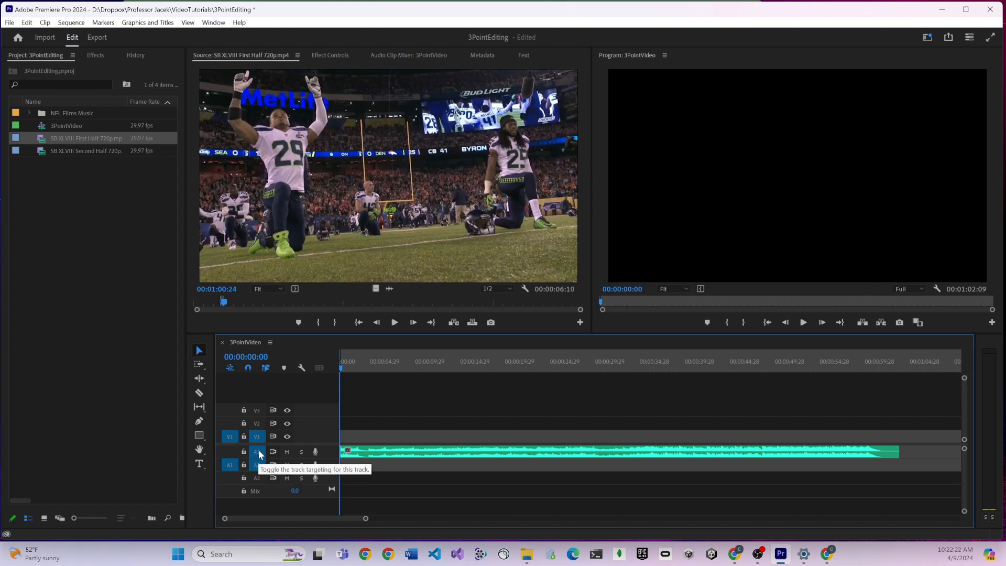
left_click(259, 453)
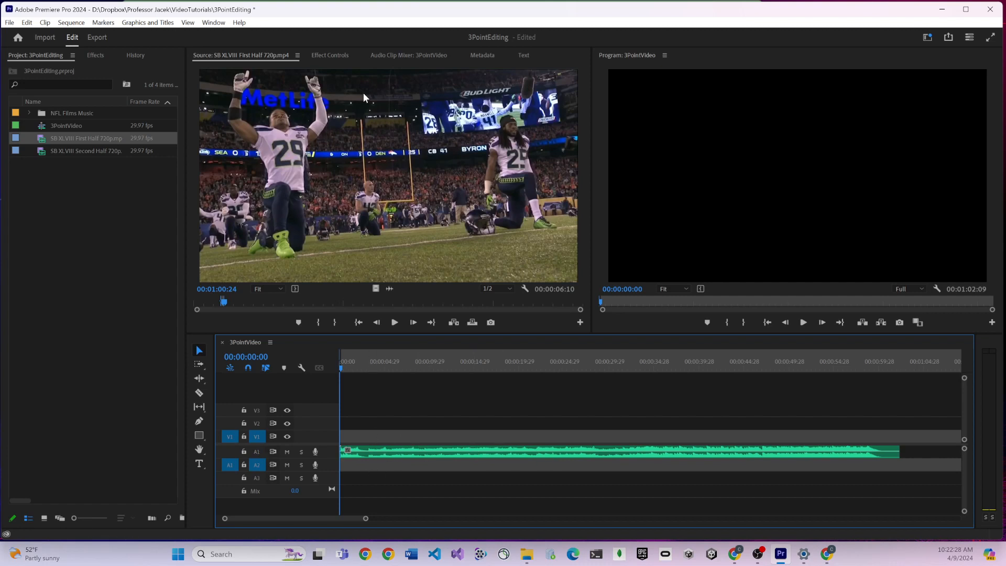
- Overwrite the marked first-half footage at the In point with its audio on A2, and play the sequence from the start
left_click_drag(342, 156, 855, 248)
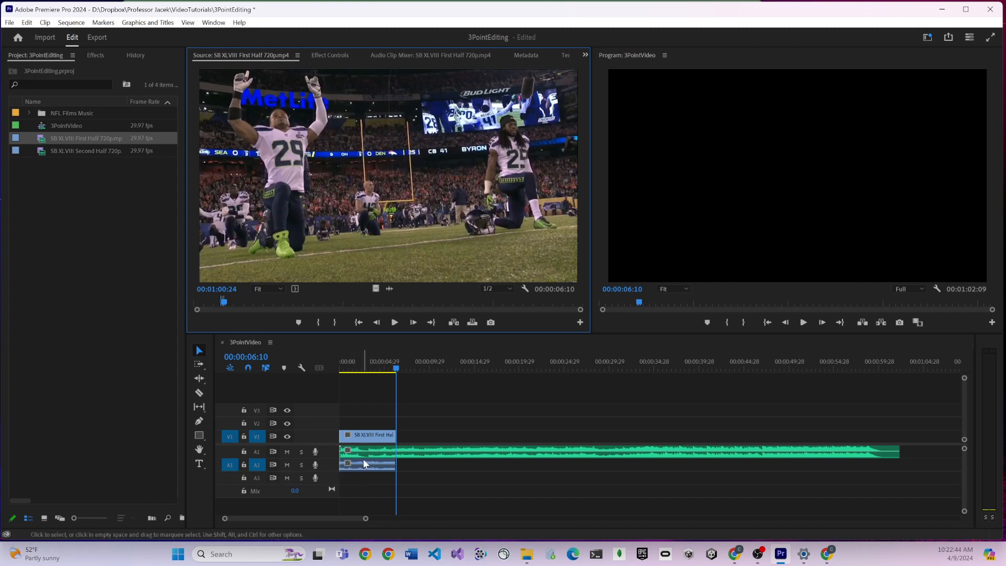
left_click(382, 347)
key("Home")
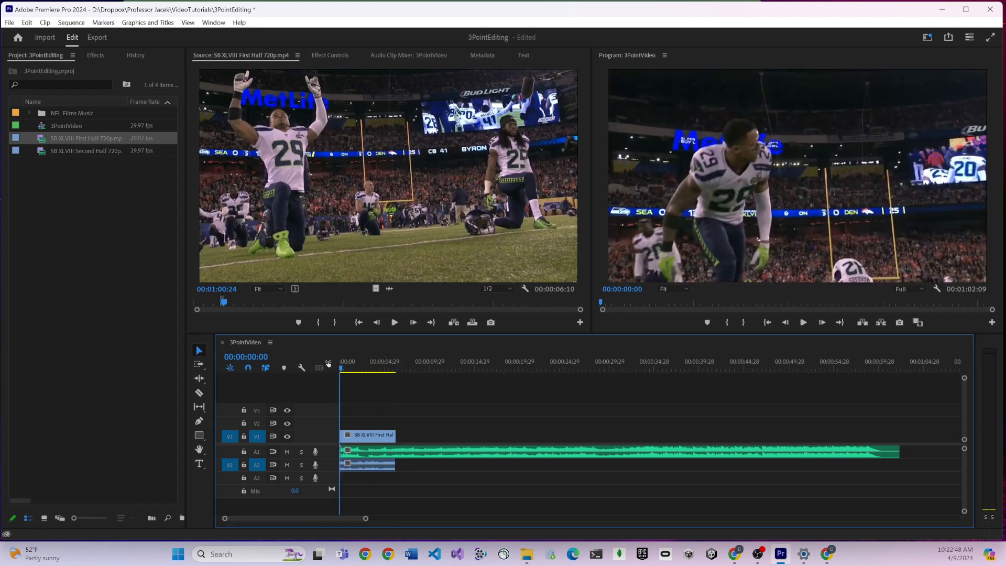
key("space")
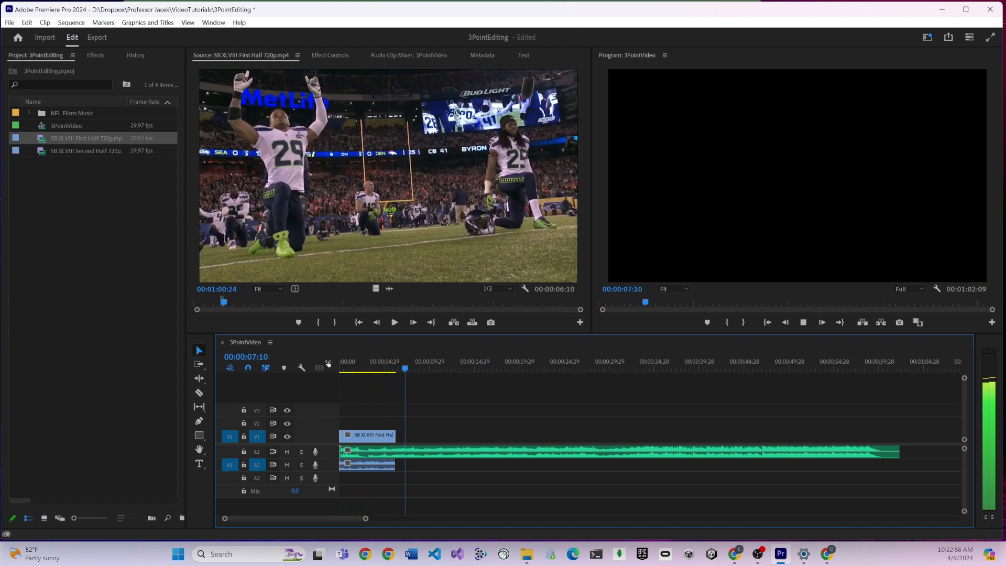
- Stop playback, then undo the last Overwrite edit and the removal of the sequence Out point
key("space")
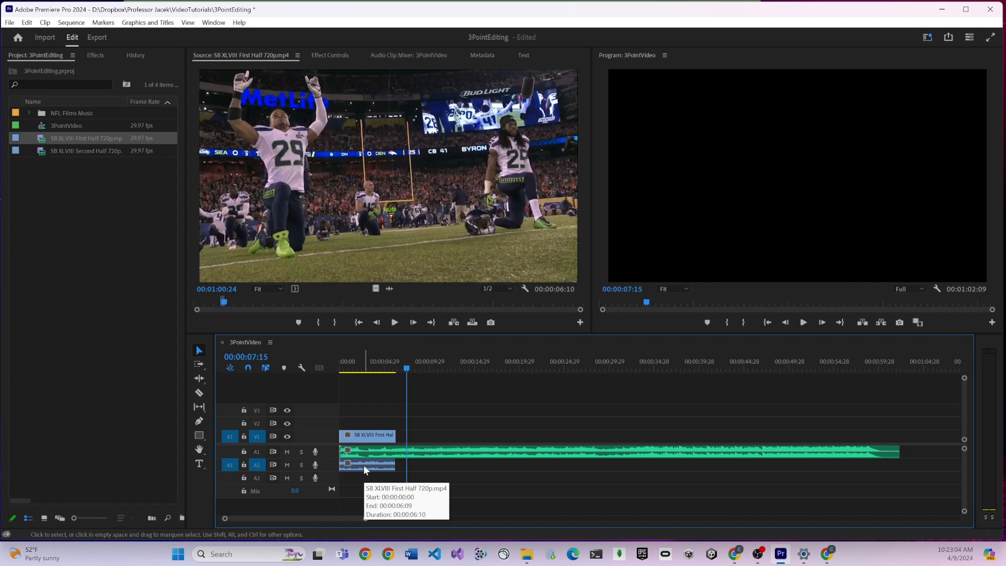
key("ctrl+z")
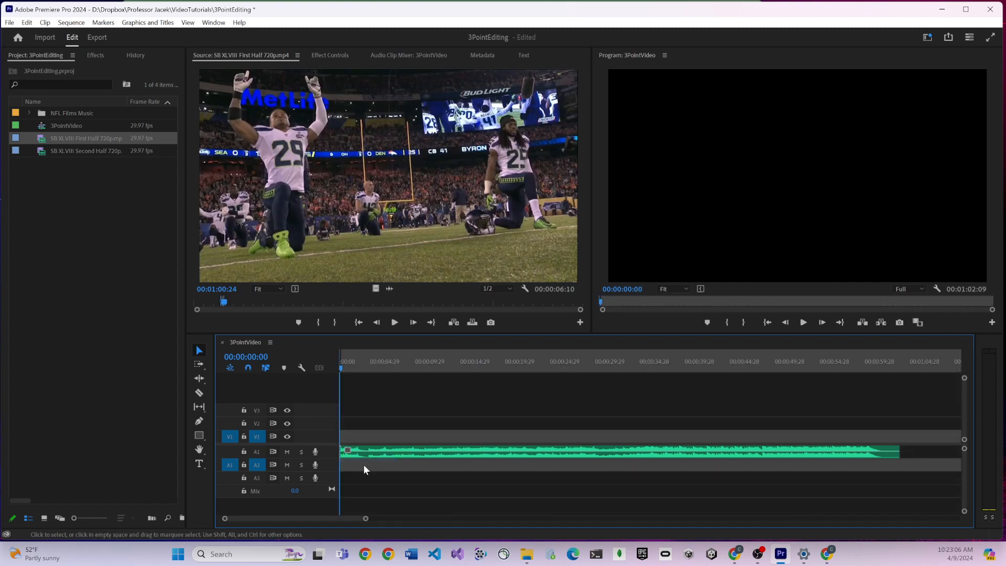
key("ctrl+z")
key("ctrl+z")
key("ctrl+shift+z")
key("ctrl+shift+z")
key("ctrl+shift+z")
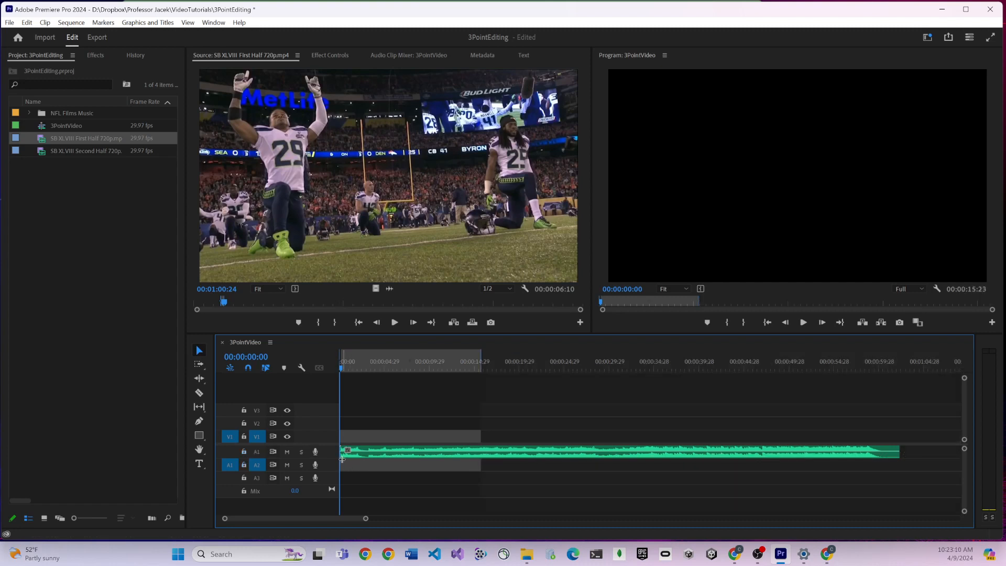
- Move the source audio patch to A1 and disable it, and untarget track A2 so that only V1 receives footage
left_click(230, 449)
left_click(257, 465)
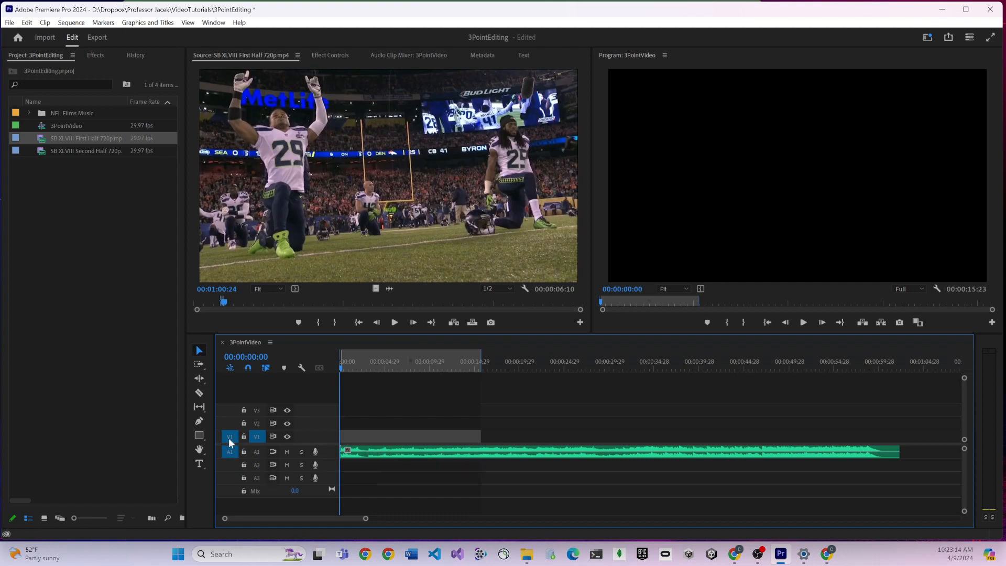
left_click(288, 205)
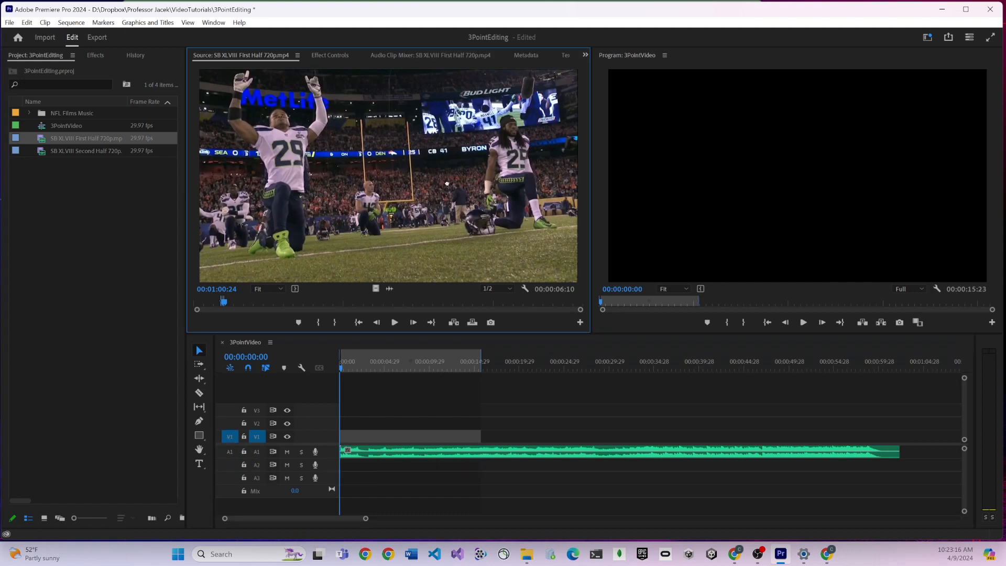
- Clear the sequence Out point and overwrite the marked first-half footage at the sequence start as video only on V1
left_click_drag(531, 185, 850, 246)
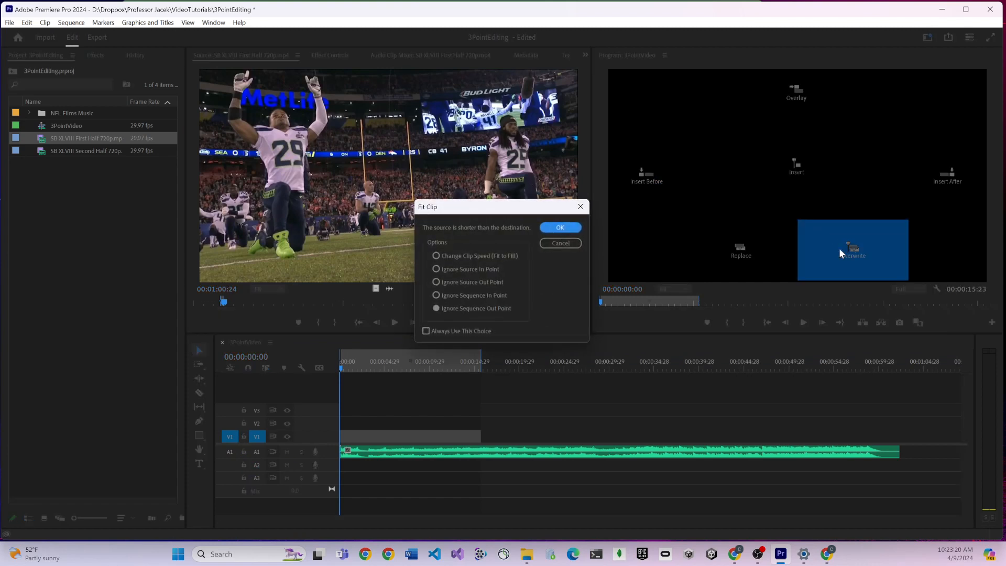
left_click(565, 244)
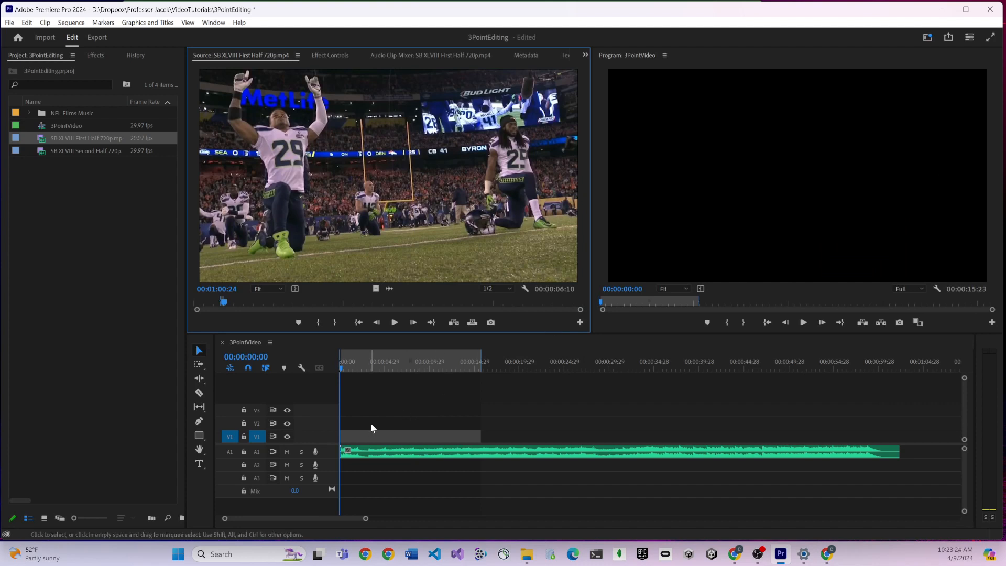
left_click(391, 406)
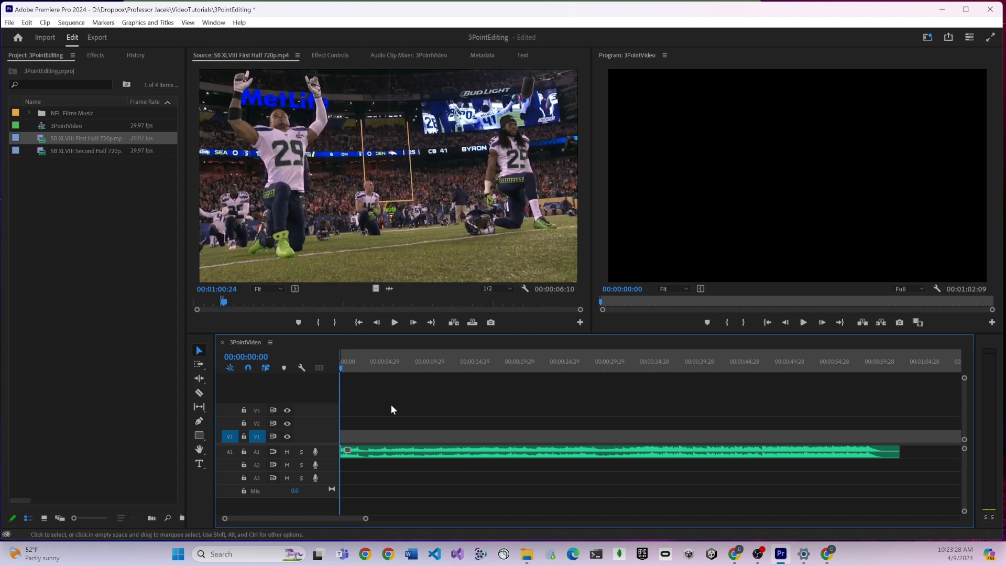
left_click_drag(374, 181, 878, 255)
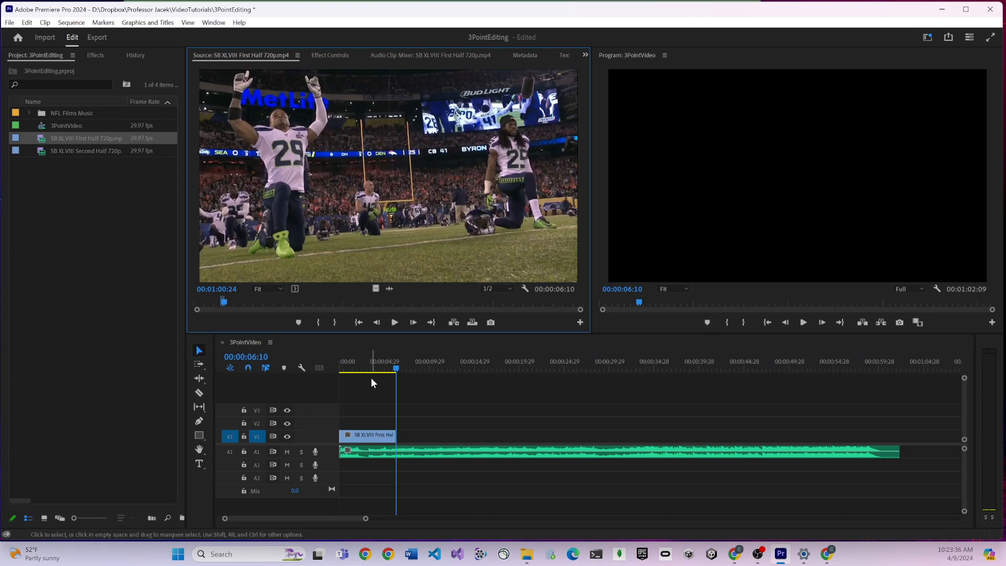
- Play the sequence from the start to check the video-only clip against the music
left_click_drag(340, 365, 328, 367)
key("space")
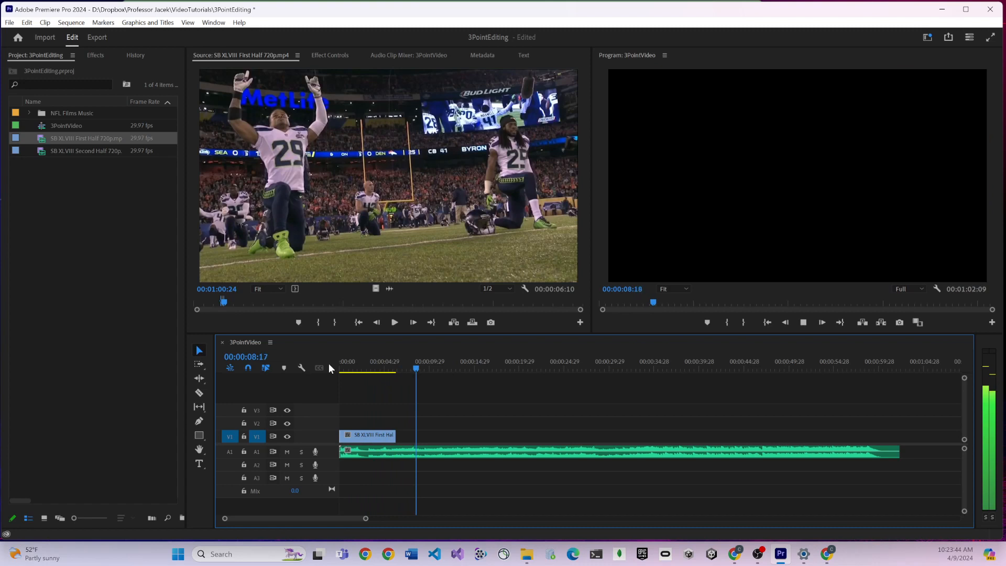
key("space")
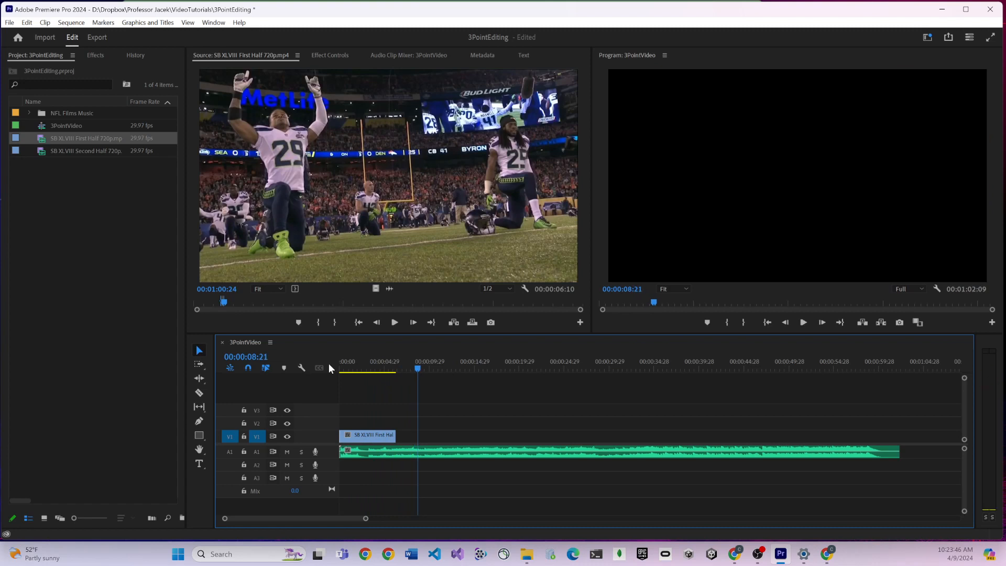
- Mark a sequence In point at 00:00:06:10, where the first clip ends, and an Out point at 00:00:11:11
left_click_drag(392, 362, 404, 361)
mouse_move(403, 362)
left_mouse_down()
mouse_move(442, 362)
mouse_move(396, 369)
mouse_move(454, 370)
mouse_move(401, 374)
left_mouse_up()
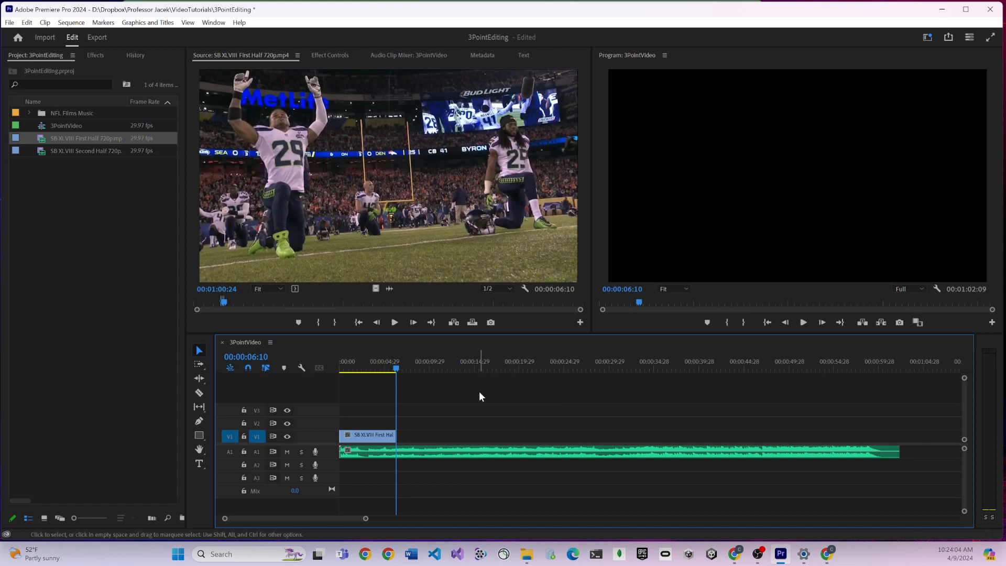
key("i")
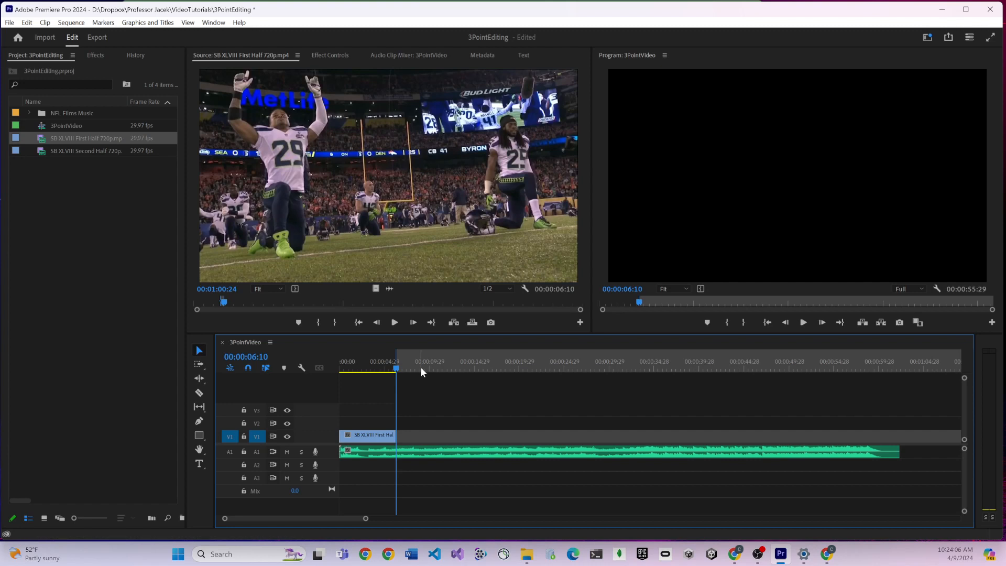
left_click_drag(413, 363, 441, 363)
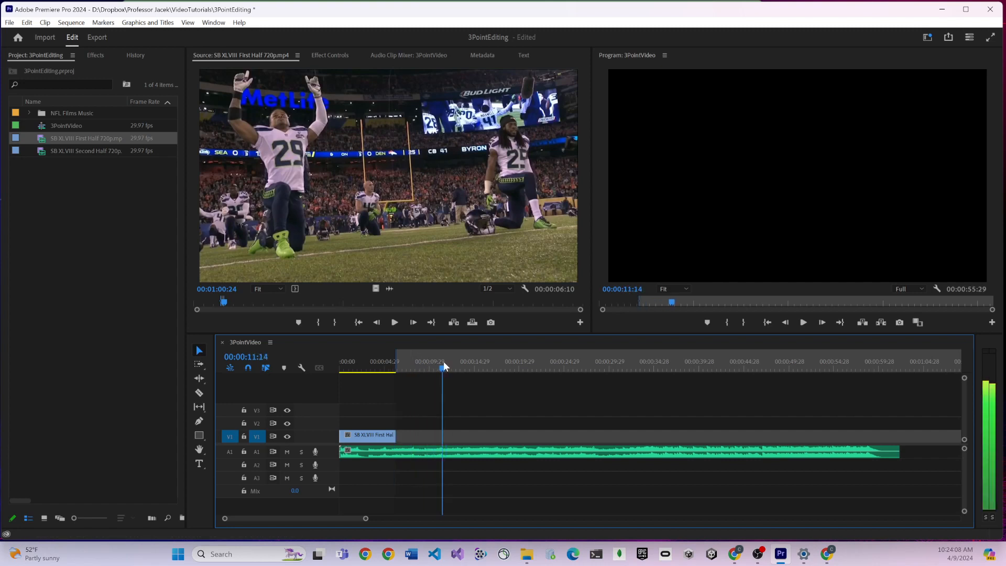
key("o")
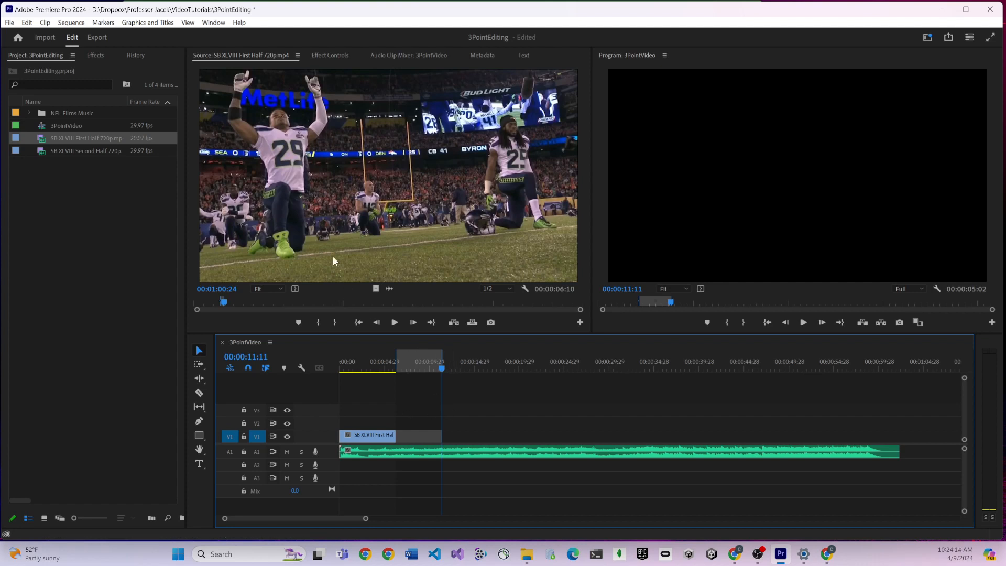
- Mark a source In point at 00:01:40:19 in the first-half footage and overwrite it into the marked sequence range on V1
left_click_drag(239, 300, 247, 297)
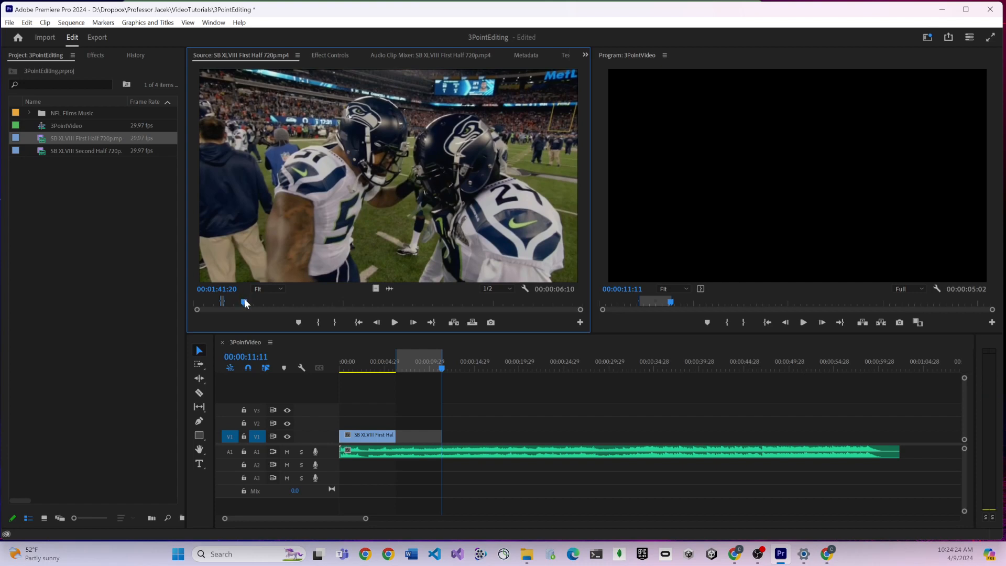
left_click_drag(244, 304, 244, 303)
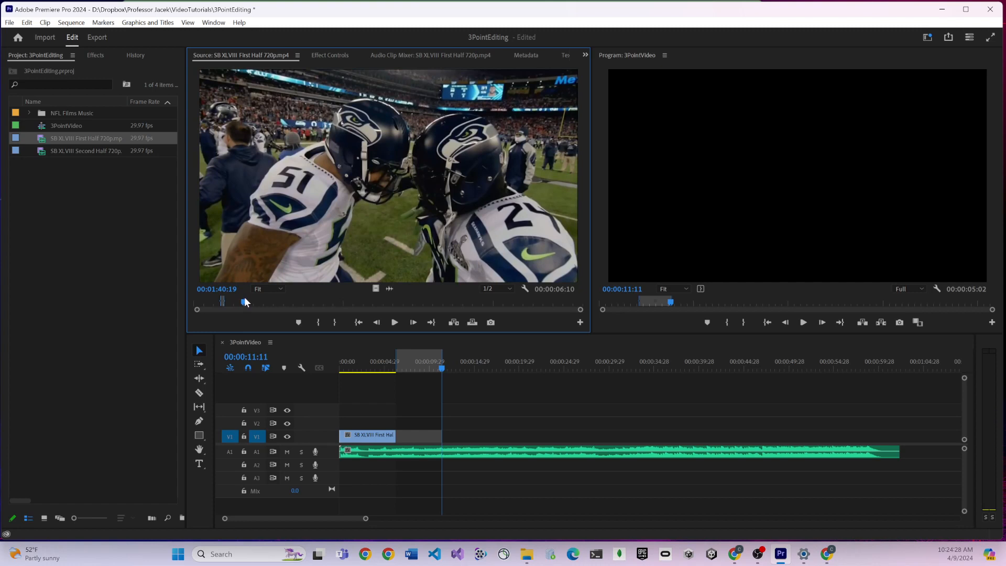
key("i")
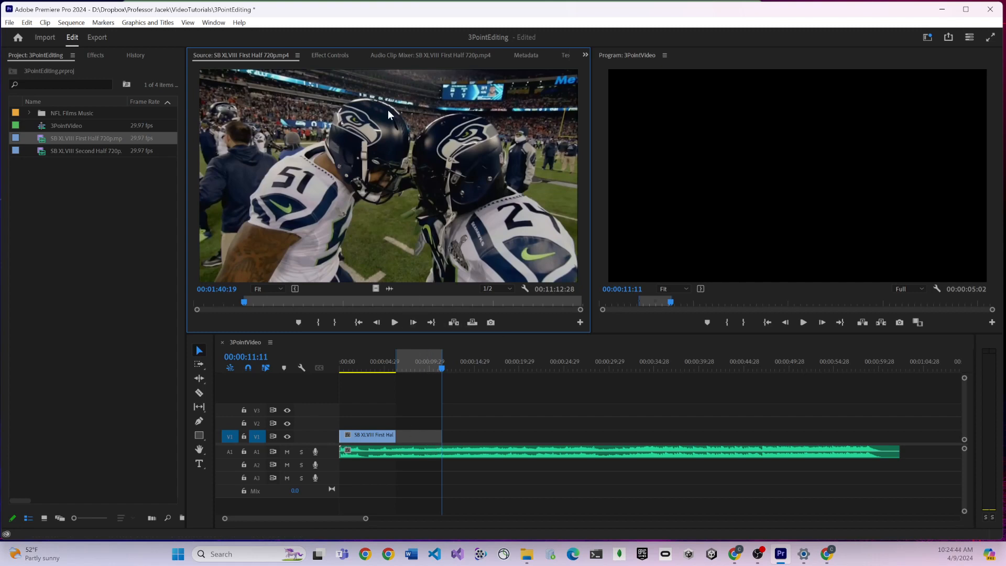
left_click_drag(520, 159, 844, 253)
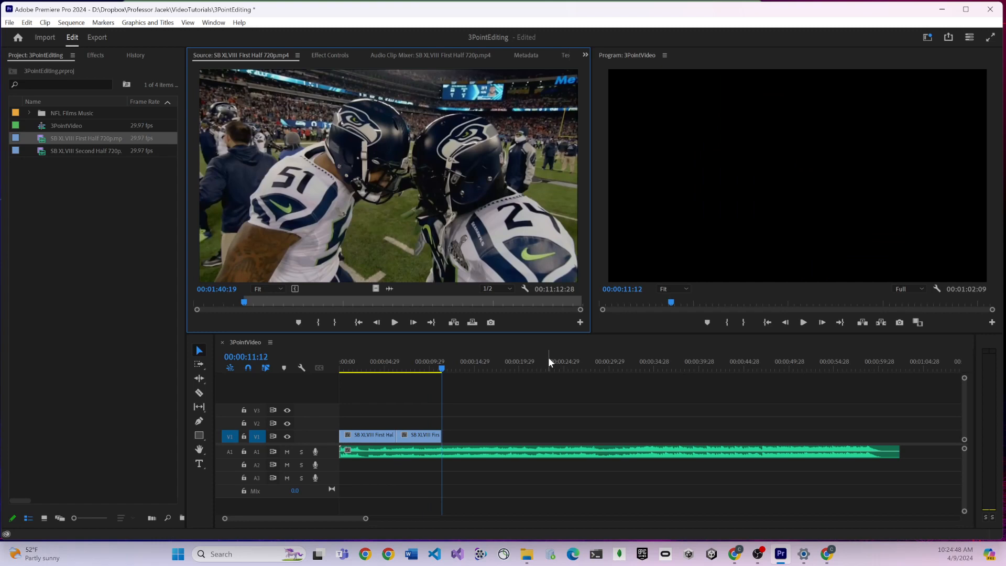
- Play the sequence from the start and scrub through the second clip to review where it ends
left_click_drag(385, 362, 328, 376)
key("space")
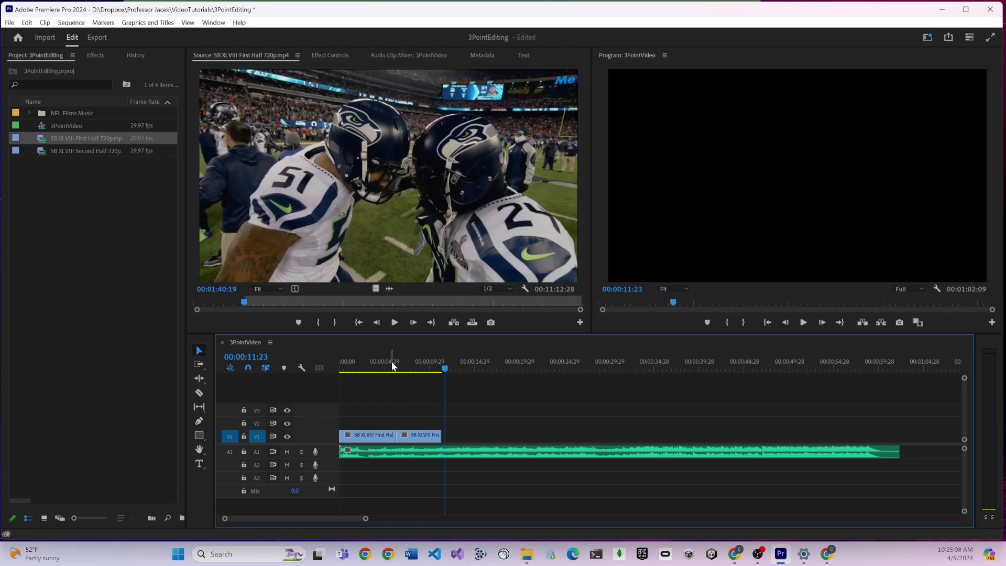
left_click(315, 188)
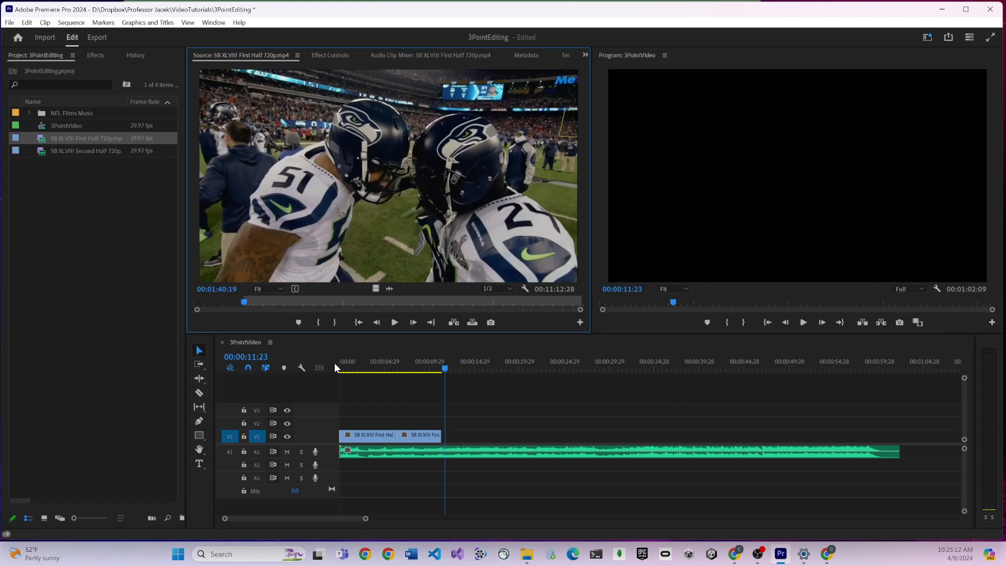
left_click(392, 367)
left_click_drag(394, 367, 433, 376)
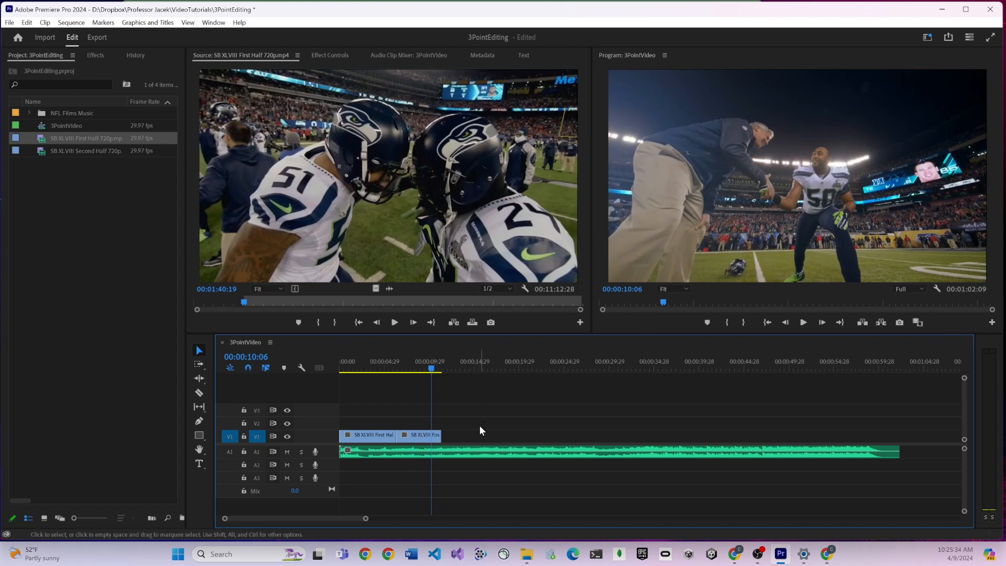
- Delete the second first-half clip from track V1
left_click(410, 364)
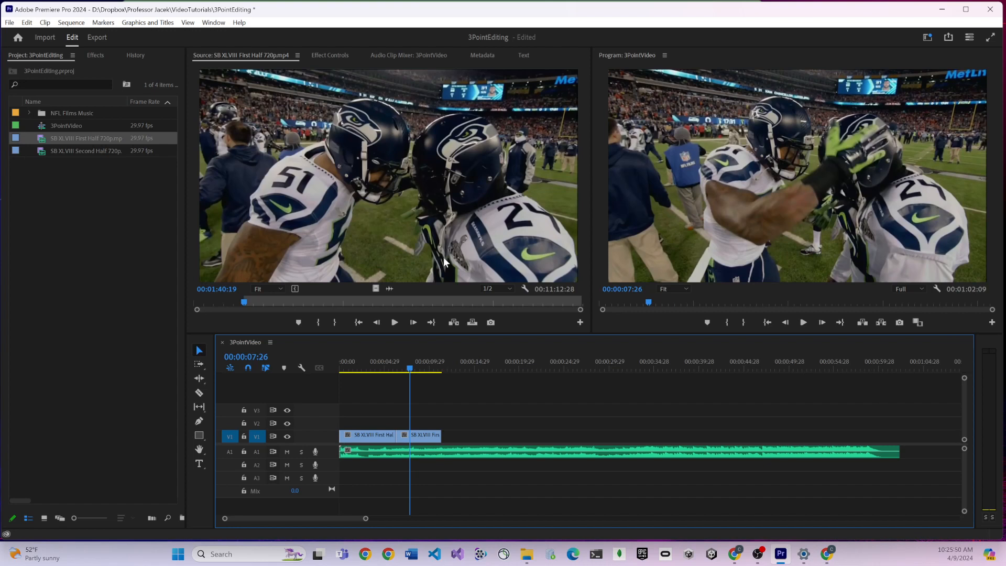
left_click(423, 438)
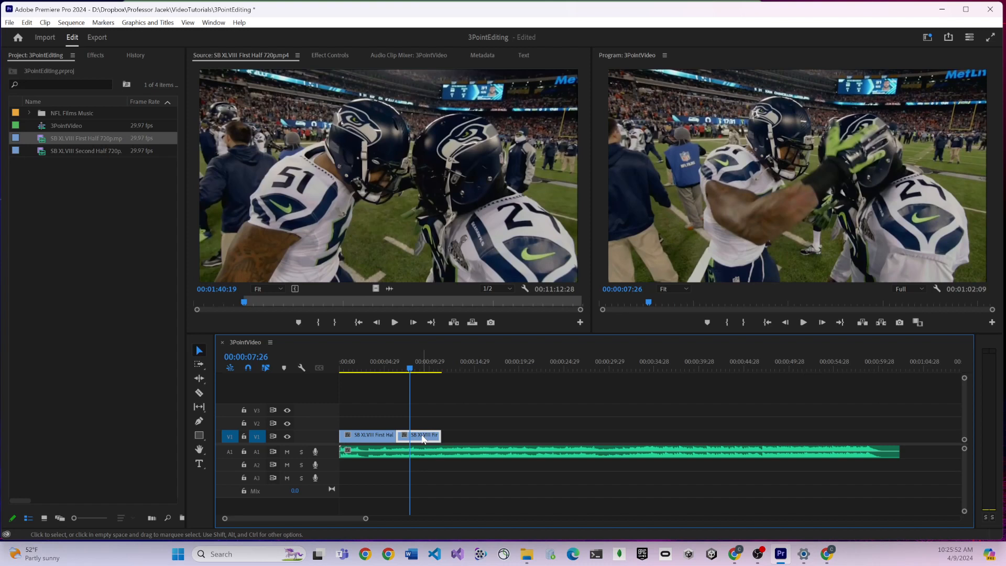
key("Delete")
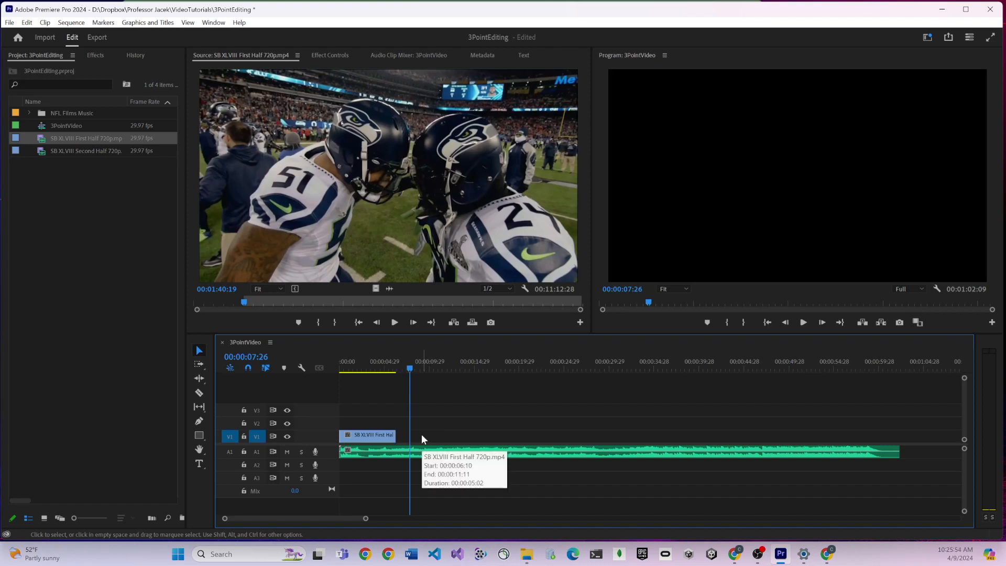
- Place the sequence playhead at 00:00:03:17 and mark the first-half source from In 00:02:50:27 to Out 00:02:53:12
mouse_move(360, 359)
left_mouse_down()
mouse_move(348, 359)
mouse_move(378, 355)
mouse_move(347, 354)
mouse_move(372, 355)
left_mouse_up()
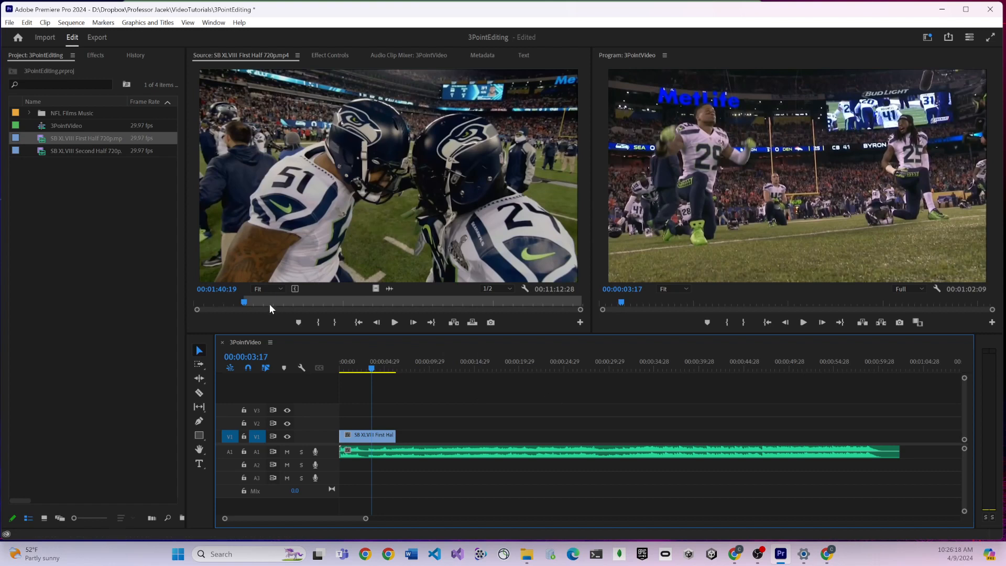
left_click_drag(263, 299, 281, 303)
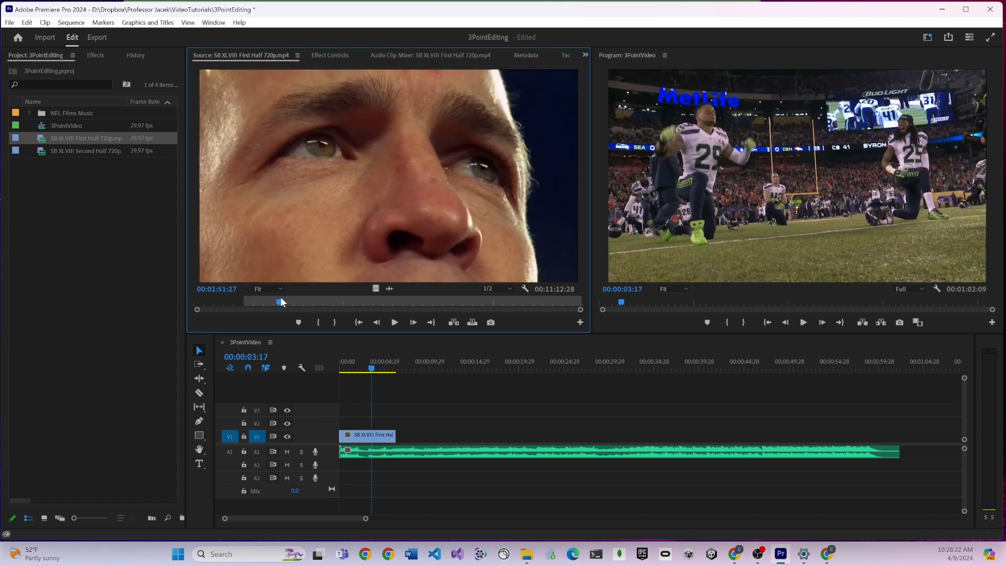
key("j")
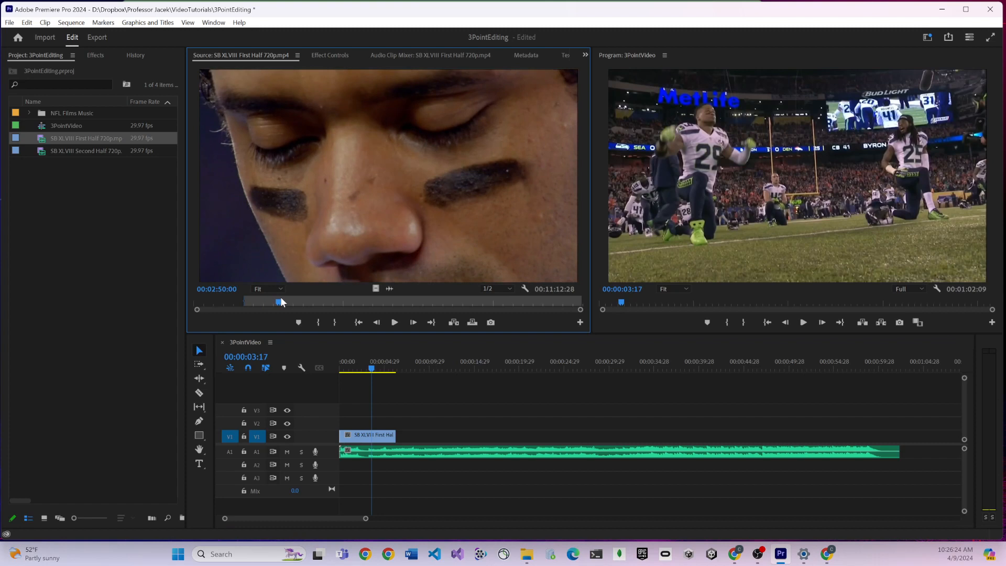
key("k")
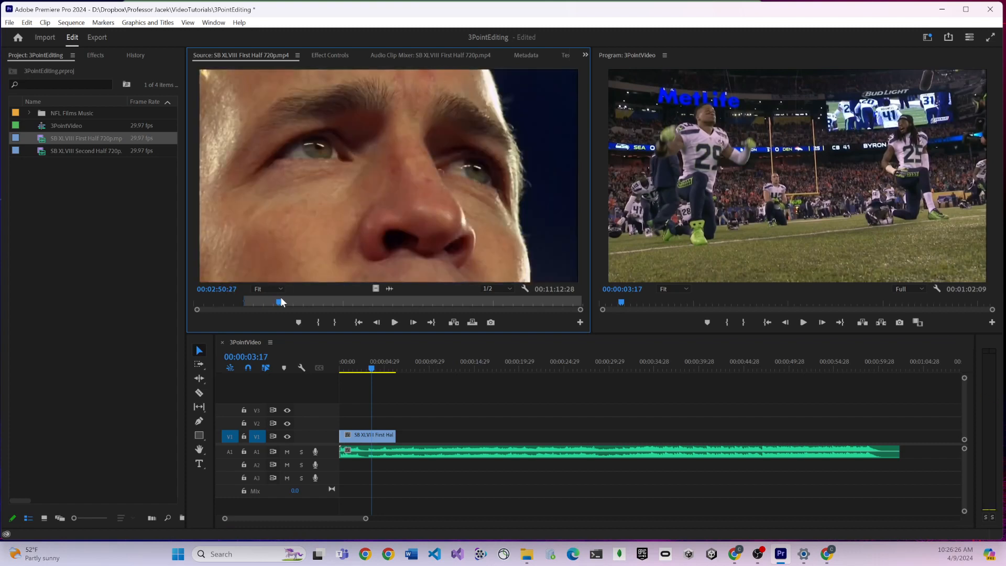
key("l")
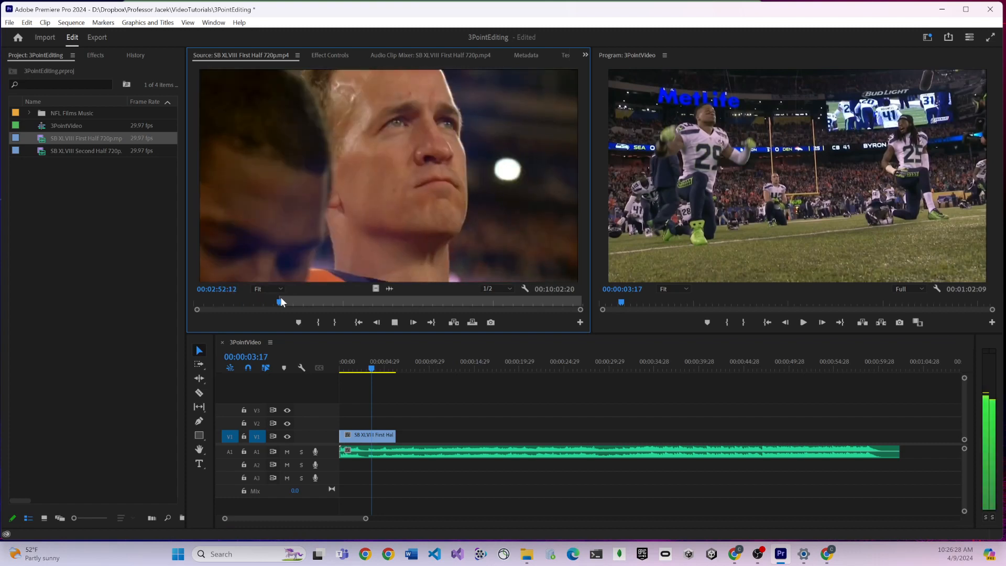
key("k")
left_click(282, 301)
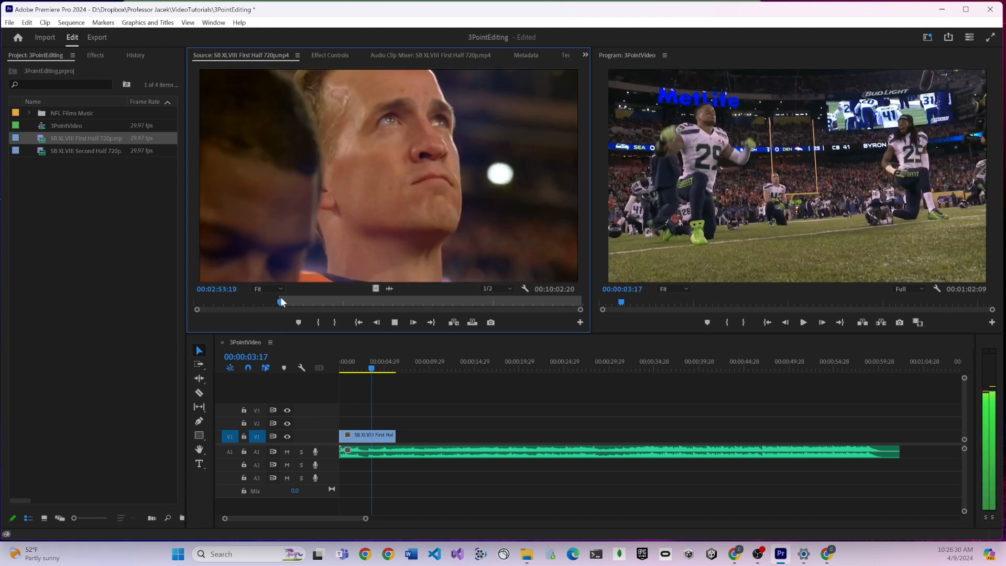
key("o")
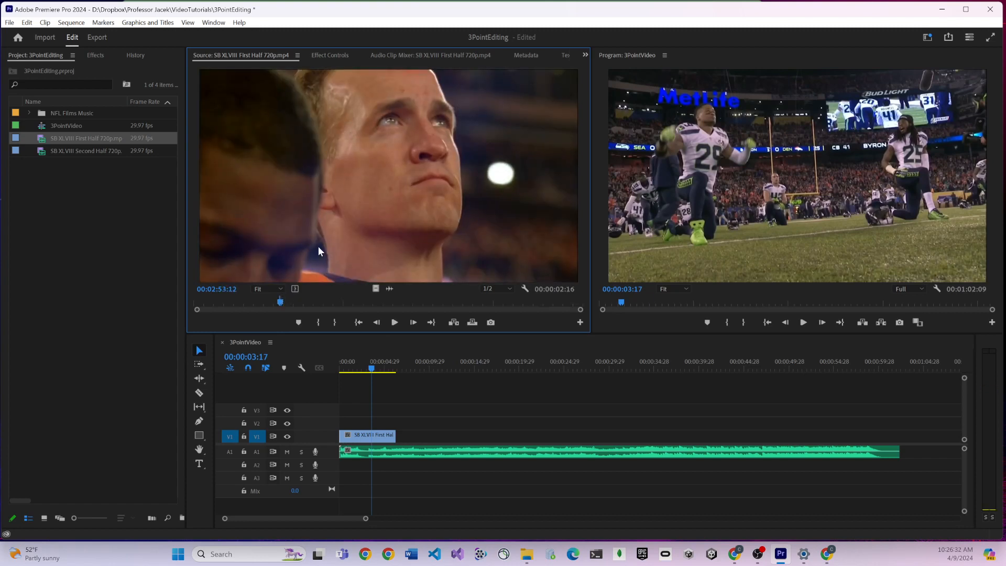
- Try inserting the marked footage at the sequence playhead, undo the insert, and lock audio track A1
left_click_drag(569, 173, 767, 181)
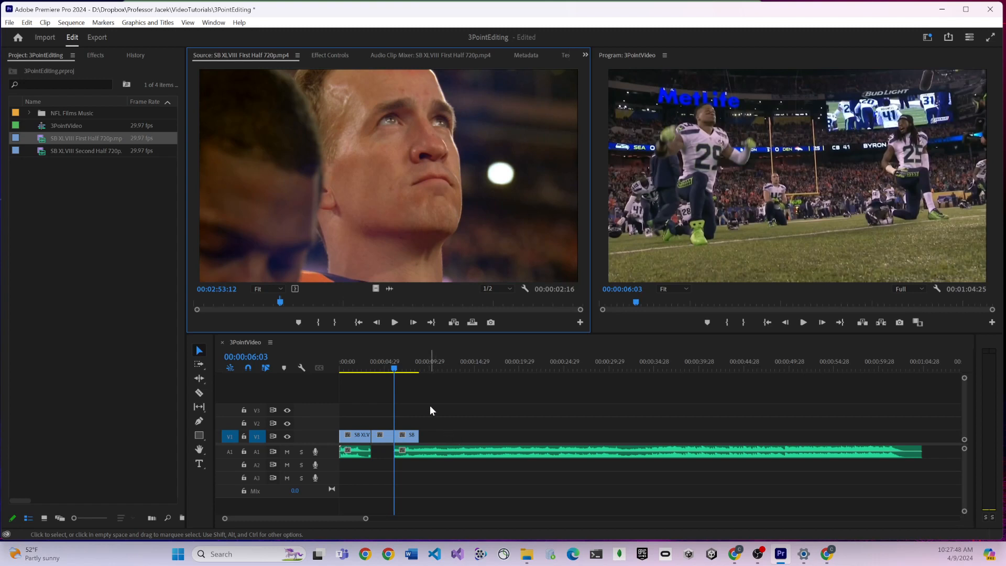
key("ctrl+z")
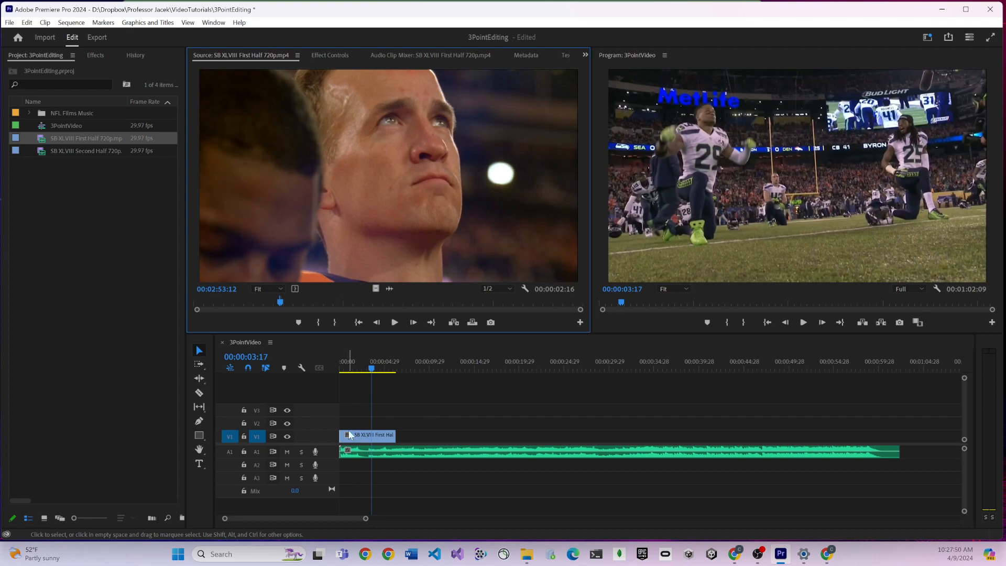
left_click(243, 451)
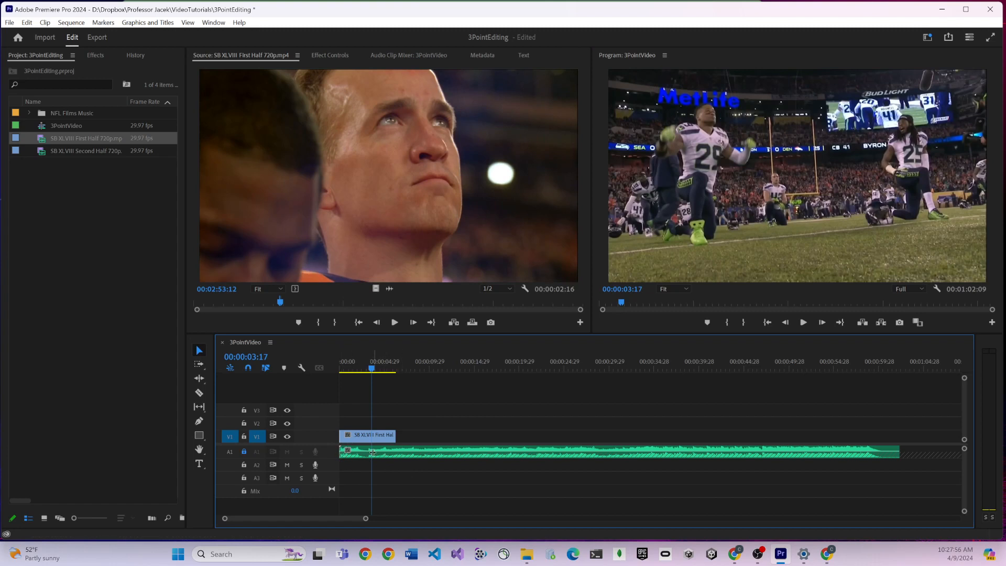
- Try inserting the marked first-half footage at 00:00:03:17 with A1 locked, undo the insert, and unlock audio track A1
left_click_drag(369, 157, 793, 176)
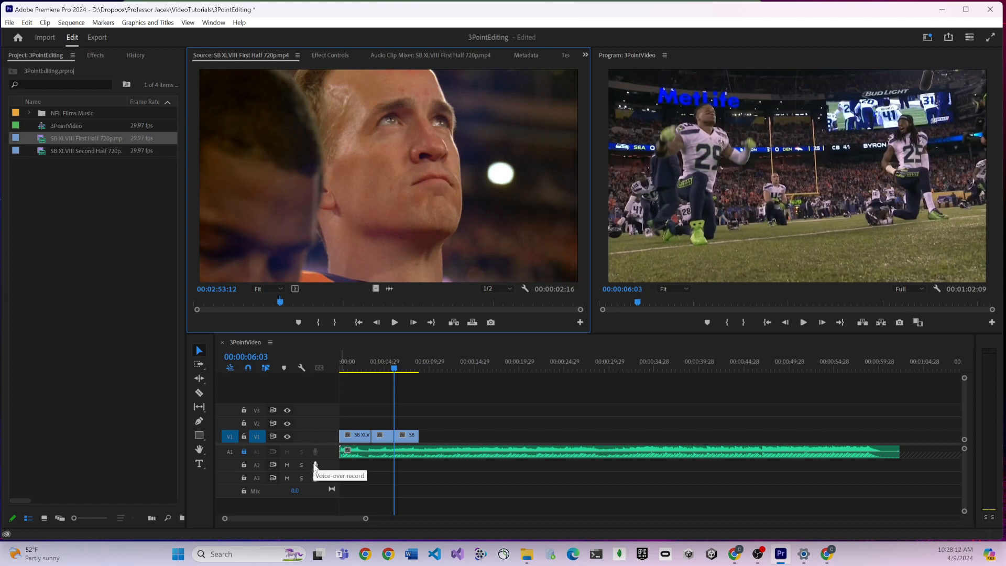
key("ctrl+z")
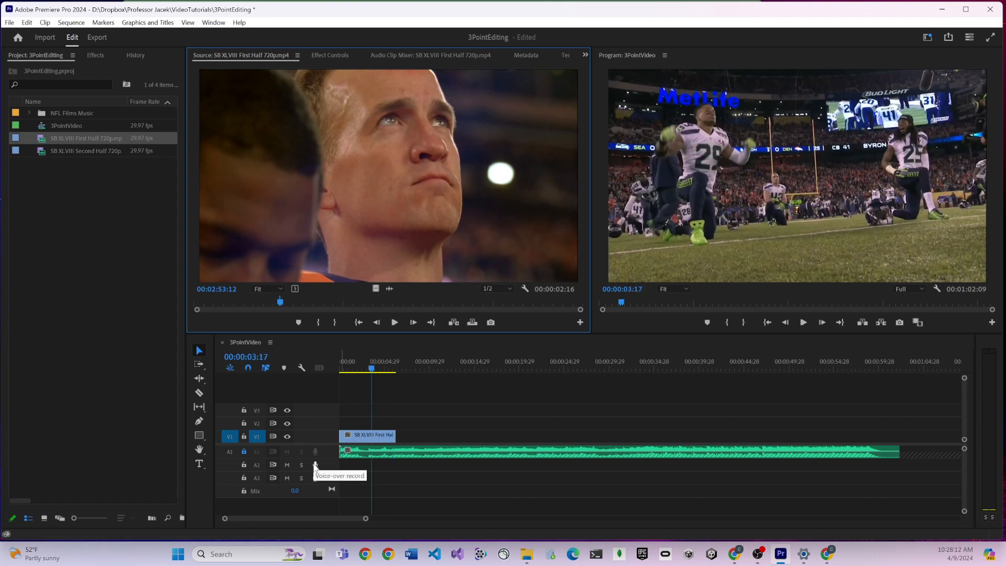
left_click(243, 454)
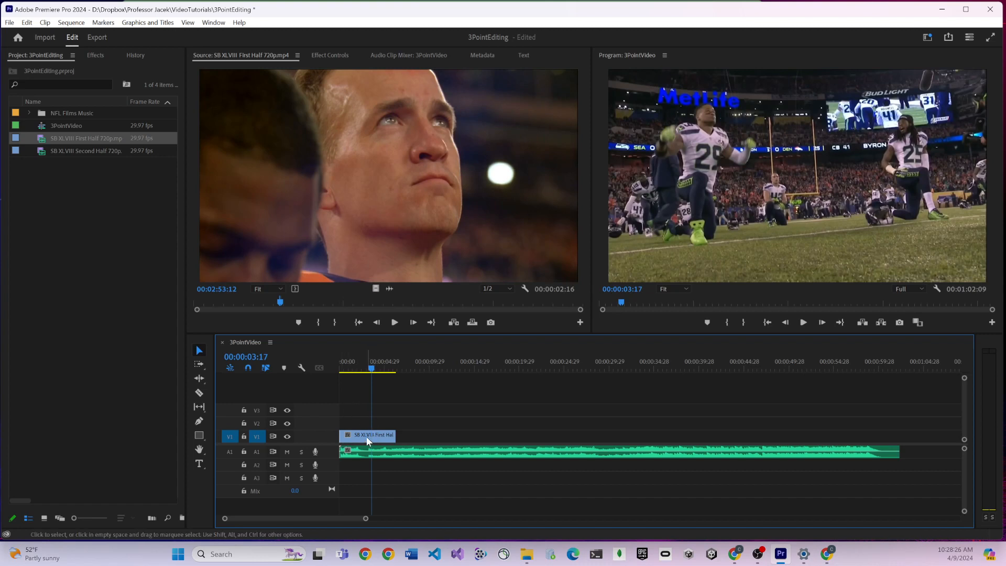
- Try overwriting from a sequence In point at 00:00:03:17 with the marked first-half footage, and undo the overwrite
mouse_move(366, 436)
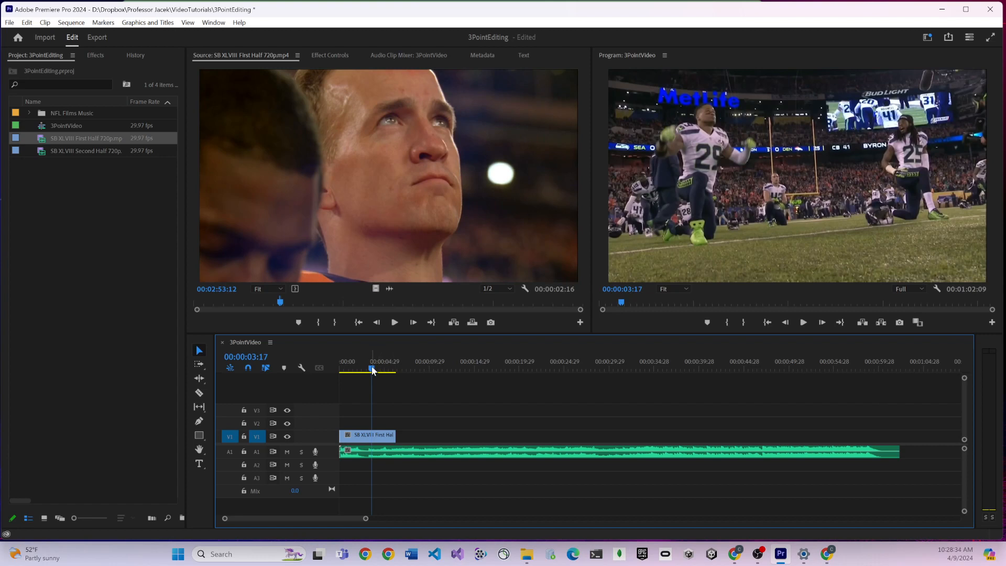
key("i")
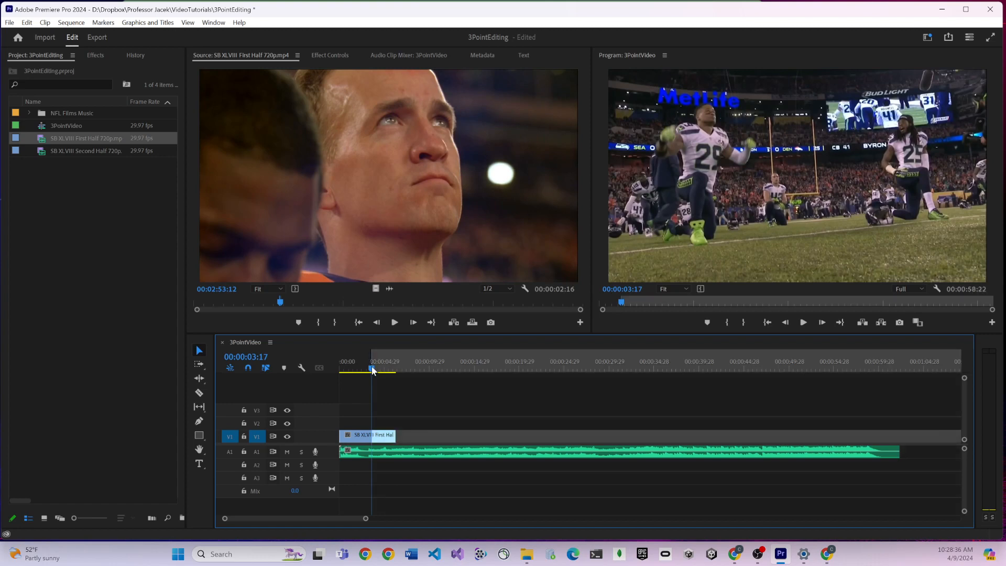
left_click_drag(322, 197, 372, 437)
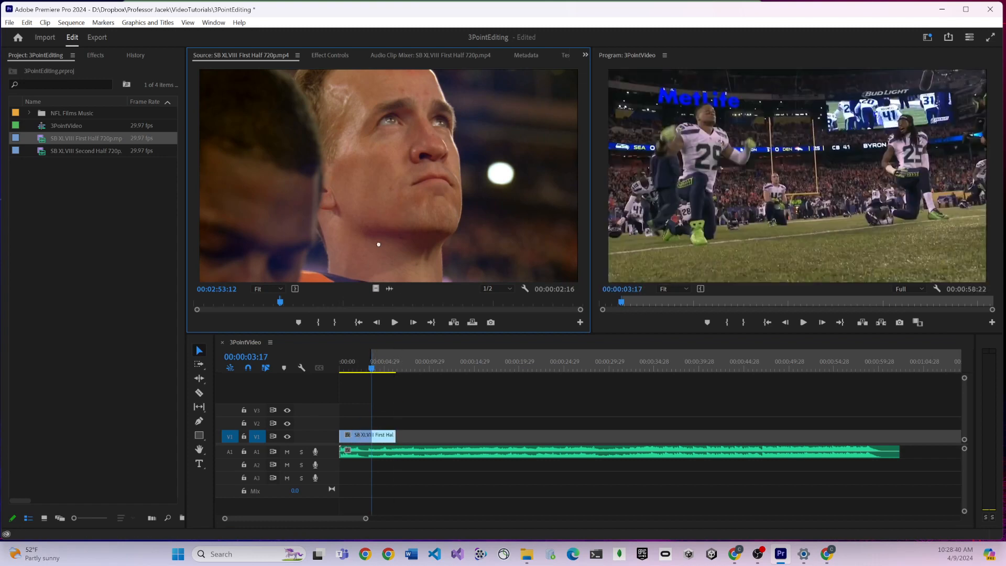
left_click_drag(488, 165, 824, 245)
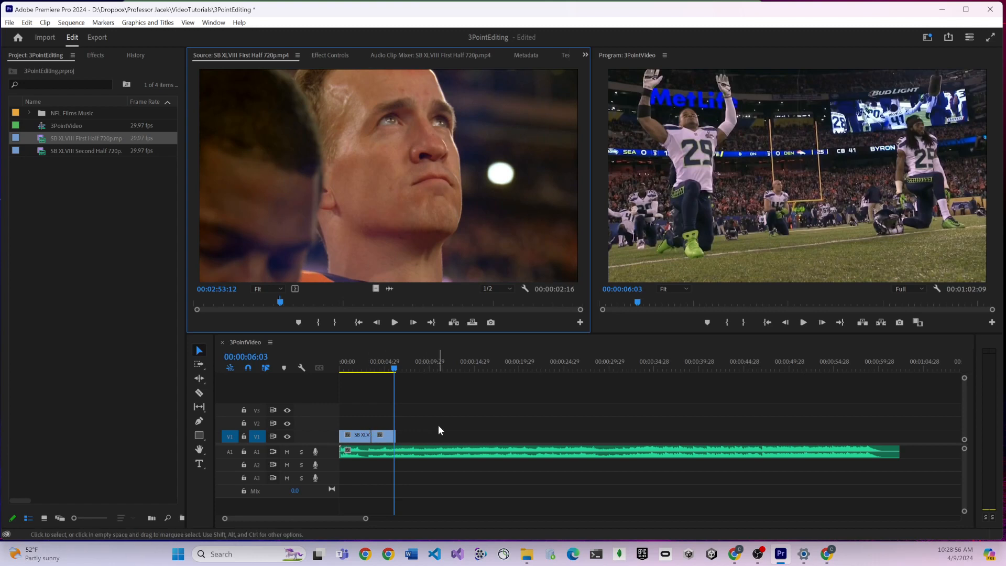
key("Up")
key("i")
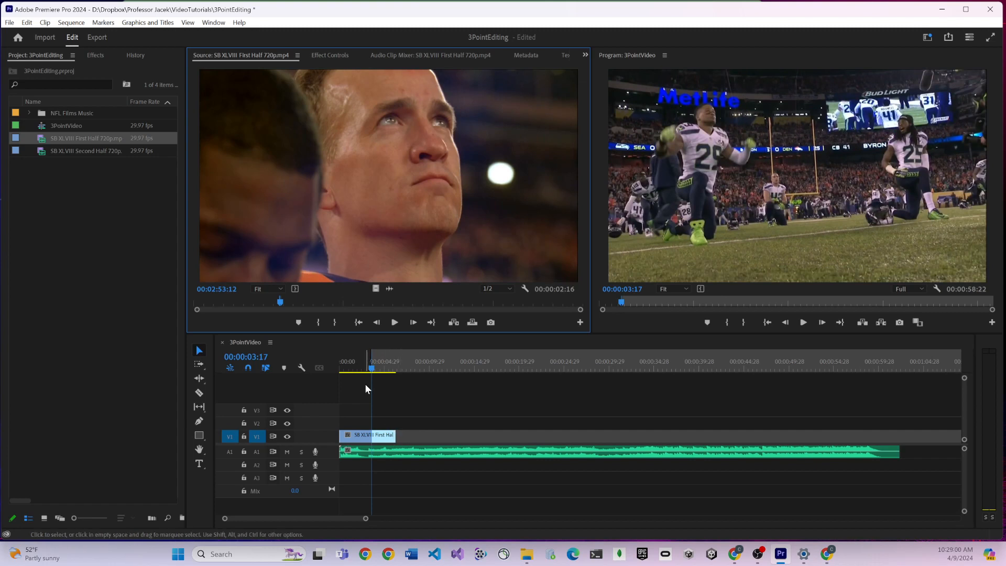
- Overwrite the marked first-half footage onto V1 right after the first clip, starting at 00:00:06:10
left_click_drag(393, 362, 397, 368)
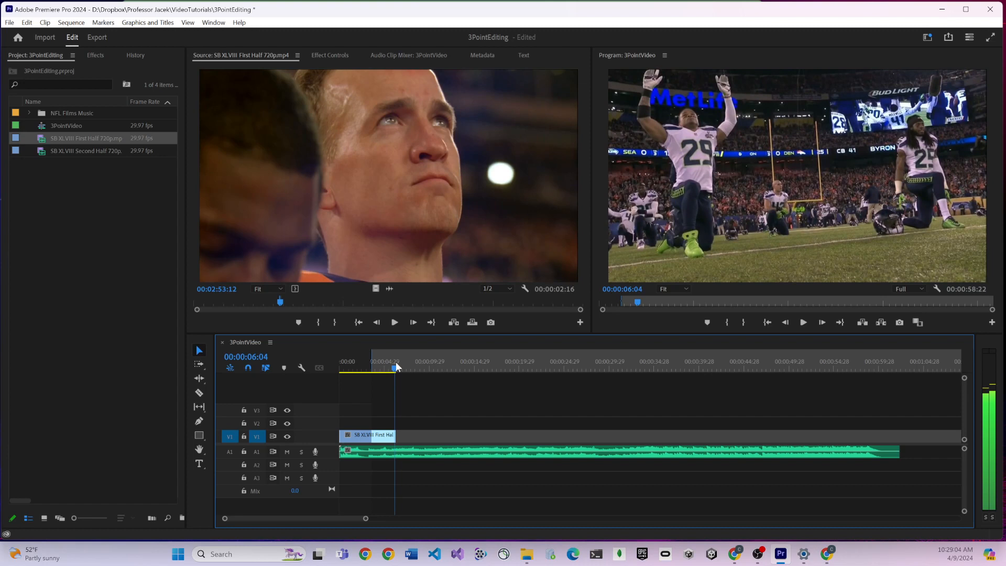
left_click(396, 365)
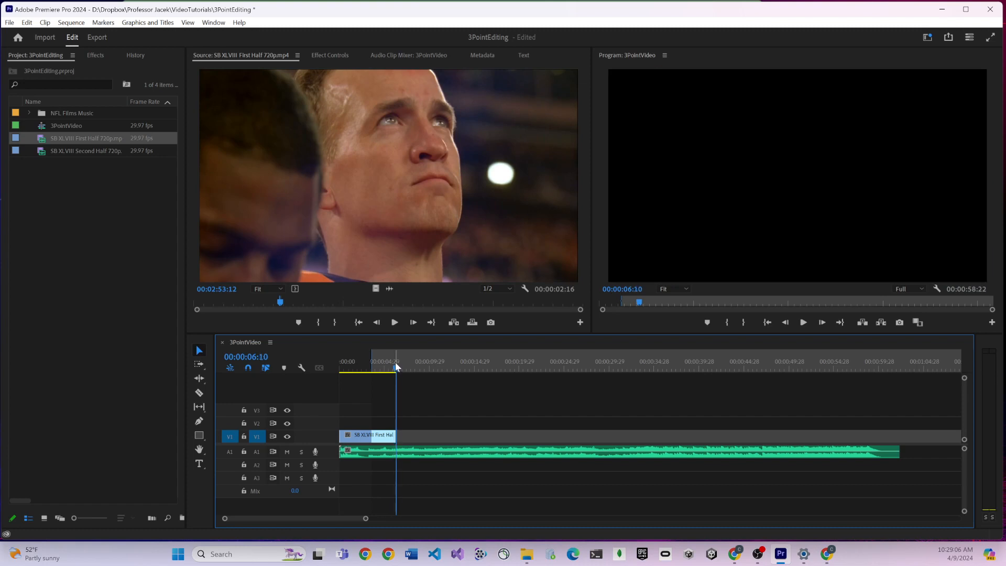
left_click_drag(375, 210, 833, 243)
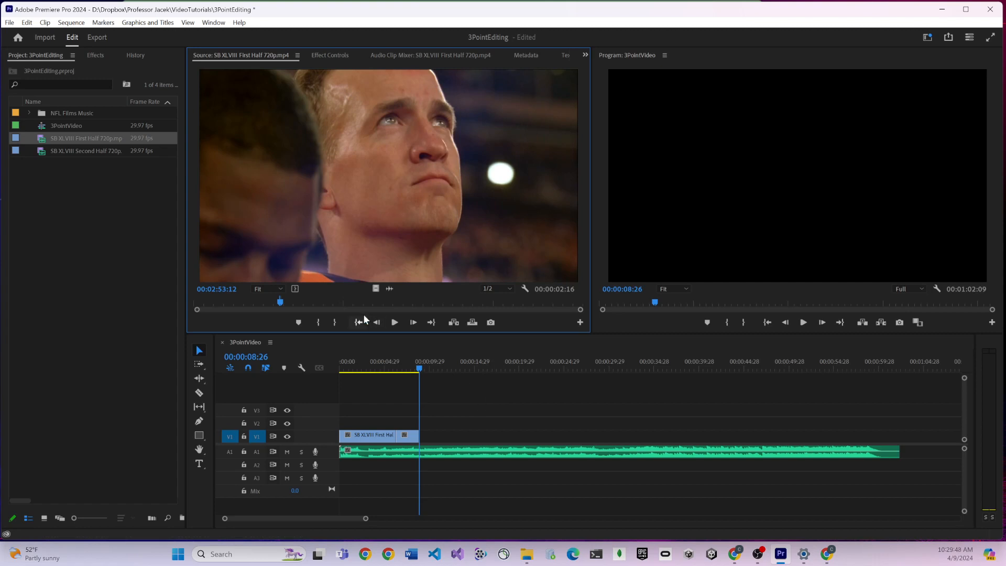
- Scrub the first-half source between about 00:03:55 and 00:05:57, and play it from 00:03:55:25 to 00:04:08:05 to review candidate shots
mouse_move(328, 296)
left_mouse_down()
mouse_move(351, 297)
mouse_move(316, 302)
left_mouse_up()
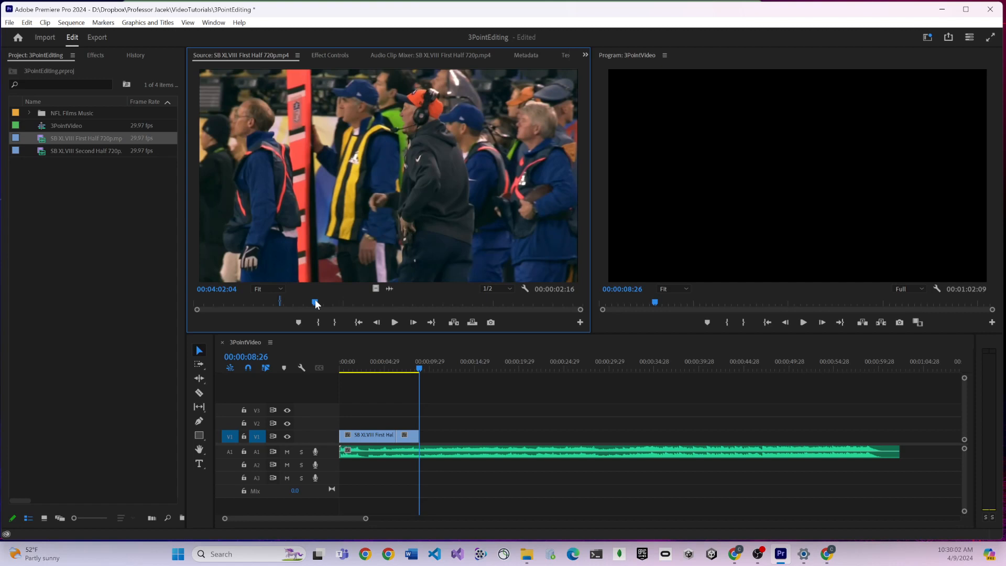
left_click_drag(315, 302, 373, 304)
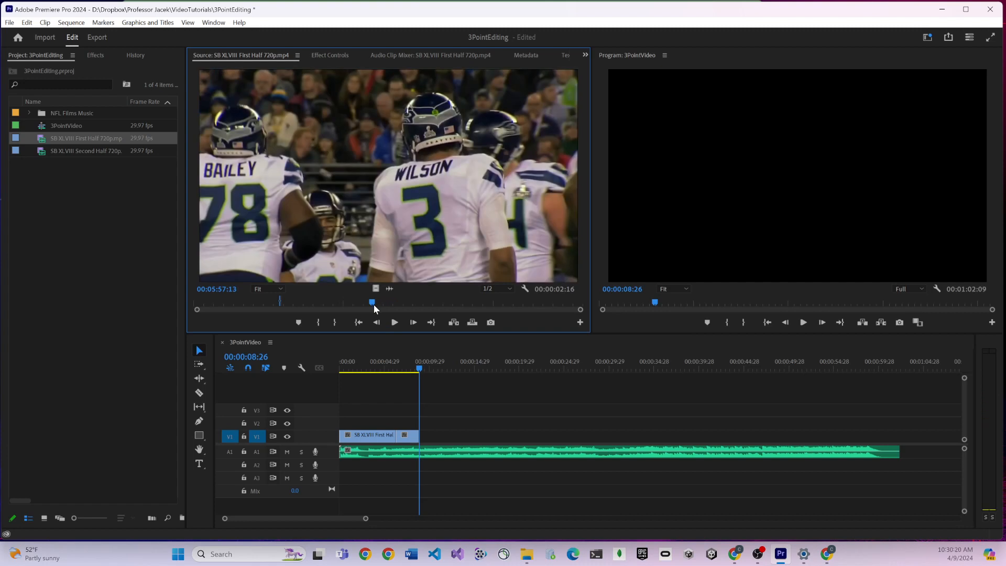
left_click_drag(373, 304, 339, 302)
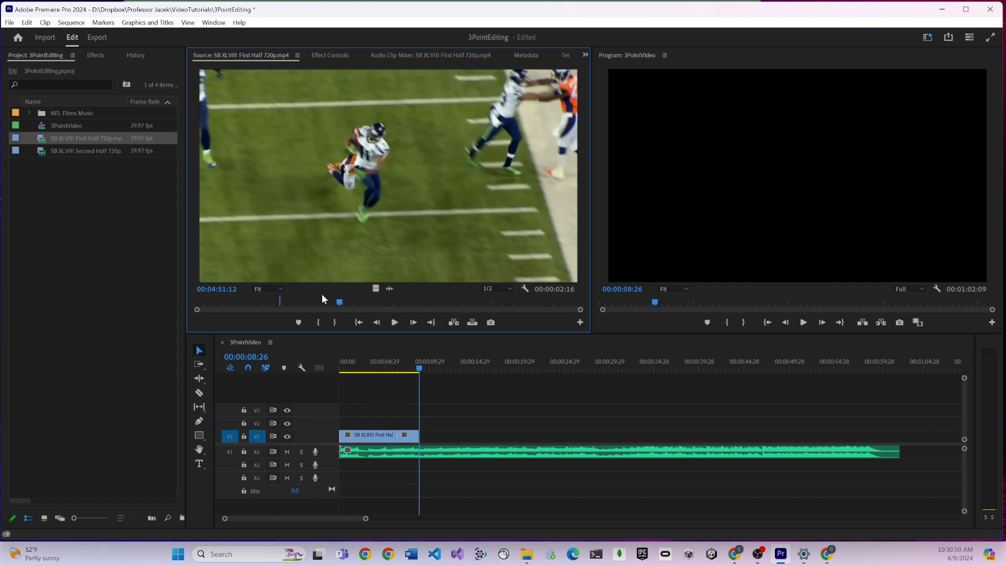
left_click_drag(317, 300, 311, 303)
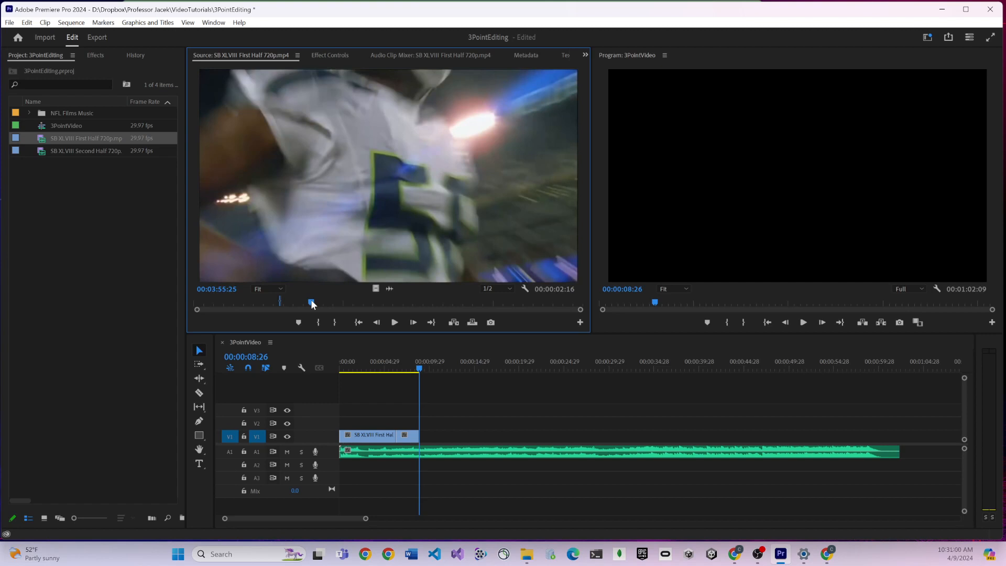
key("space")
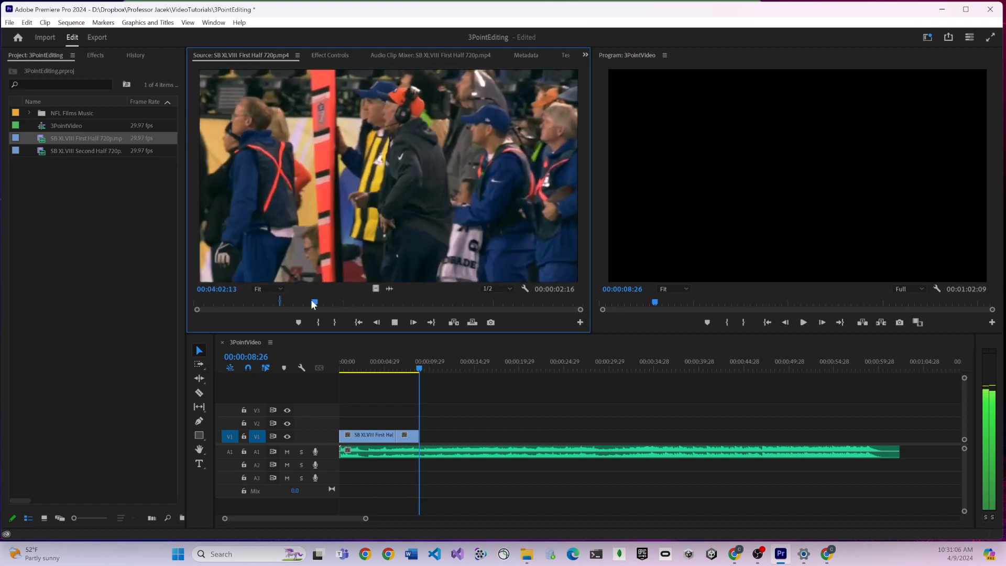
key("space")
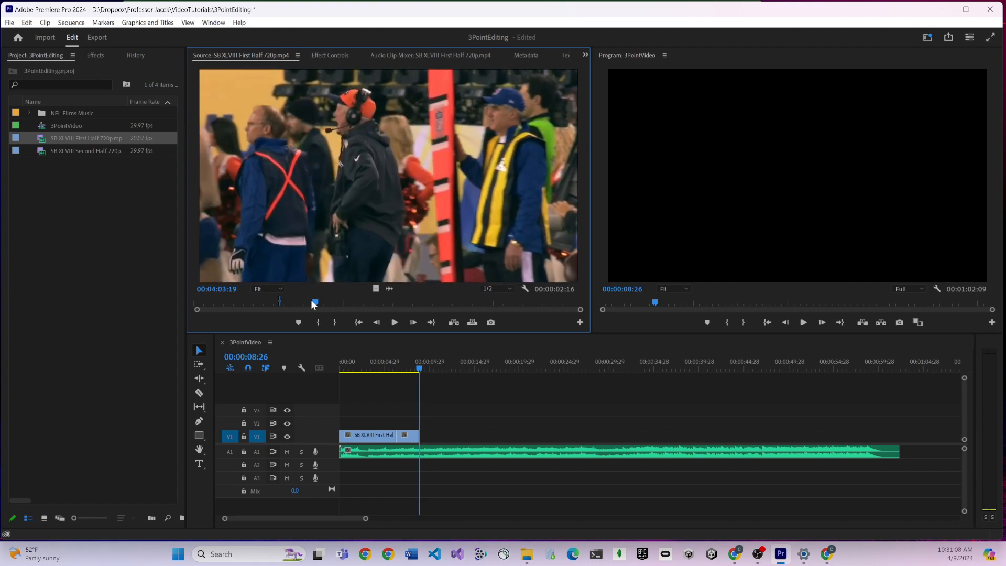
key("space")
key("space")
key("space")
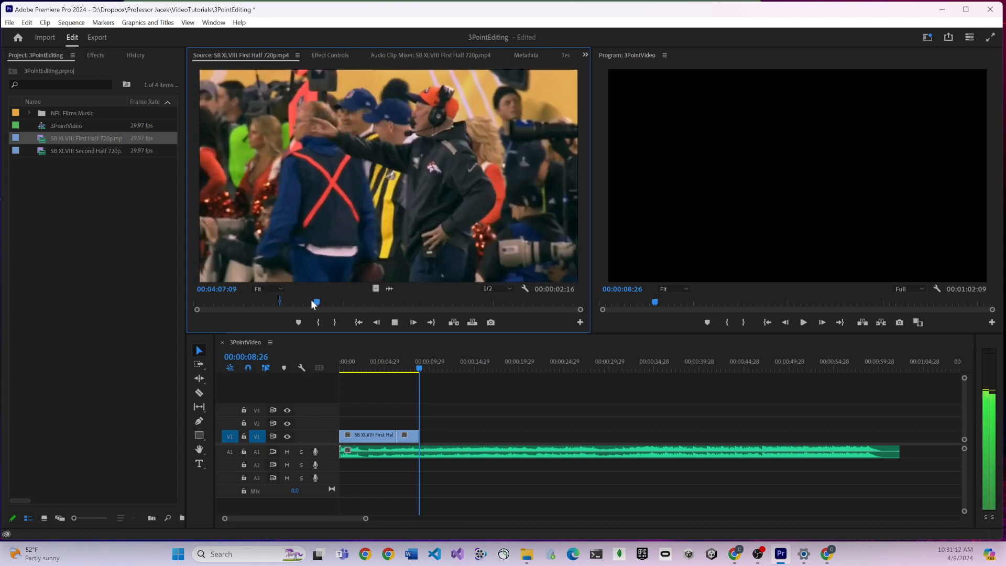
key("space")
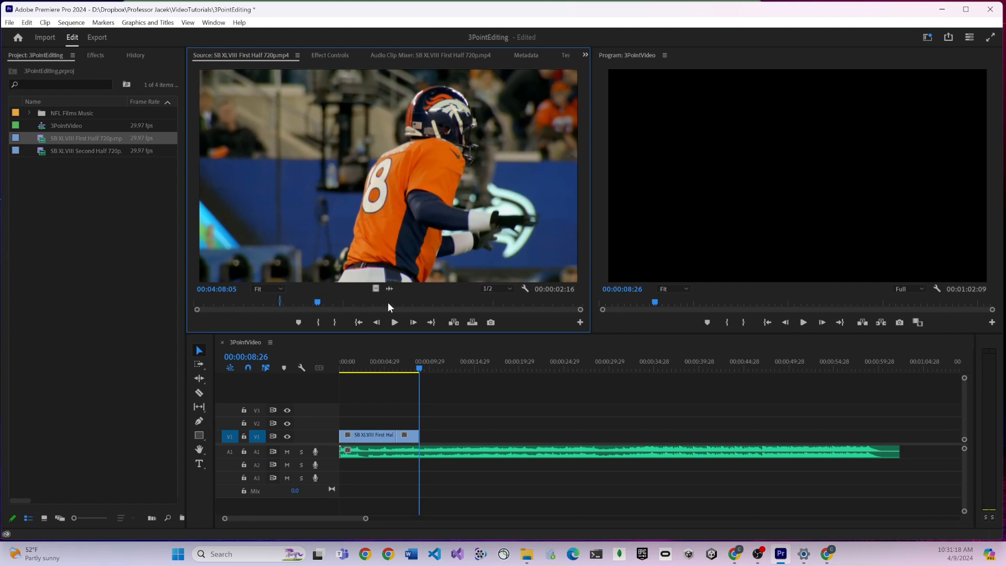
- Play the first-half source onward at higher speed to 00:06:36:04 to review the game action
key("space")
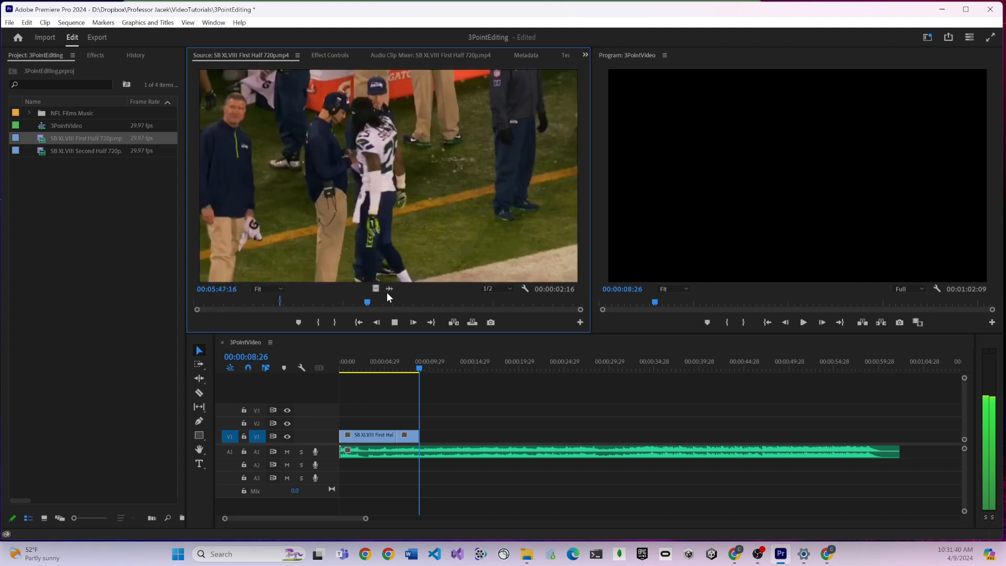
key("space")
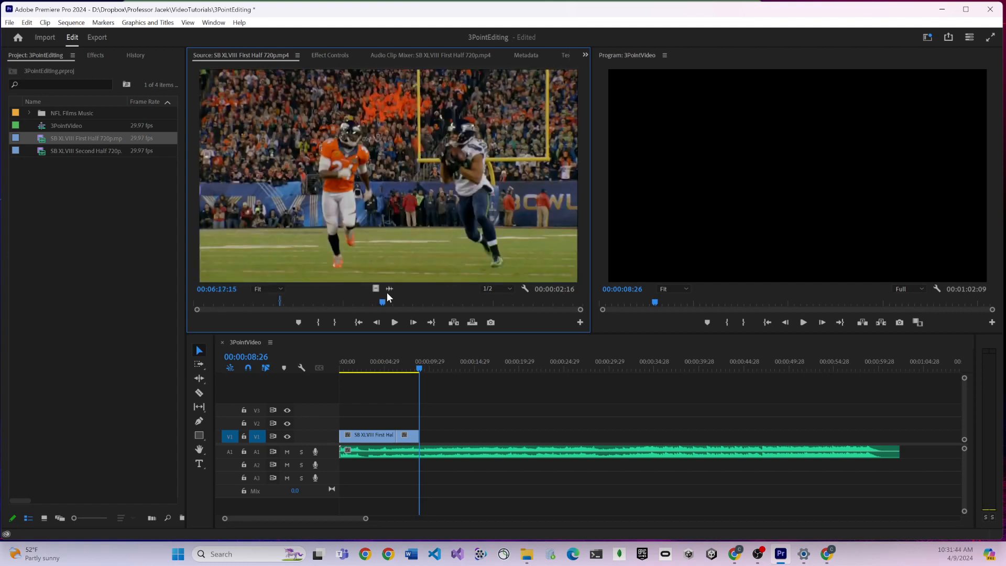
key("l")
key("l")
key("l")
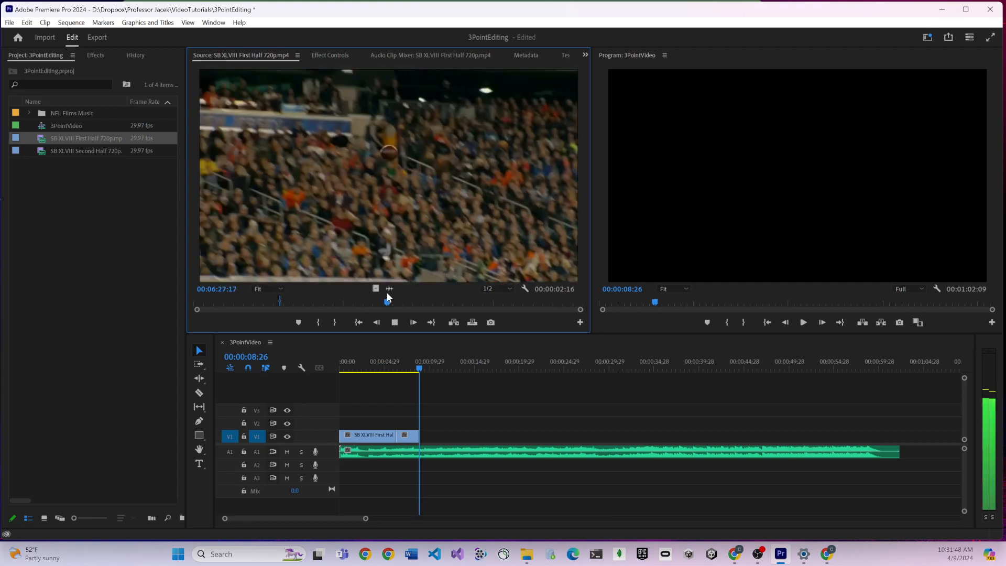
key("space")
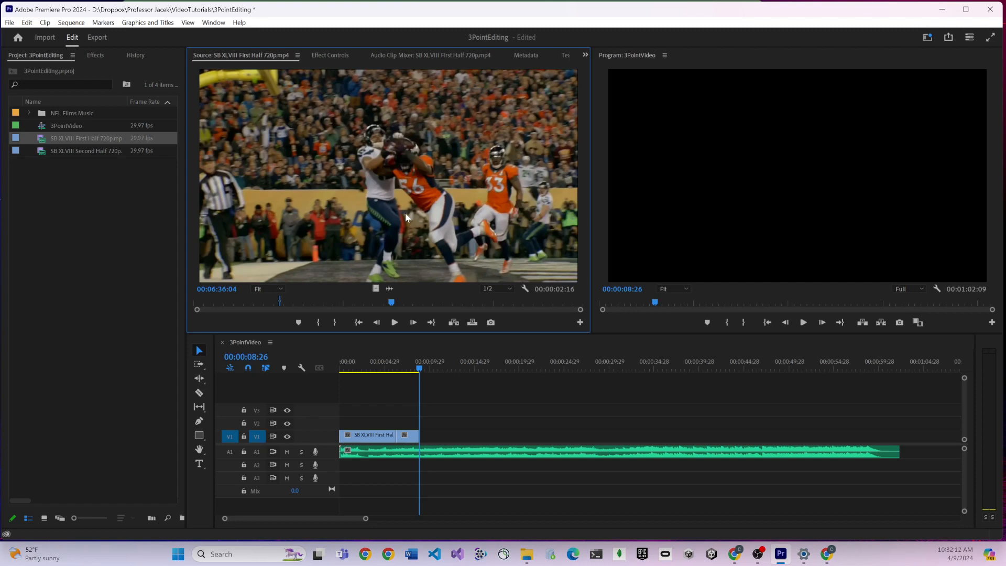
- Shuttle the first-half source back to 00:03:32:28 and forward to 00:03:59:21 to review the shots before the opening play
key("j")
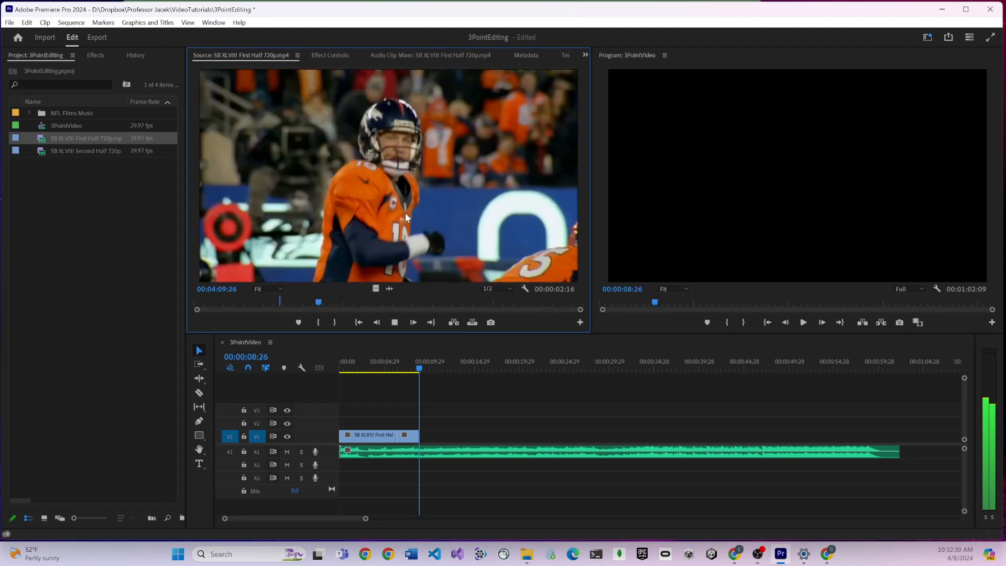
key("k")
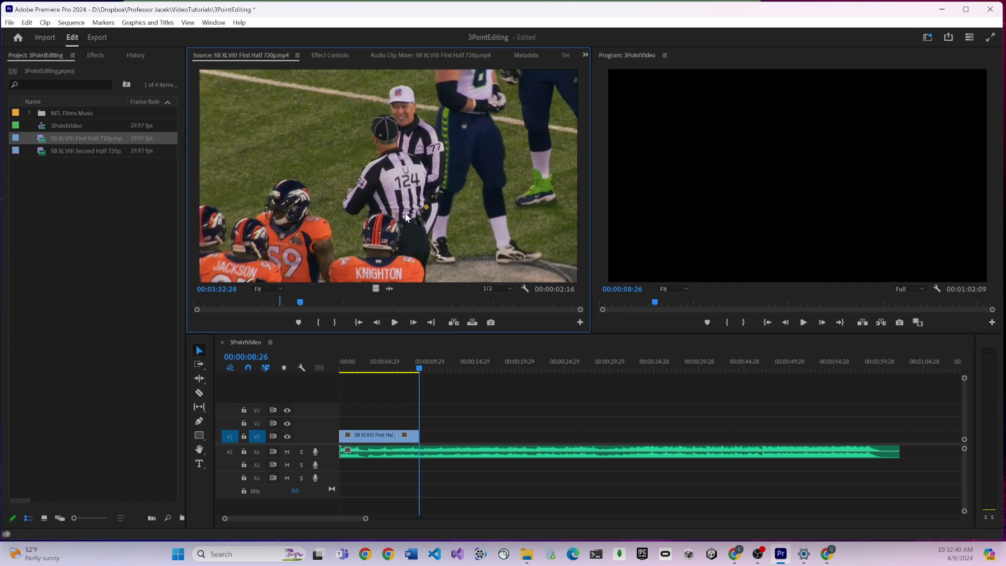
key("l")
key("l")
key("l")
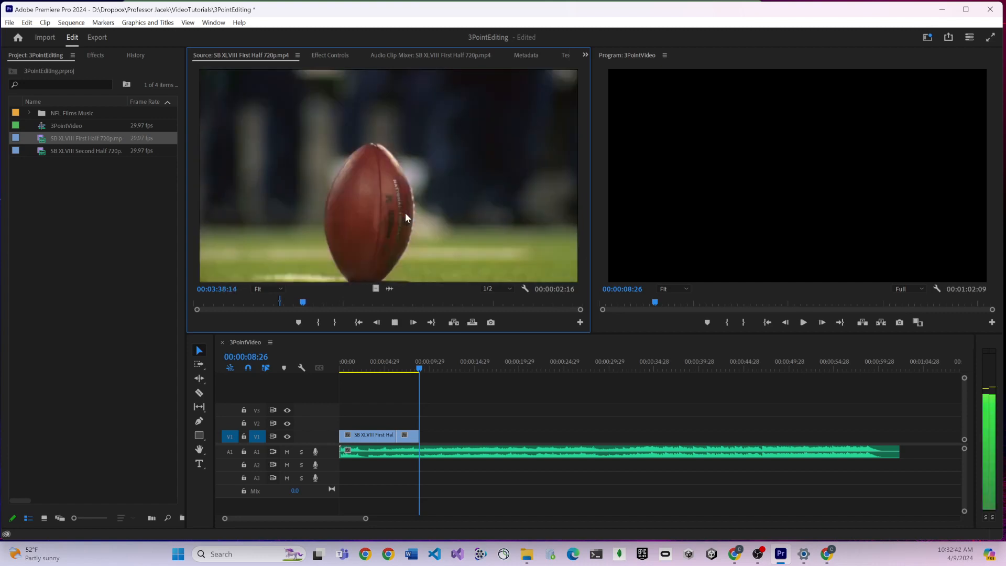
key("k")
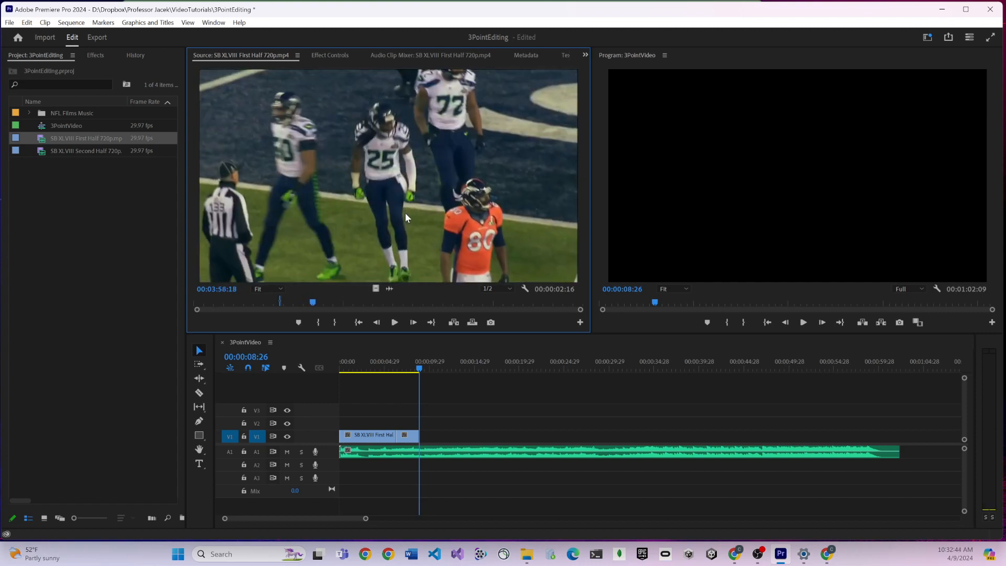
key("j")
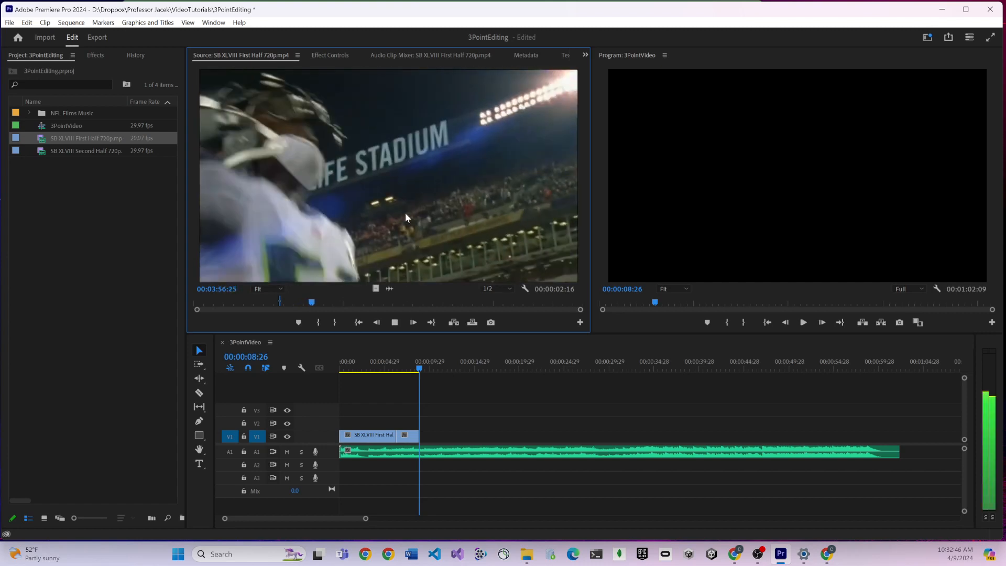
key("l")
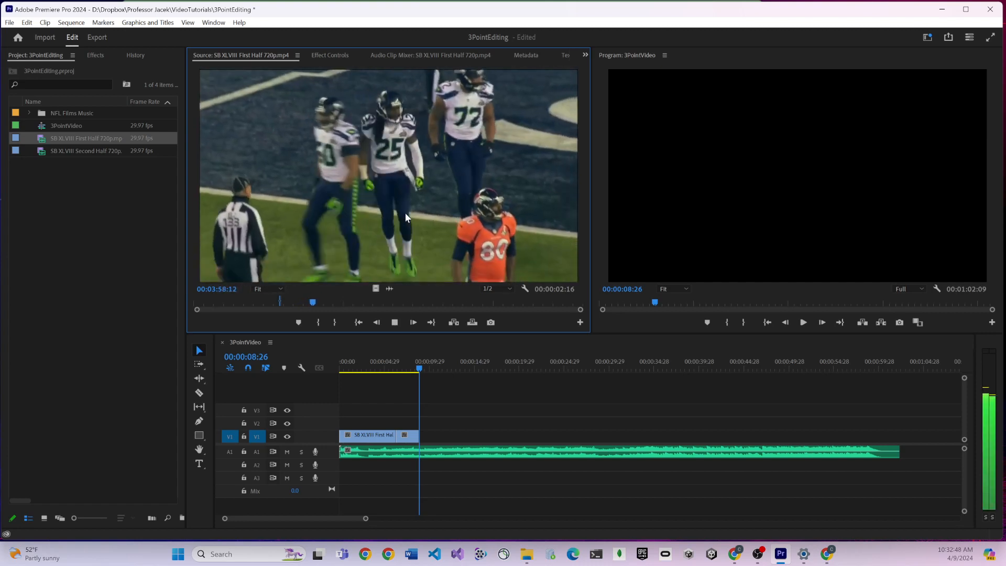
key("k")
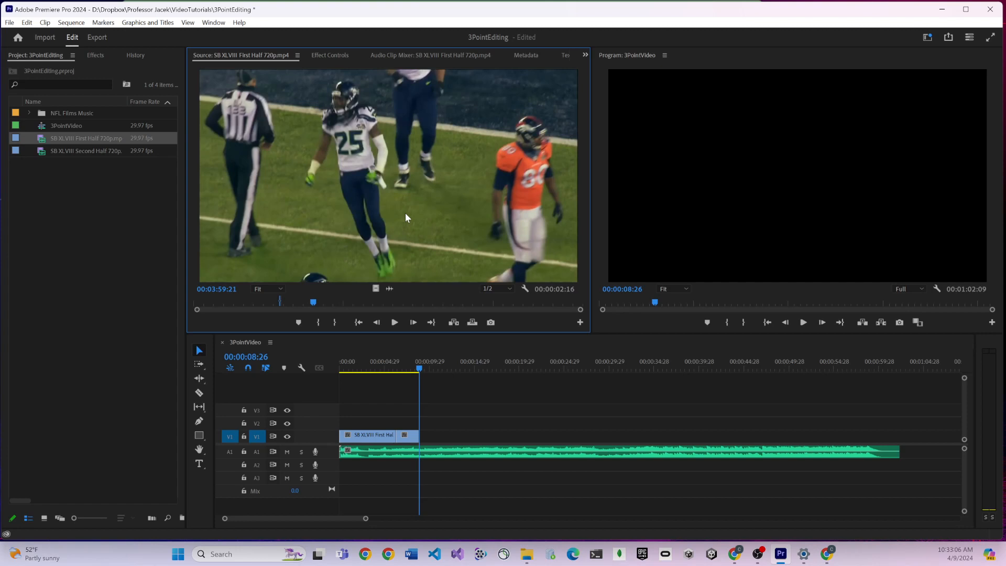
- Play and frame-step the first-half source between 00:03:59:21 and 00:04:01:06 to examine the number 25 player's movement
key("space")
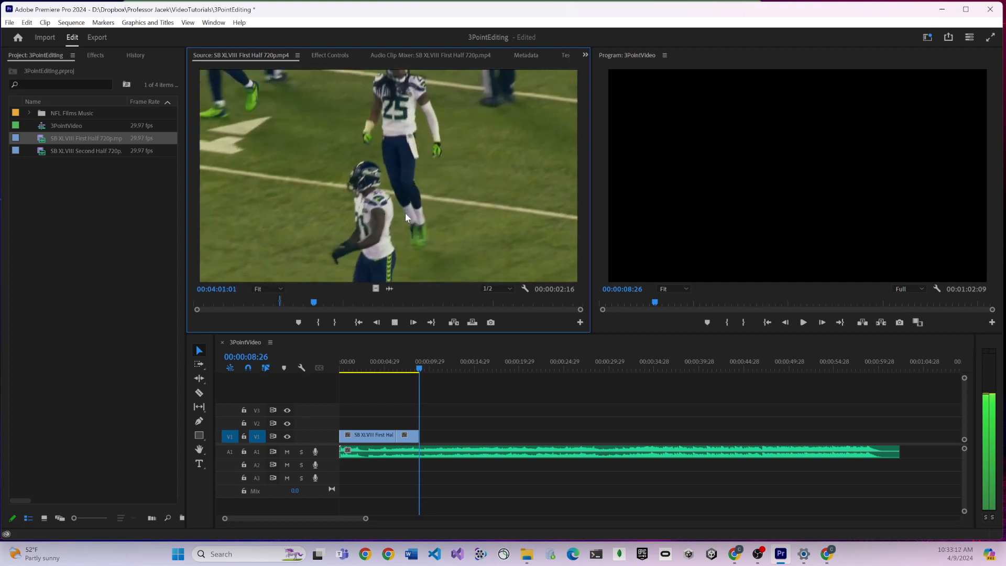
key("space")
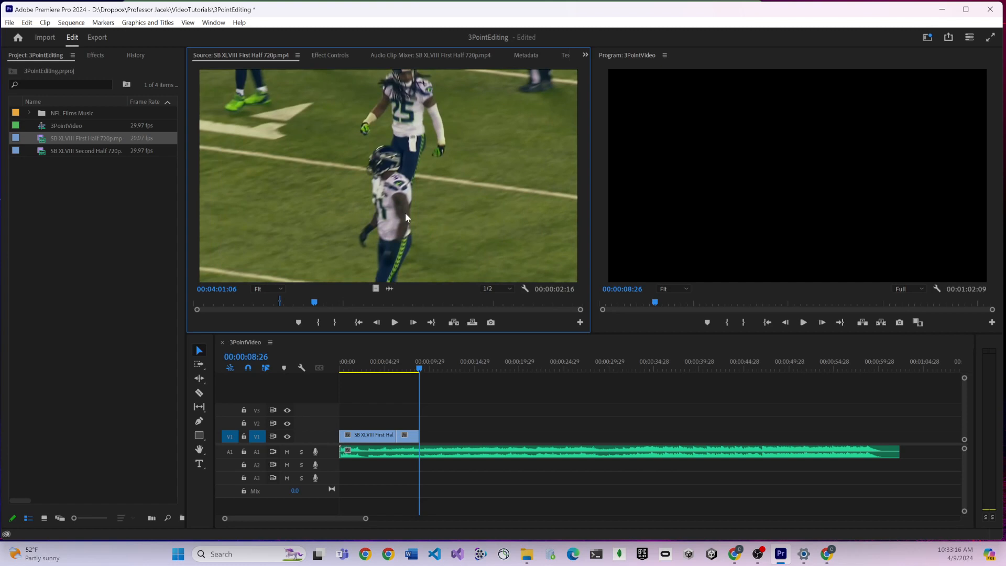
key("space")
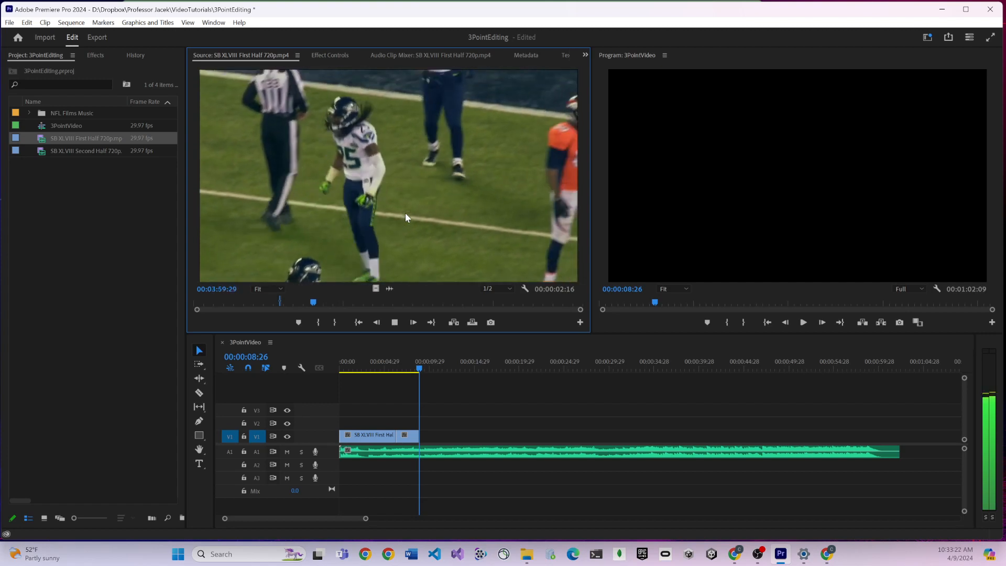
key("space")
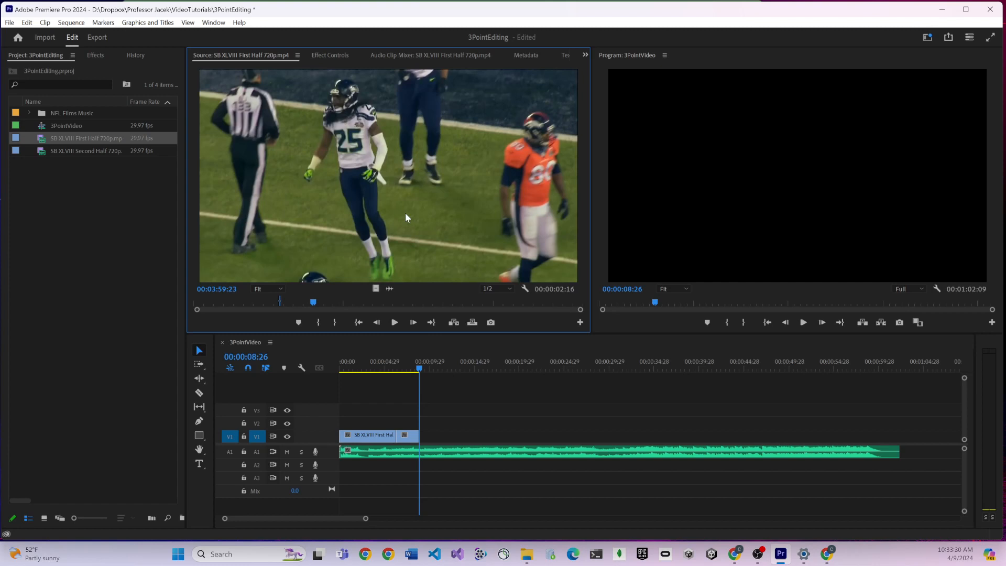
key("Right")
key("Right")
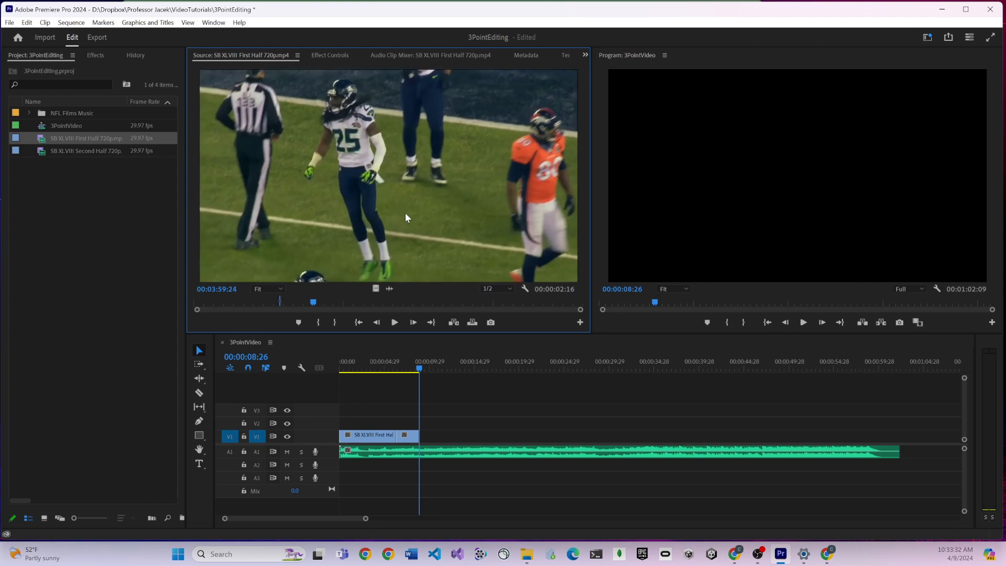
key("Right")
key("Right")
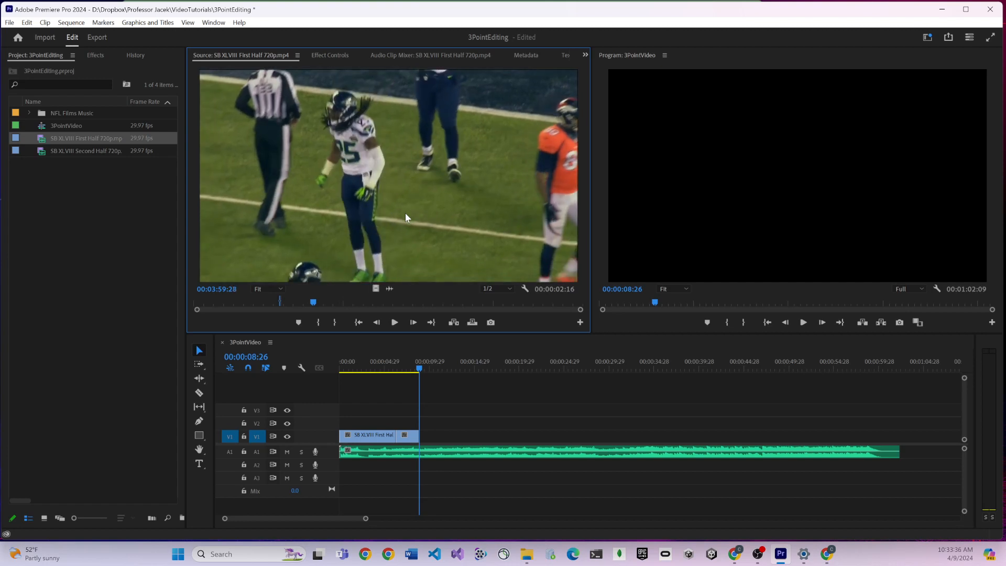
key("Left")
key("Left")
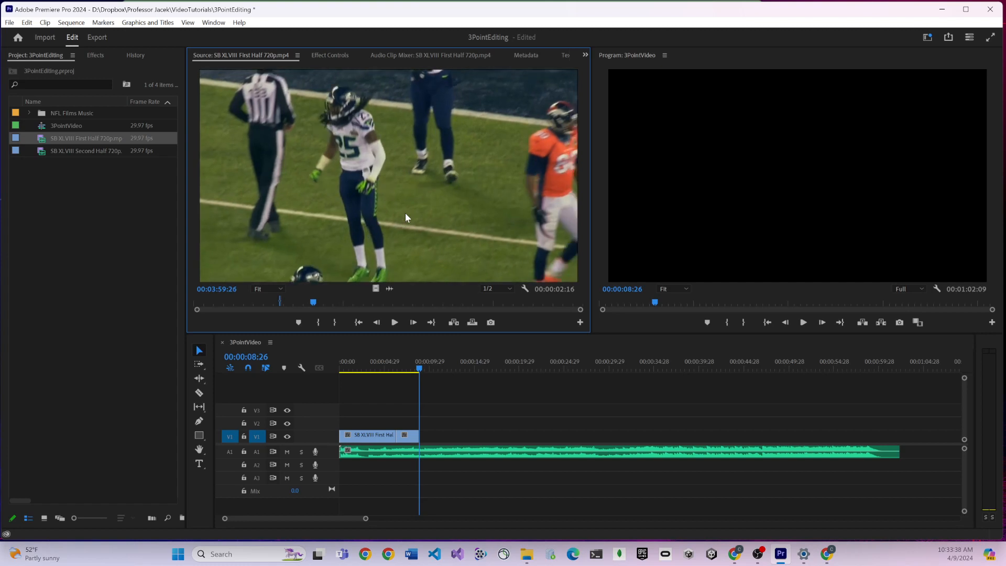
key("Left")
key("Left")
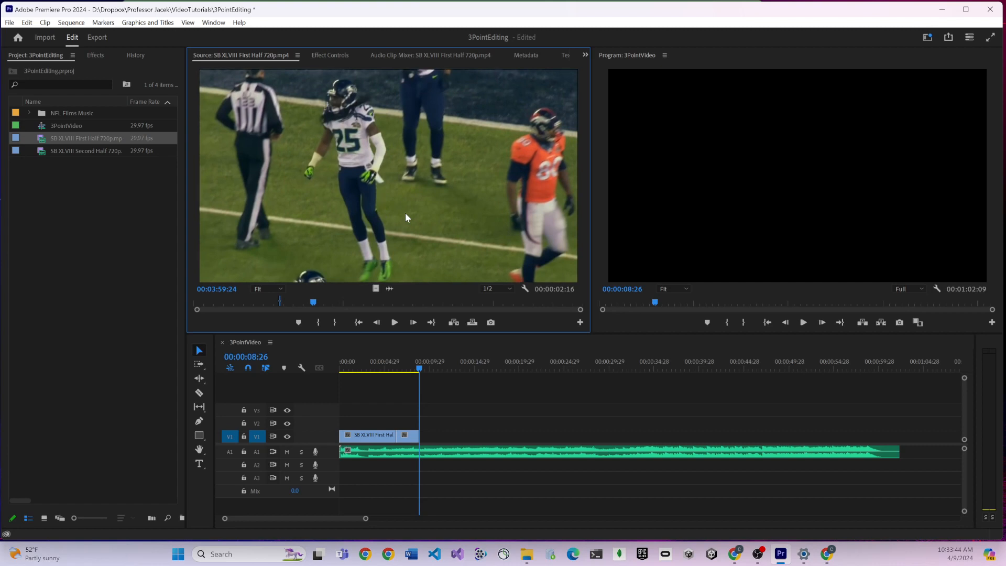
key("Left")
key("Left")
key("Left")
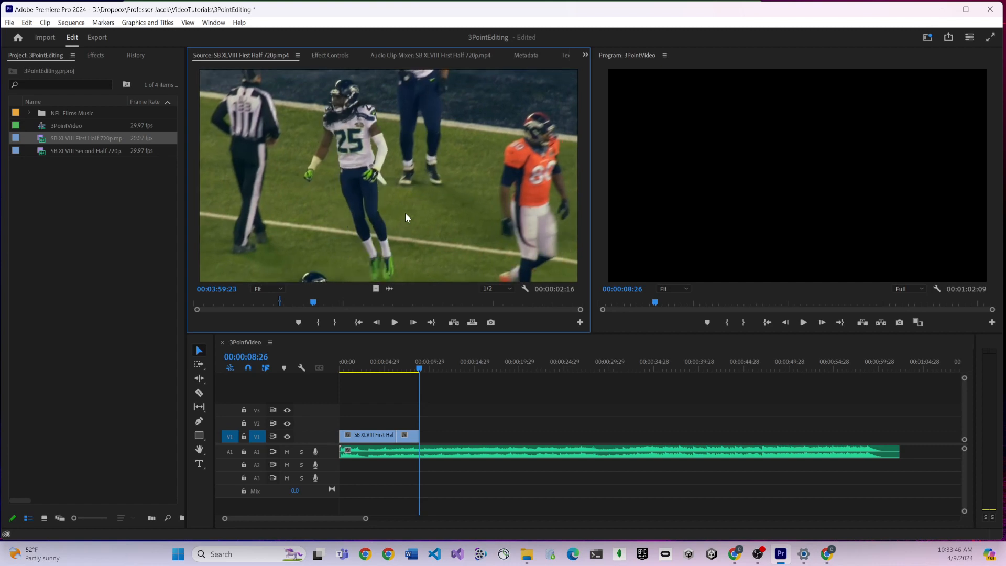
key("Left")
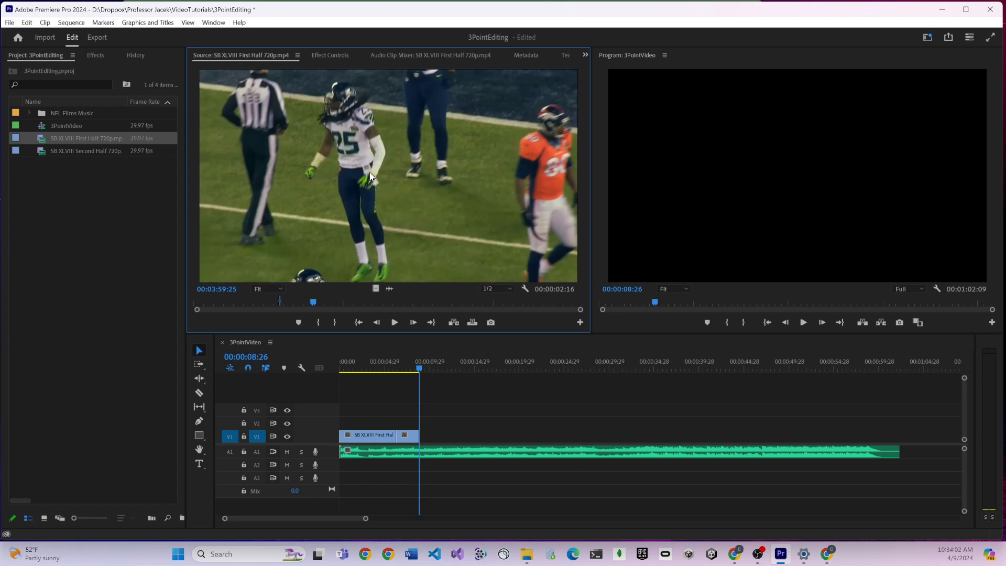
- Mark the source In point at 00:03:57:19, the first frame of the end-zone celebration shot
key("j")
key("j")
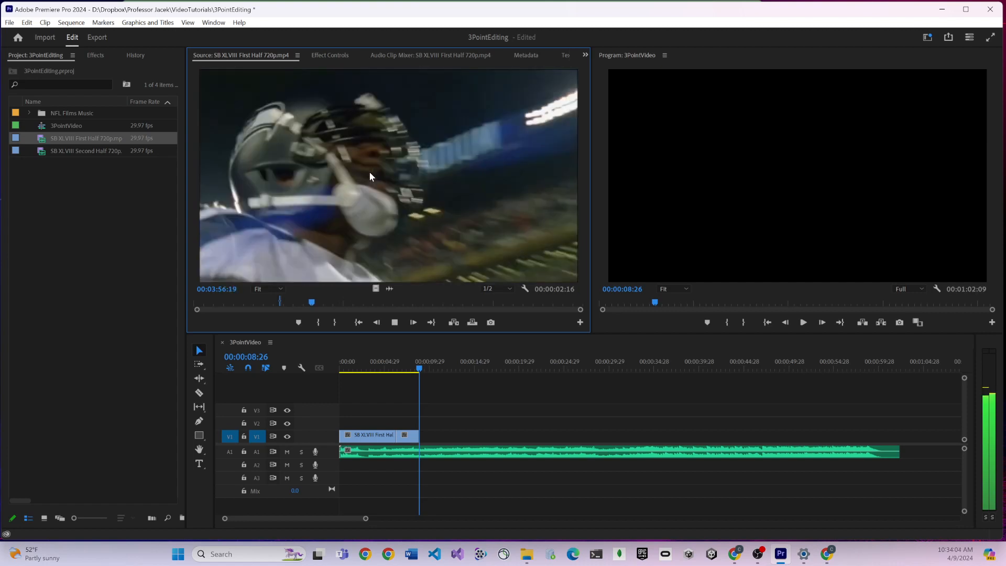
key("l")
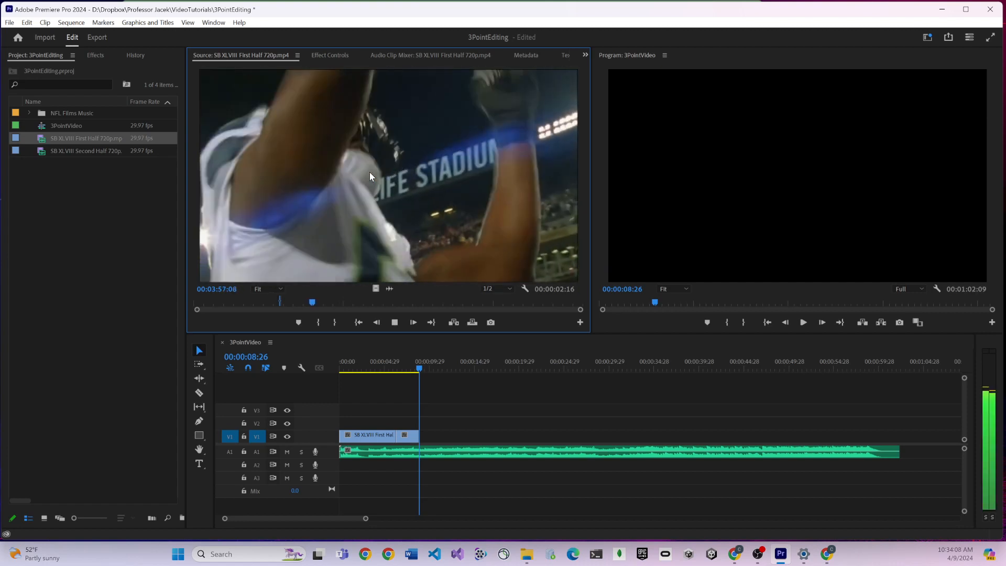
key("k")
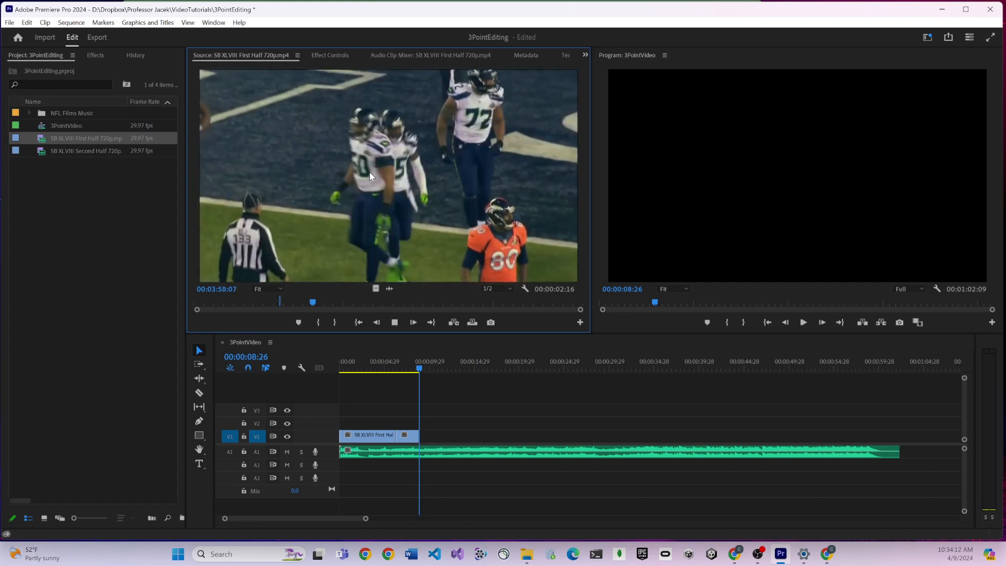
key("j")
key("k")
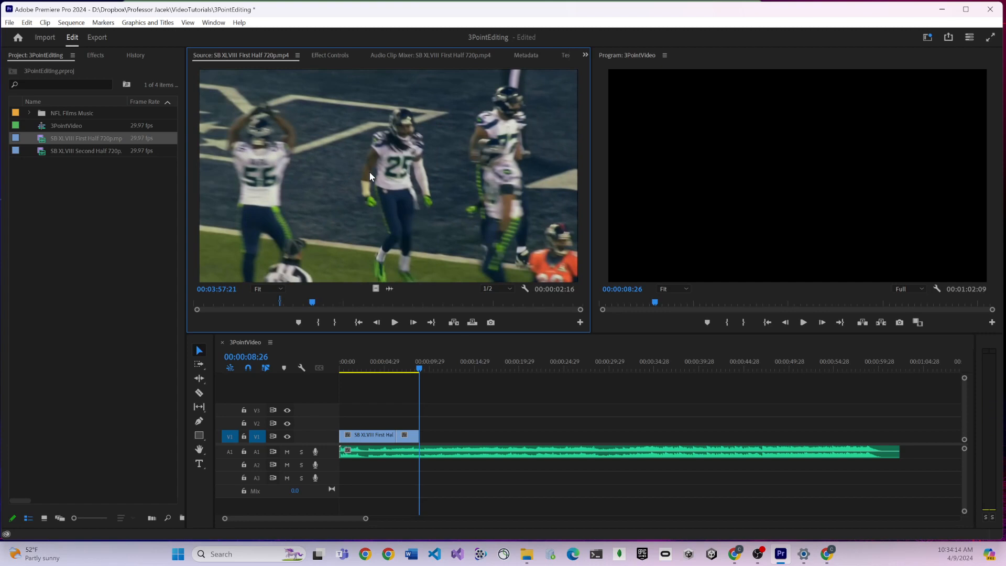
key("Left")
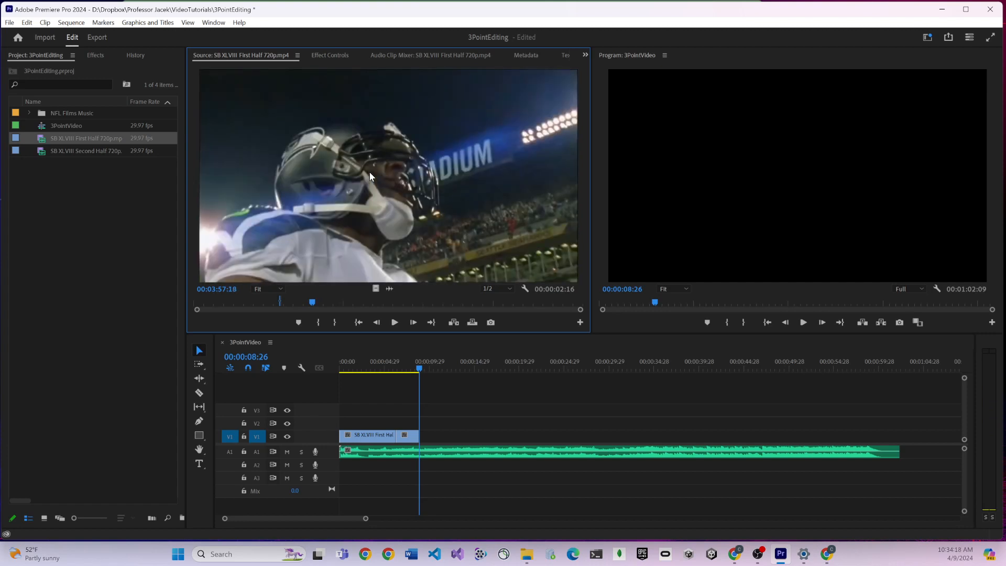
key("Right")
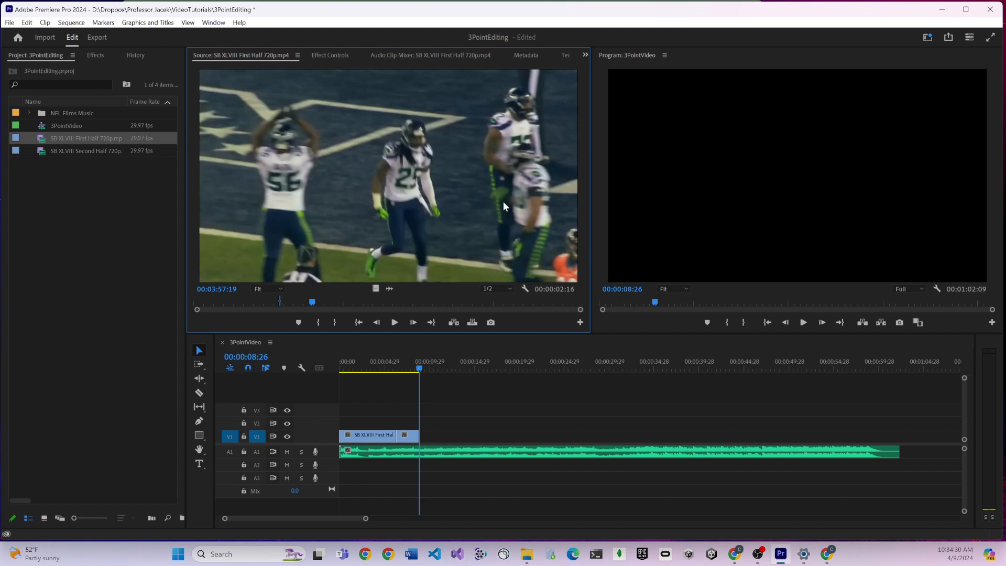
key("i")
- Mark the source Out point at 00:04:01:08, just before the cut to the sideline shot
key("space")
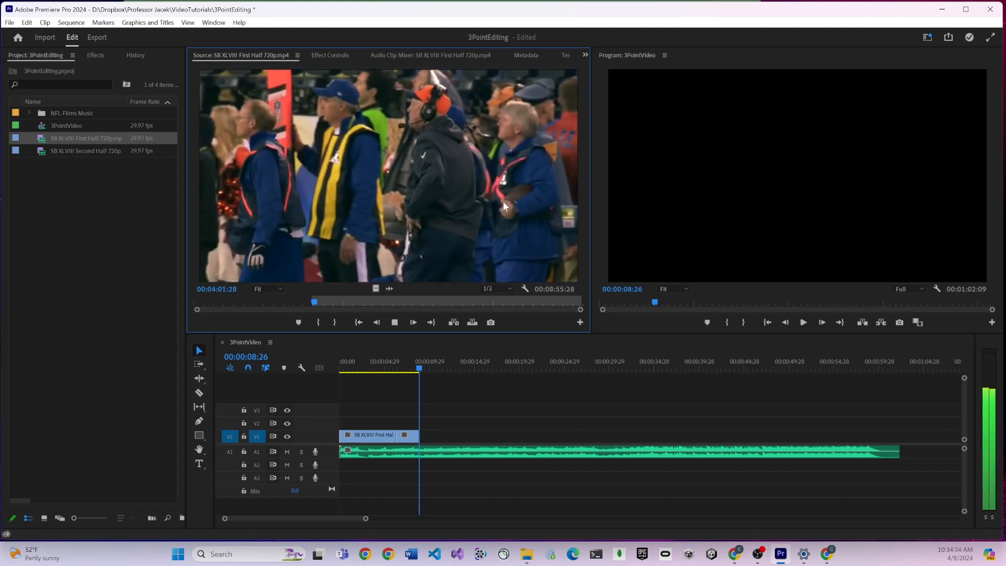
key("space")
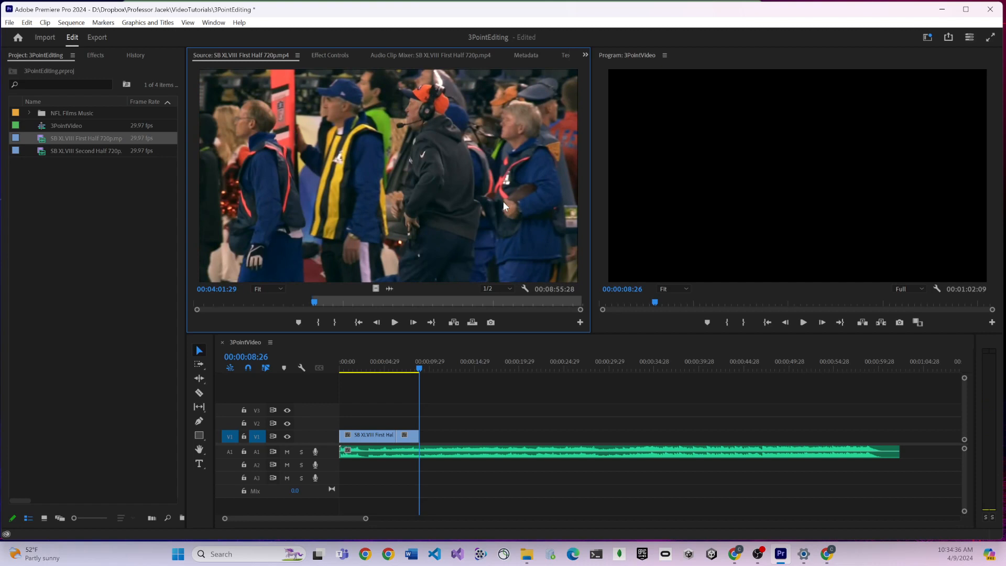
key("j")
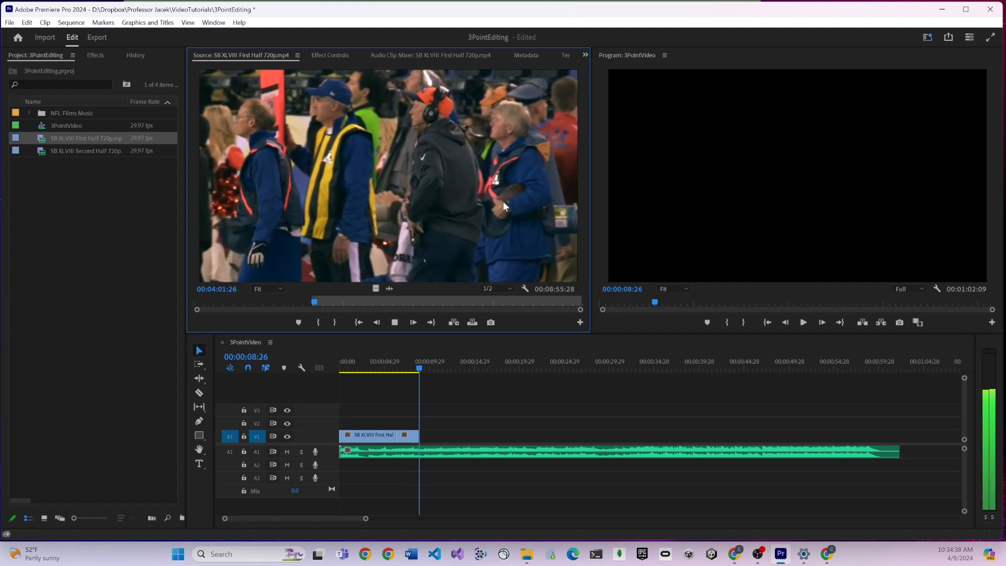
key("k")
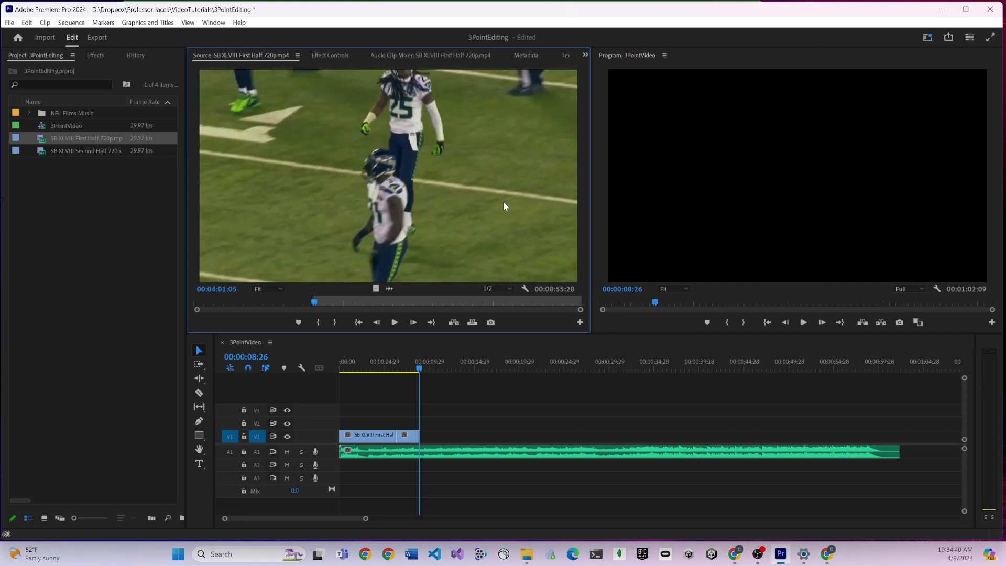
key("Right")
key("Right")
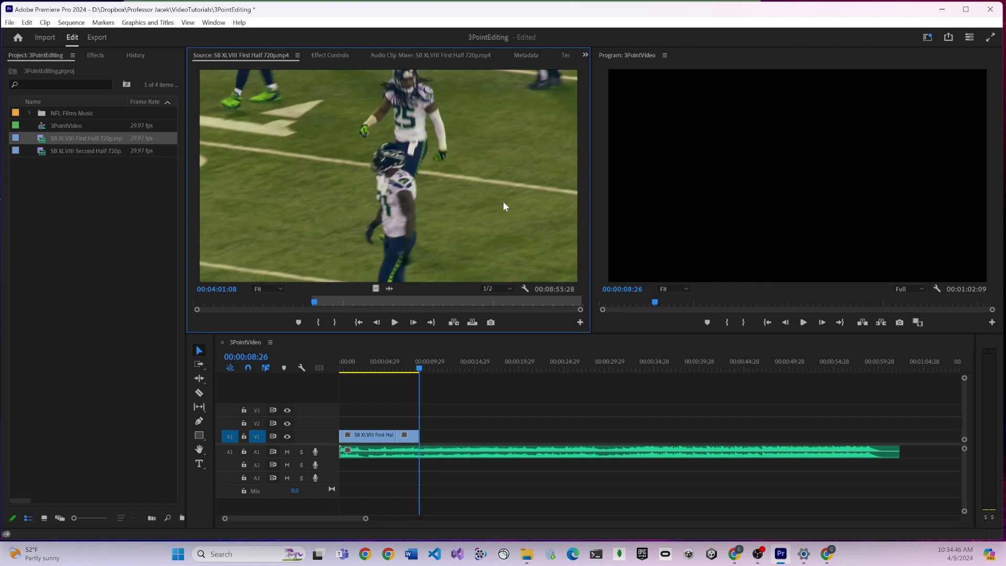
key("Right")
key("Right")
key("Right")
key("Left")
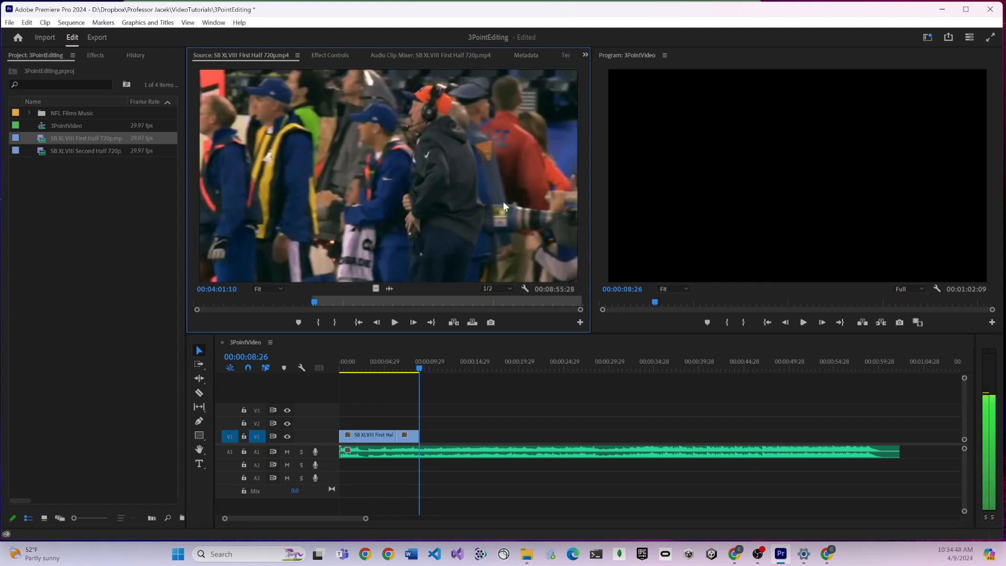
key("Left")
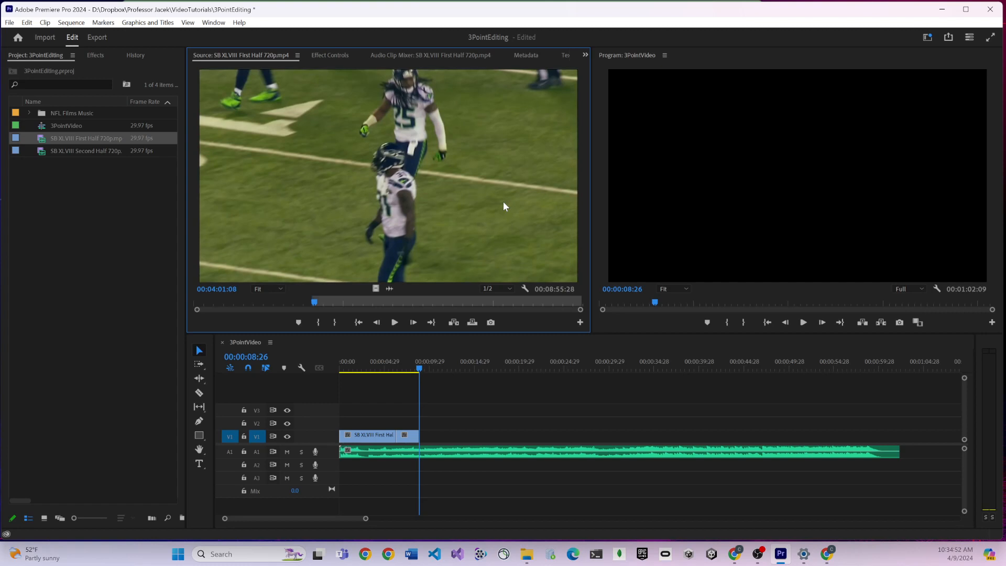
key("o")
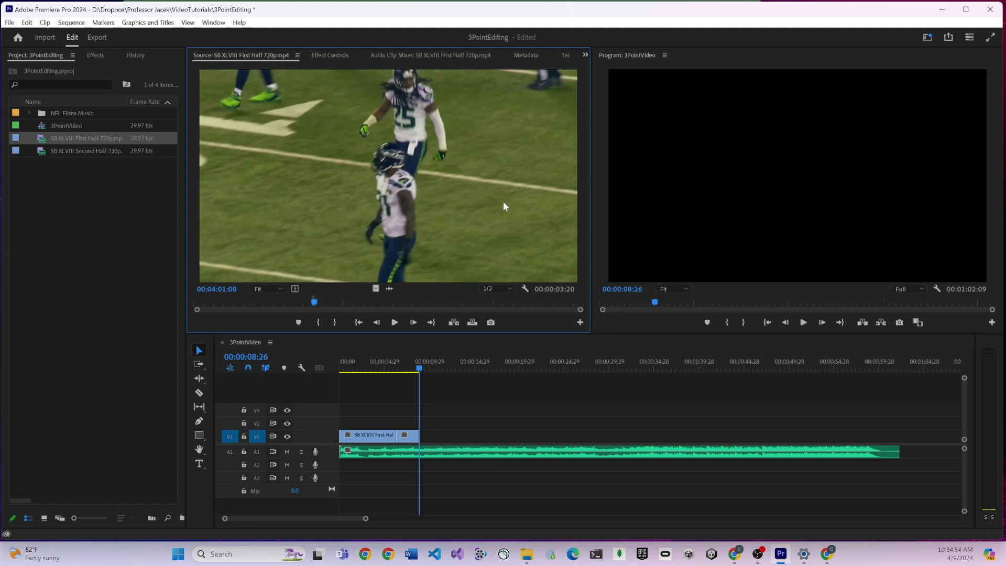
- Mark a sequence In point at 00:00:08:26 and overwrite the marked source footage onto V1 after the second clip
left_click_drag(450, 366, 424, 362)
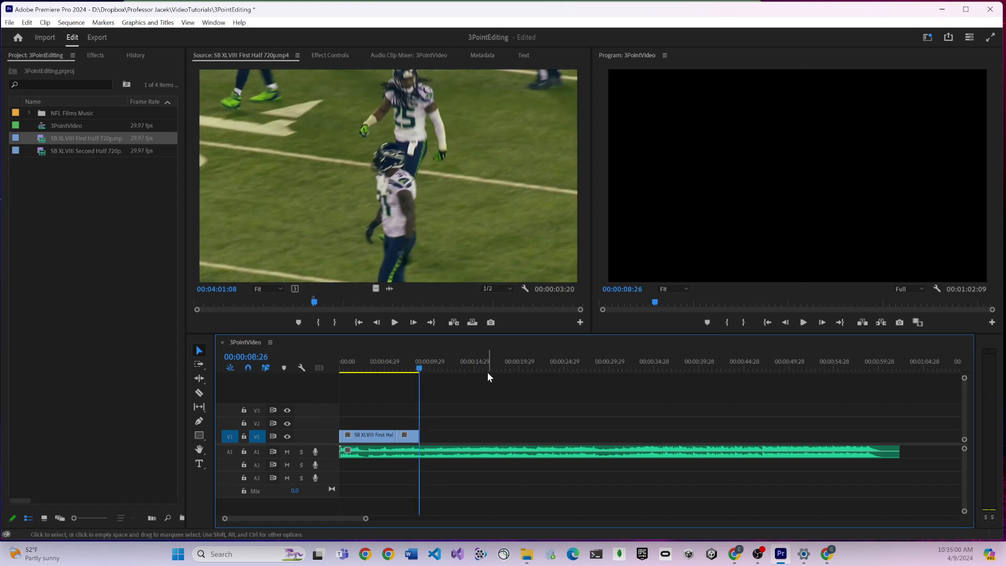
key("i")
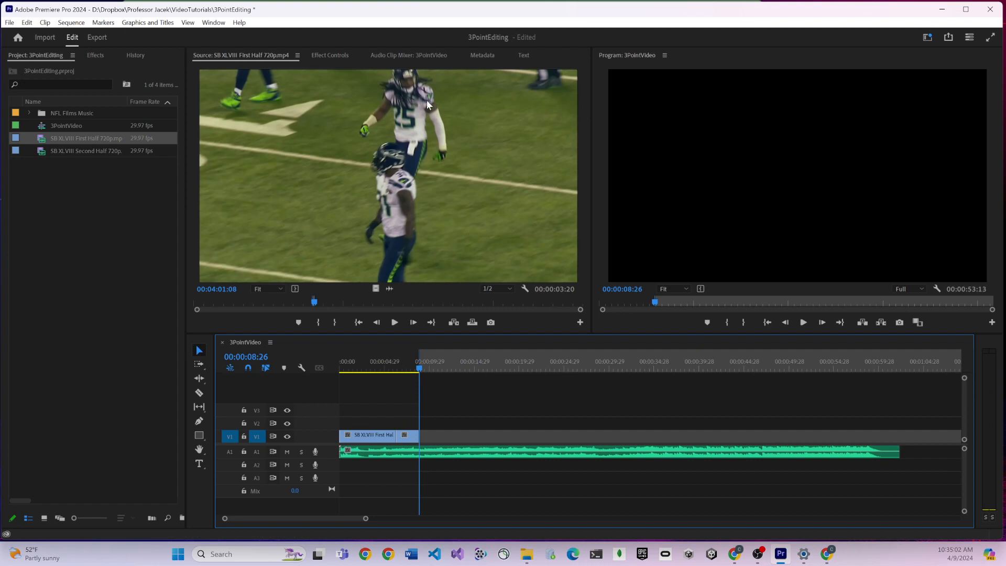
left_click(579, 140)
left_click_drag(578, 140, 851, 237)
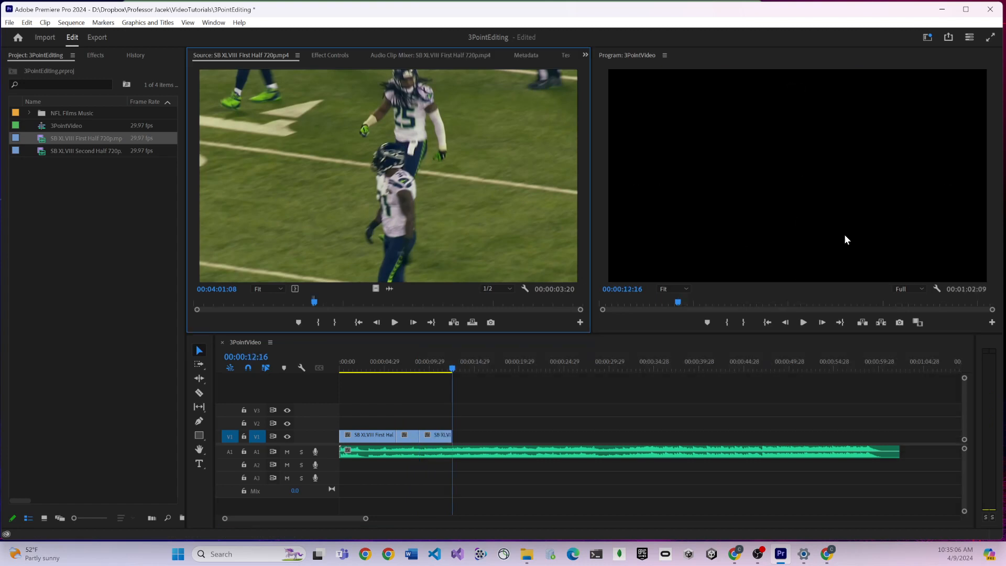
- Play the sequence across the last two clips to 00:00:13:06, and scrub back through the new clip to 00:00:10:02
left_click(408, 362)
key("space")
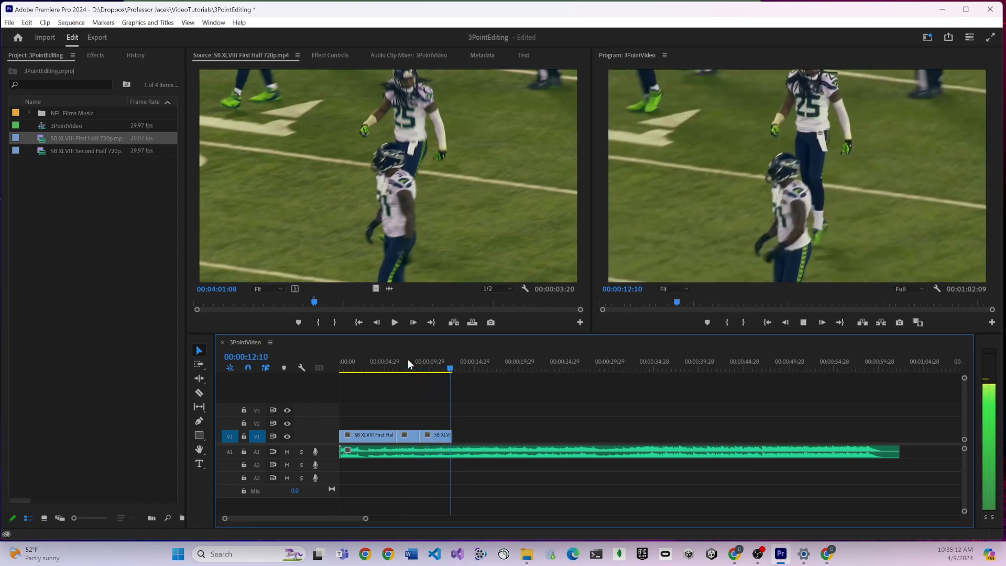
key("space")
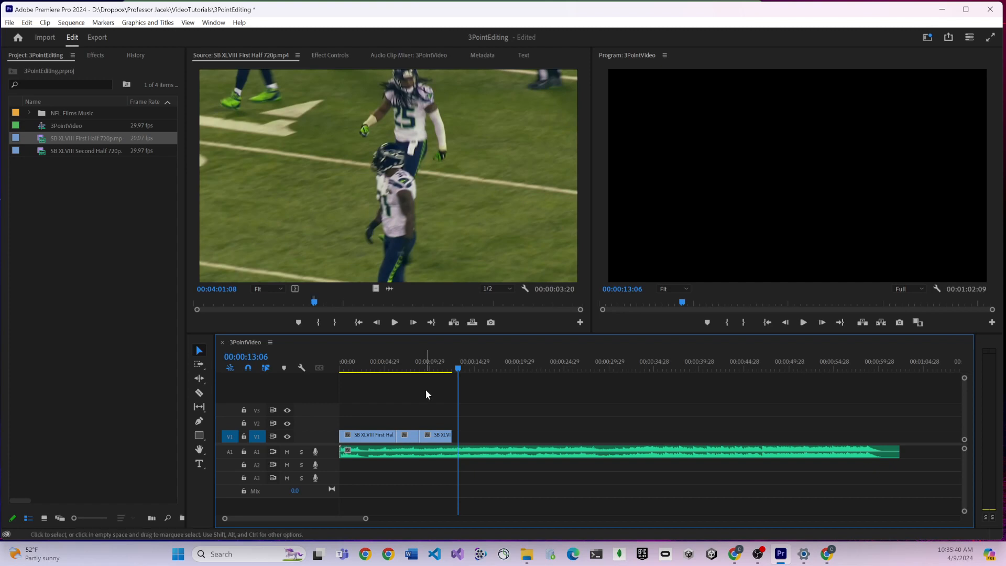
left_click(395, 368)
left_click_drag(397, 369, 492, 355)
mouse_move(412, 368)
left_mouse_down()
mouse_move(463, 366)
mouse_move(430, 369)
left_mouse_up()
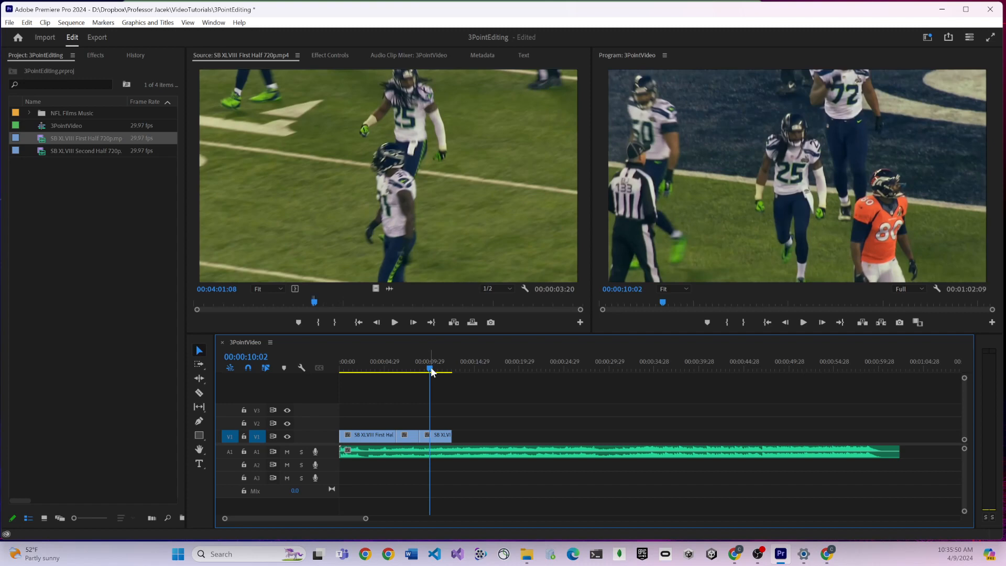
- Shuttle the sequence back to 00:00:04:18 and replay the clips up to 00:00:11:09 to check the cuts against the music
key("j")
key("j")
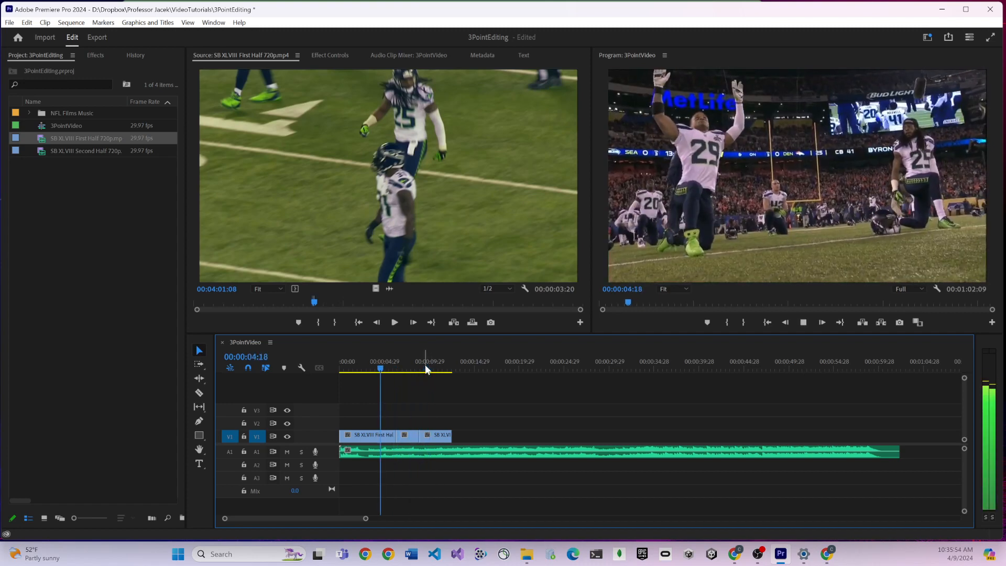
key("l")
key("l")
key("l")
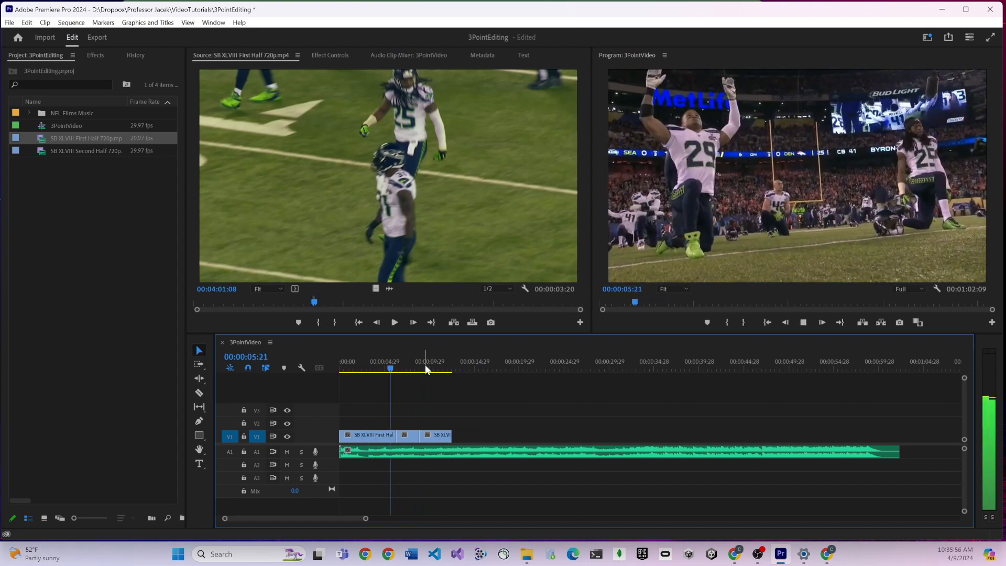
key("k")
key("Left")
key("Left")
key("Left")
key("Left")
key("Left")
key("Left")
key("Left")
key("Left")
key("Left")
key("Left")
key("Left")
key("Left")
key("Left")
key("Left")
key("Left")
key("Left")
key("Left")
key("Left")
key("Left")
key("Left")
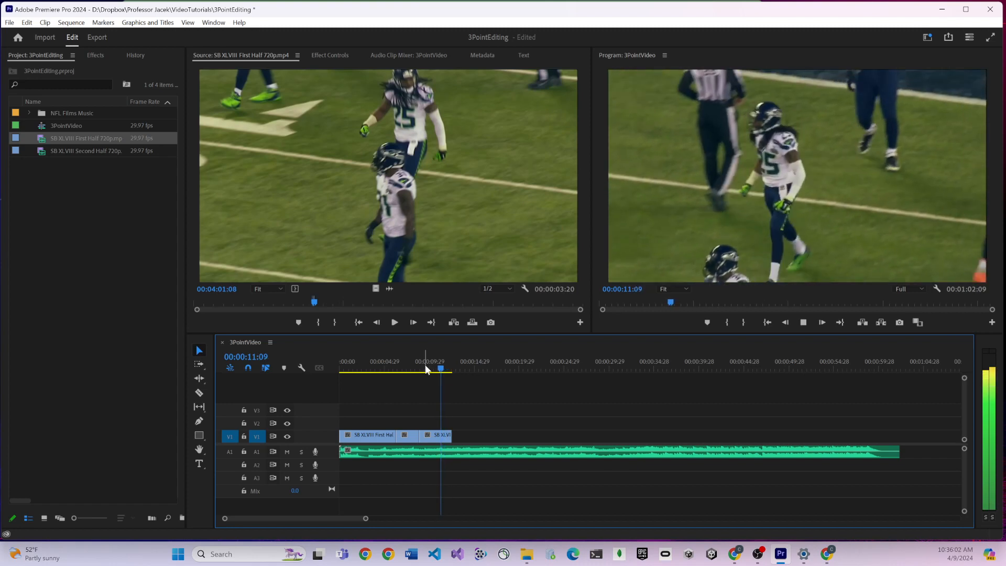
- Position the sequence playhead at 00:00:11:14, within the third clip on V1
key("k")
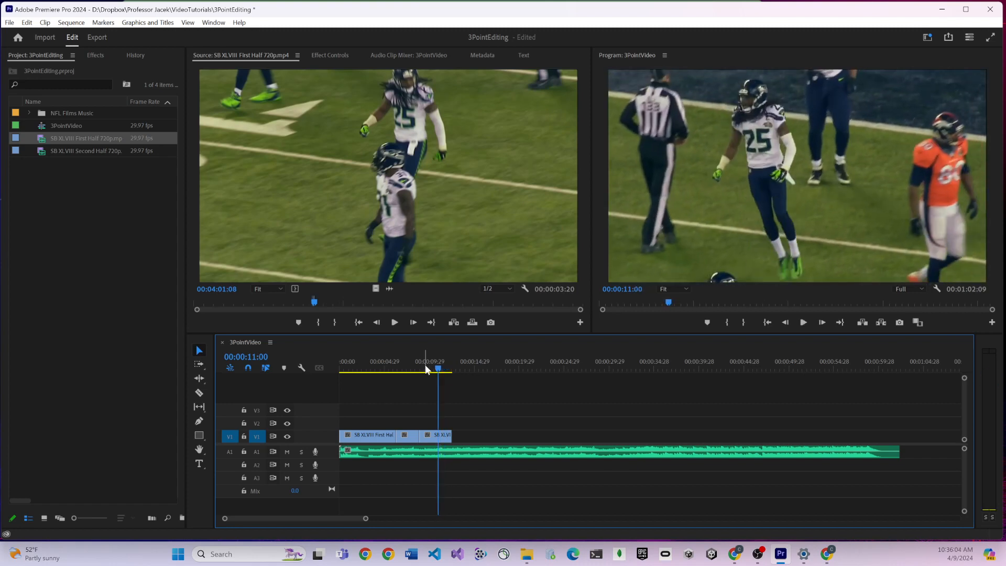
key("l")
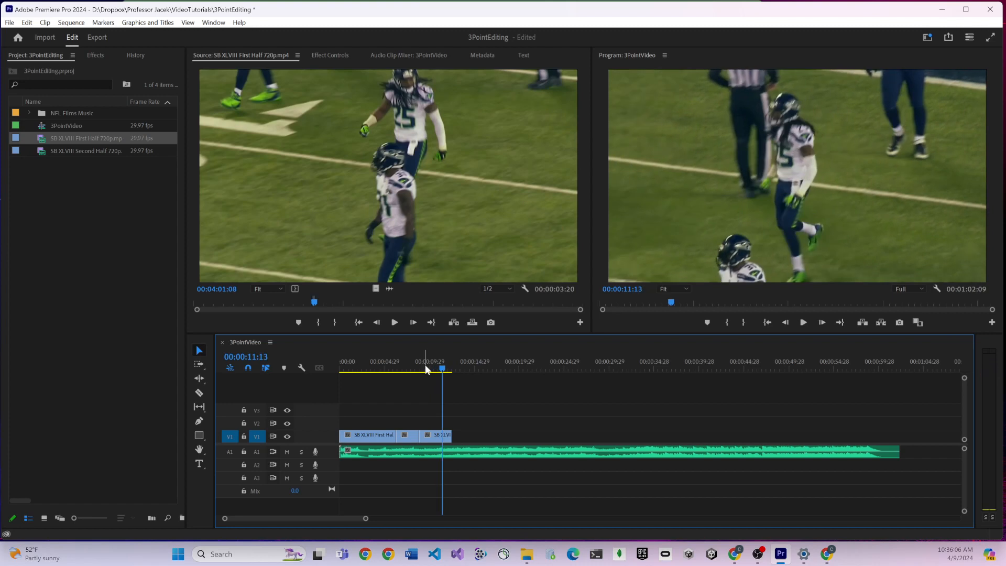
key("Left")
key("Right")
key("Right")
key("Right")
key("Right")
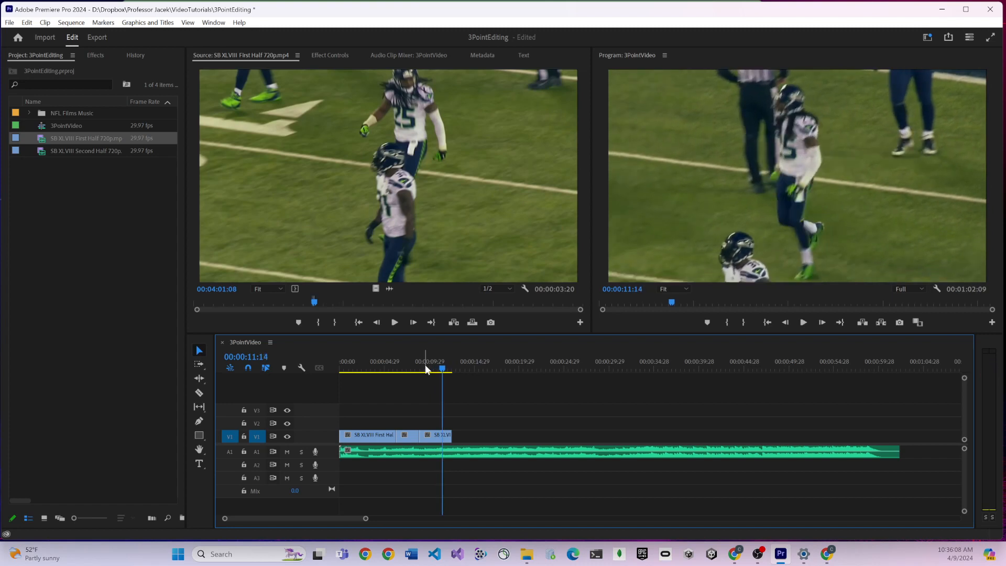